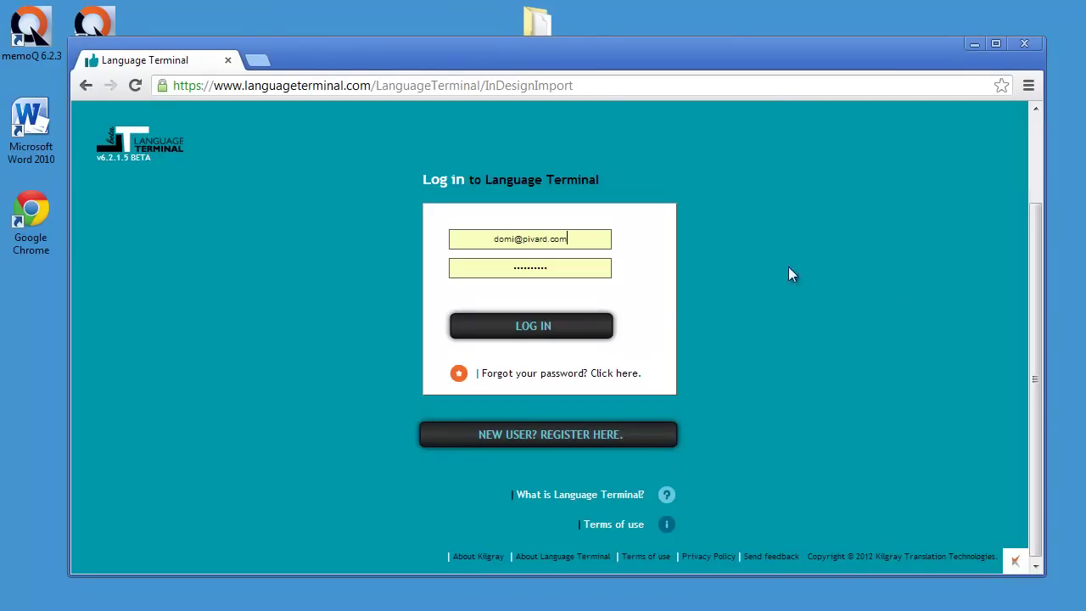
Log in to Language Terminal and start adding a new document under InDesign import
click(541, 329)
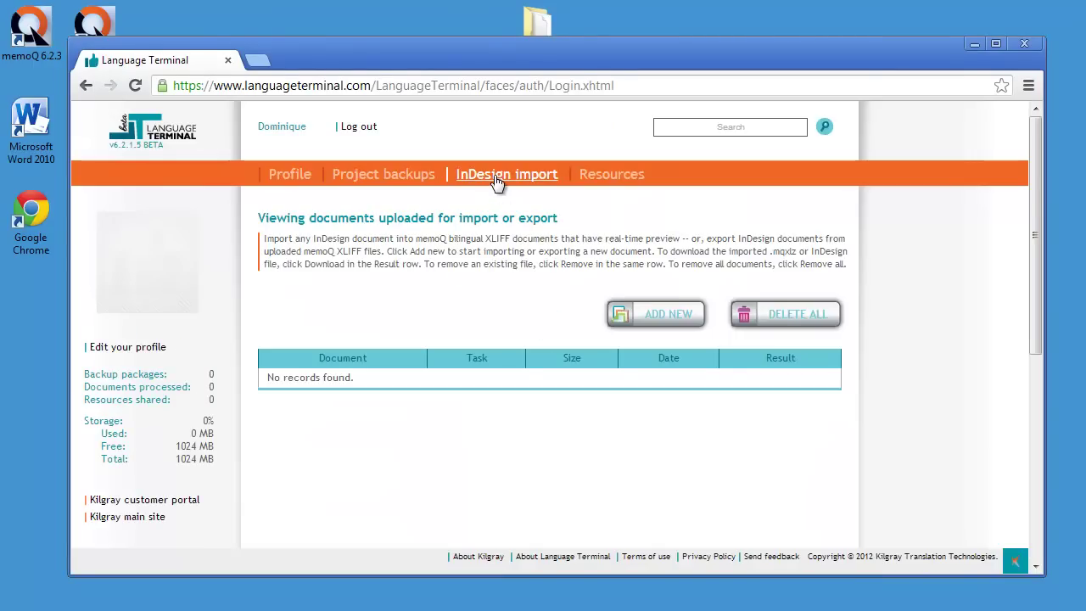
click(496, 178)
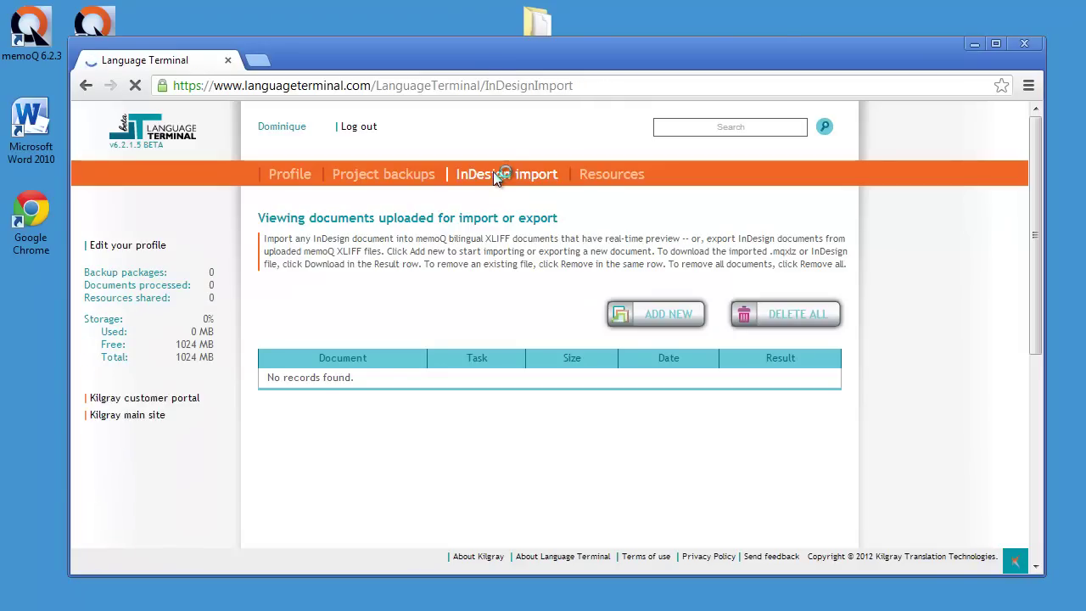
click(662, 320)
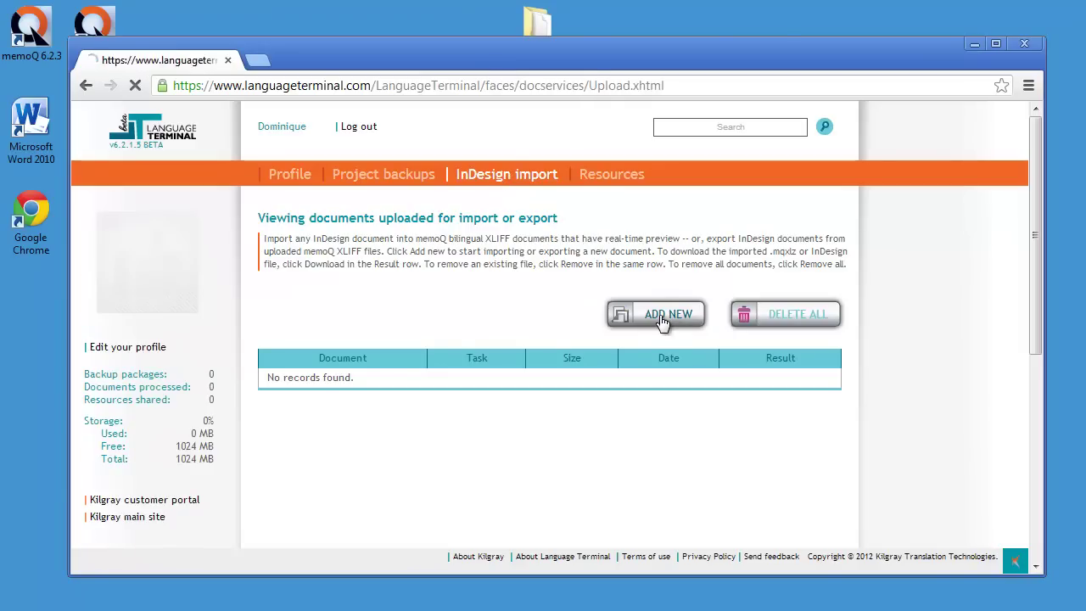
Choose Sample_InDesign.indd from the InDesign de luxe folder and upload it
click(560, 302)
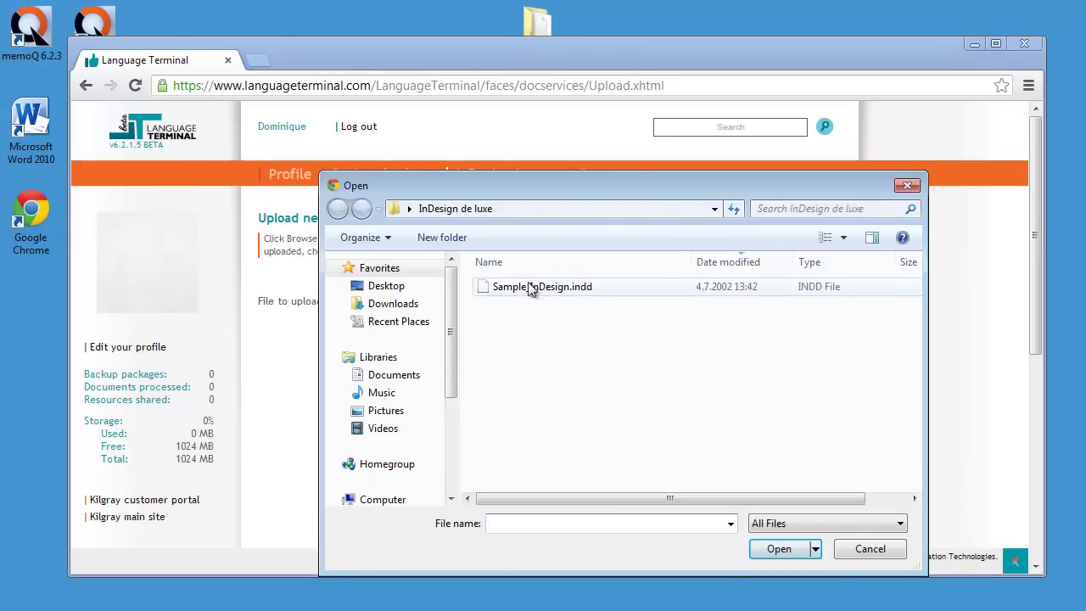
click(535, 289)
click(779, 549)
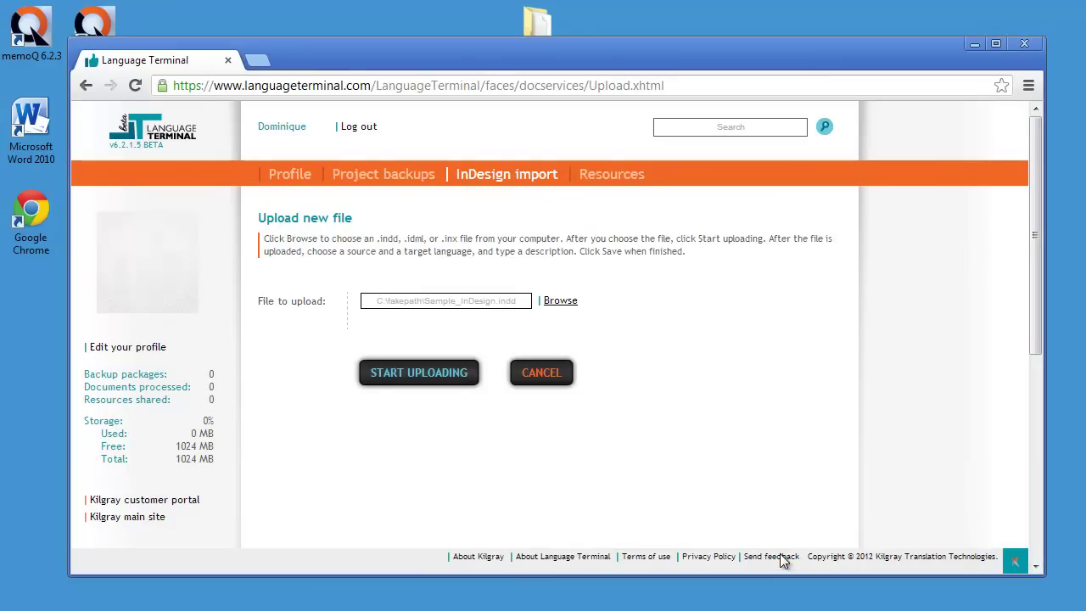
click(432, 382)
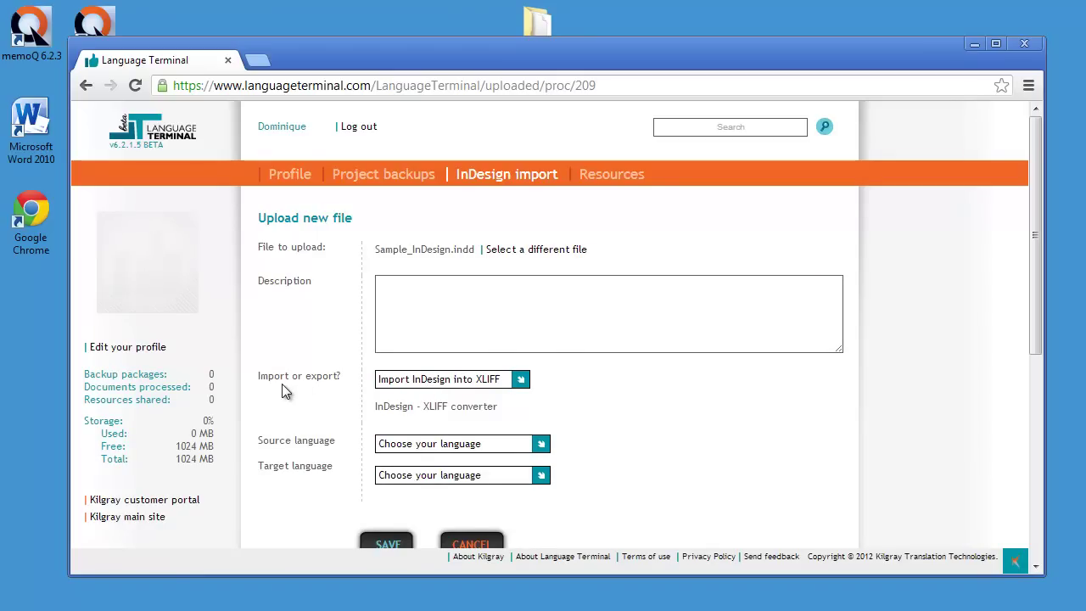
Set the source language to English (United Kingdom) and the target language to French (France), and save the XLIFF import
click(543, 447)
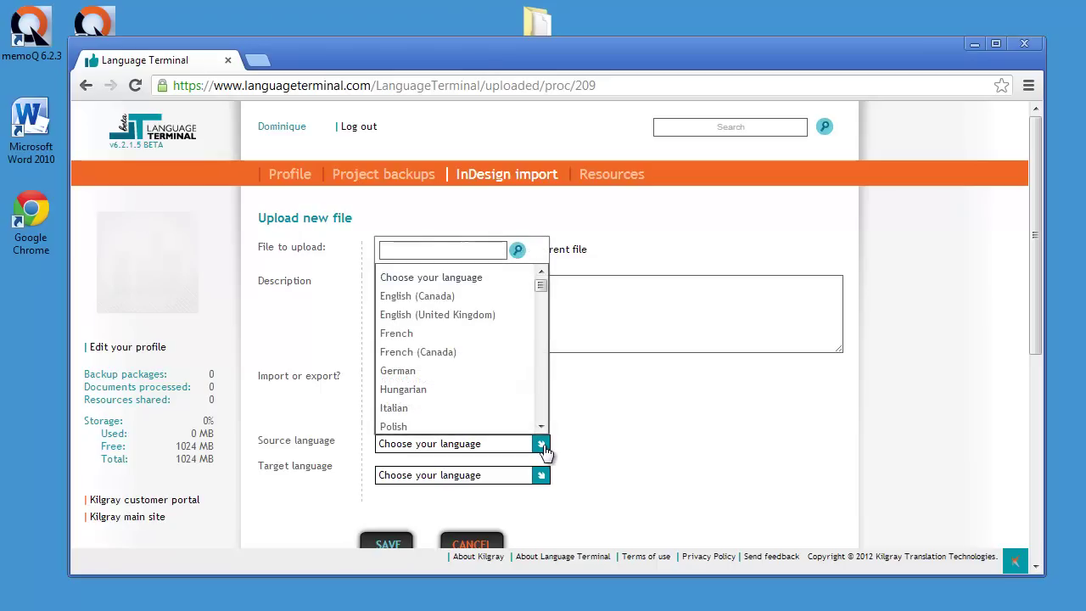
click(458, 315)
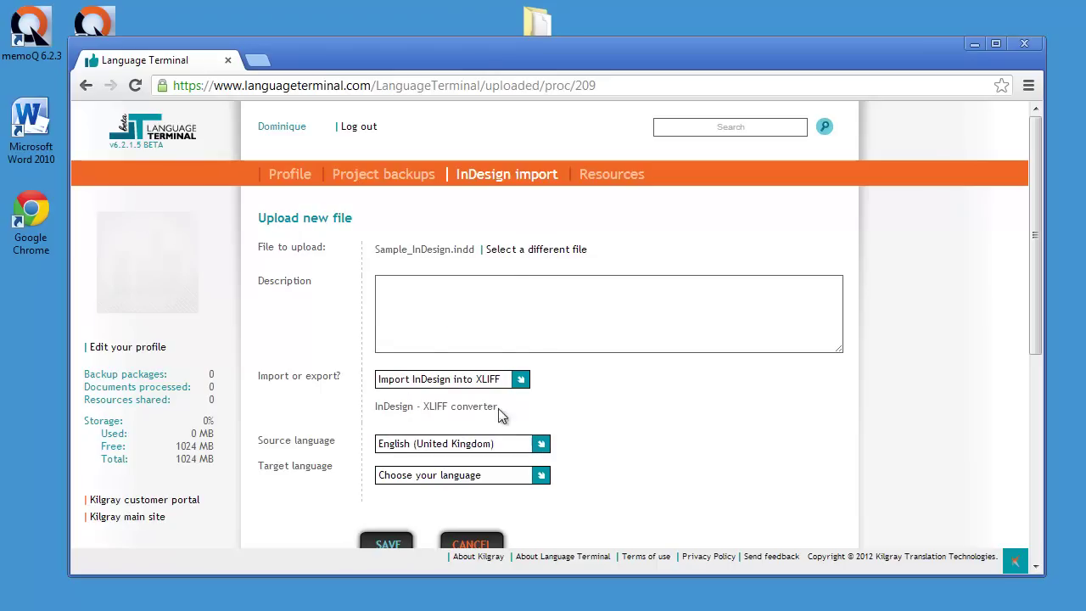
click(541, 476)
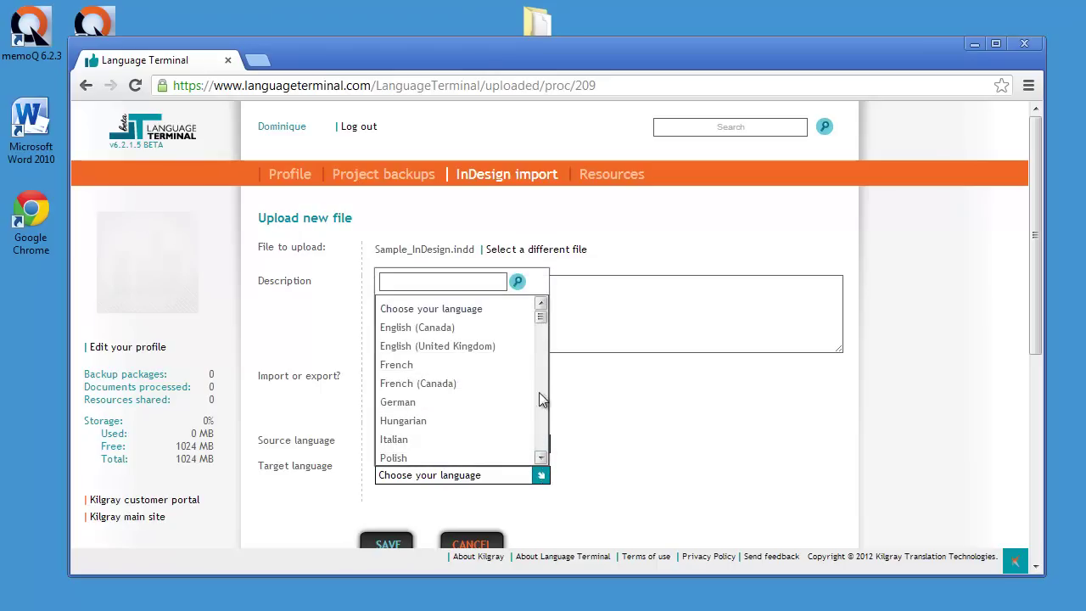
drag(543, 319, 541, 368)
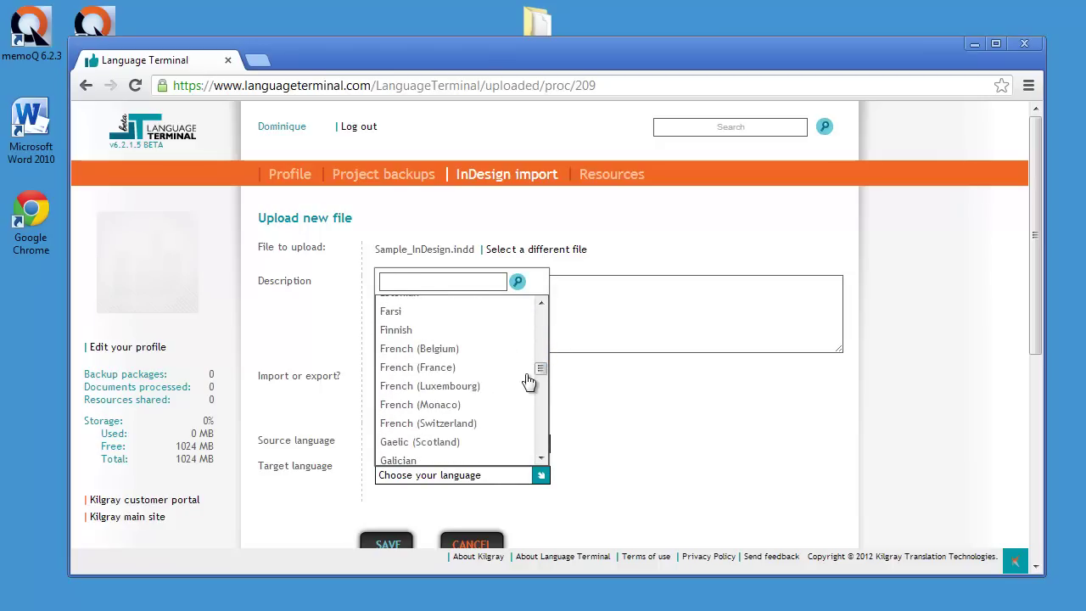
click(436, 368)
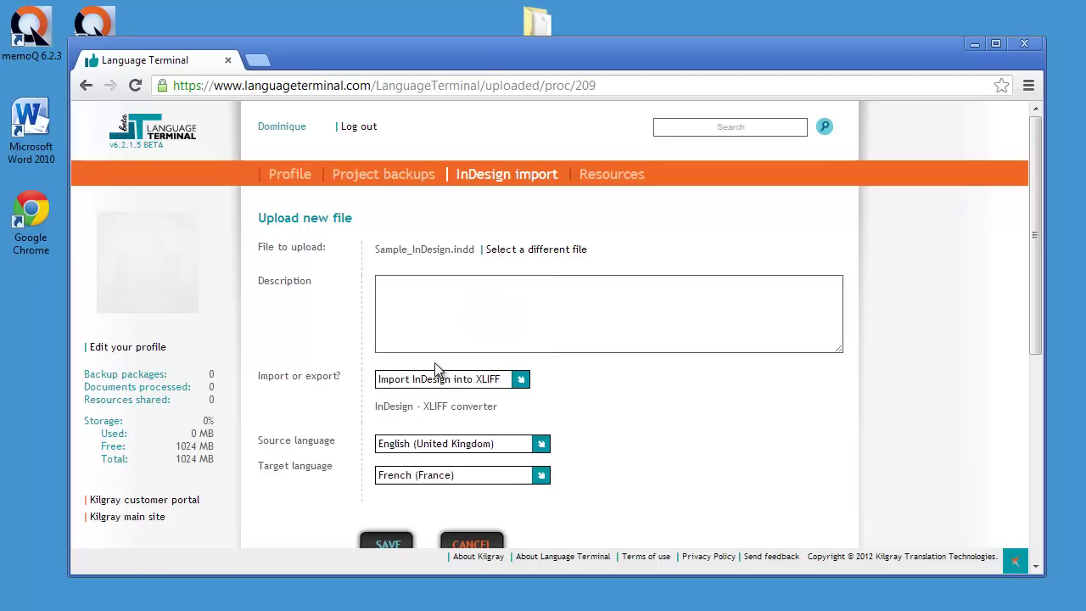
click(388, 541)
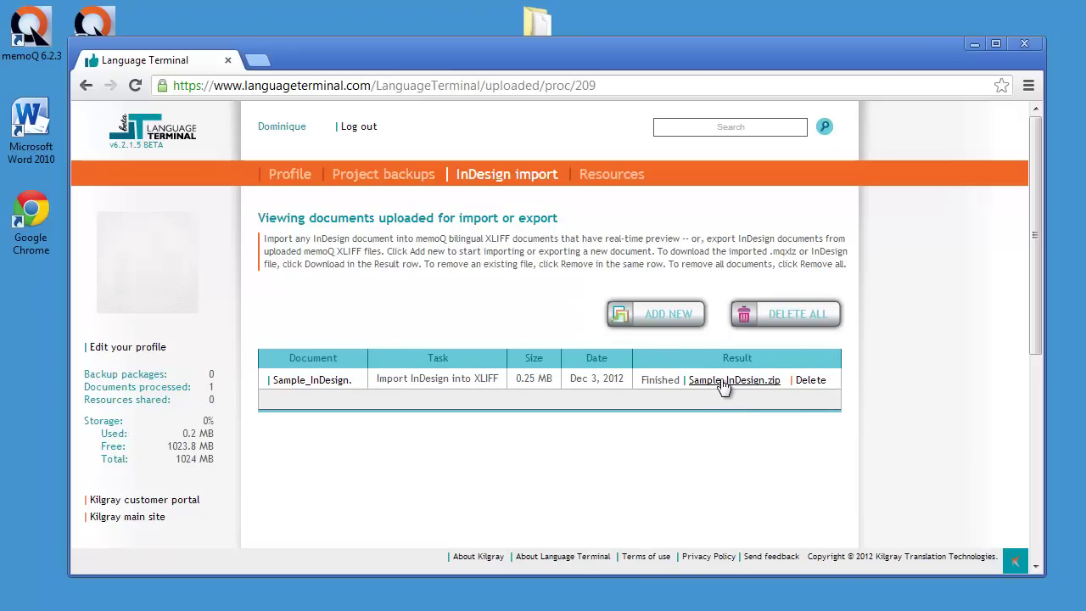
Download the converted Sample_InDesign.zip to the InDesign de luxe folder on the Desktop as Sample_InDesign (1).zip
right_click(721, 379)
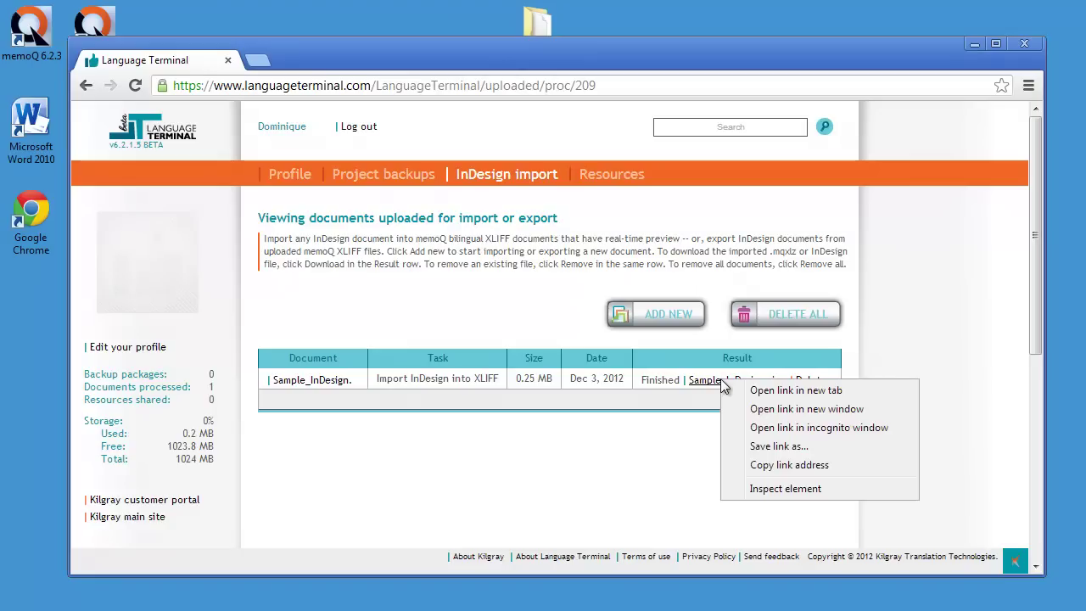
click(769, 447)
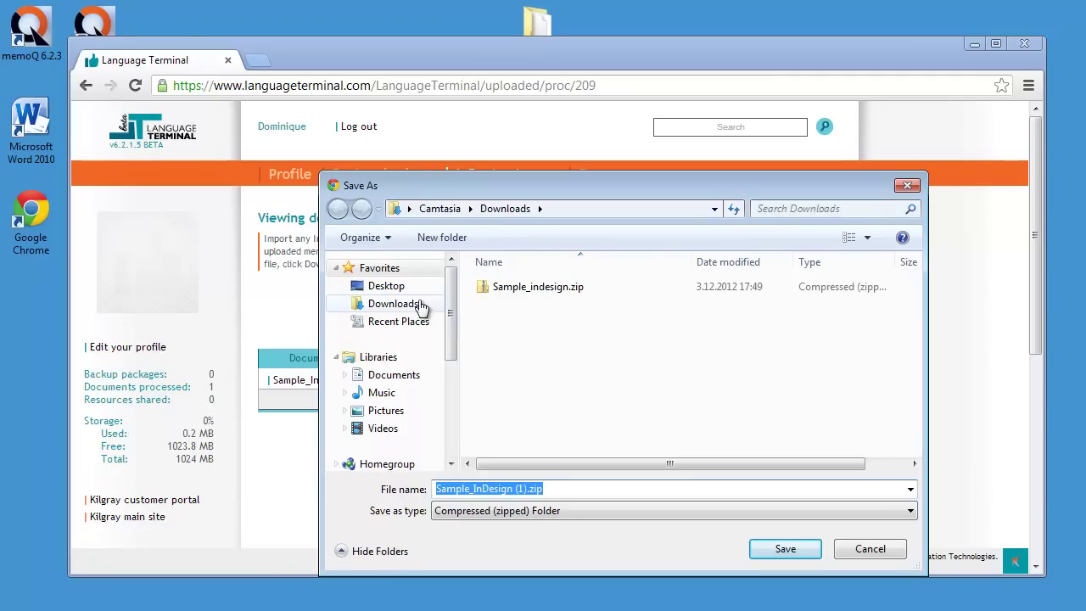
click(386, 286)
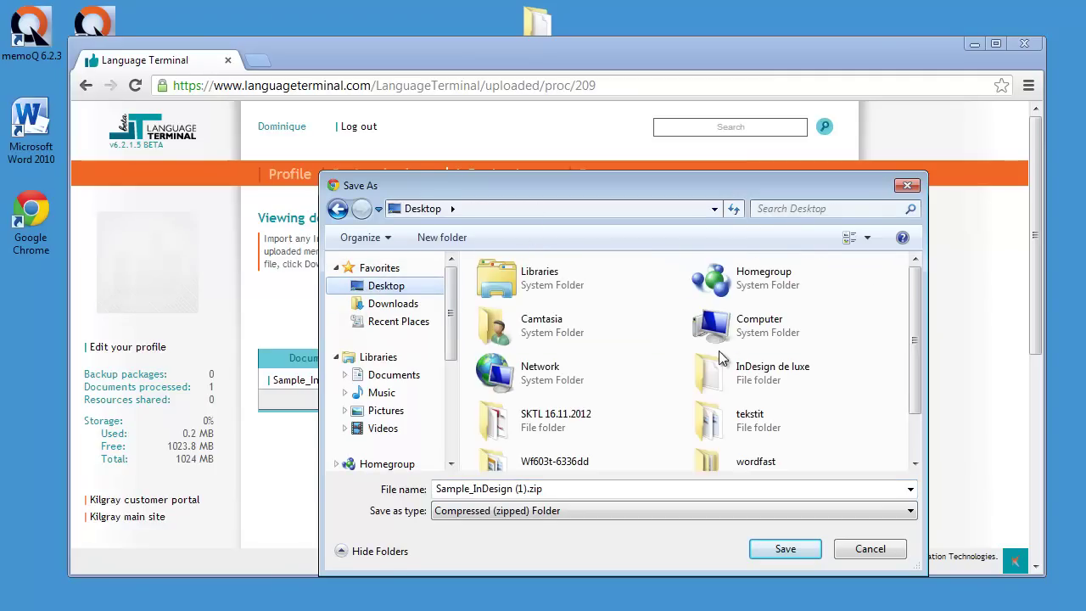
double_click(733, 372)
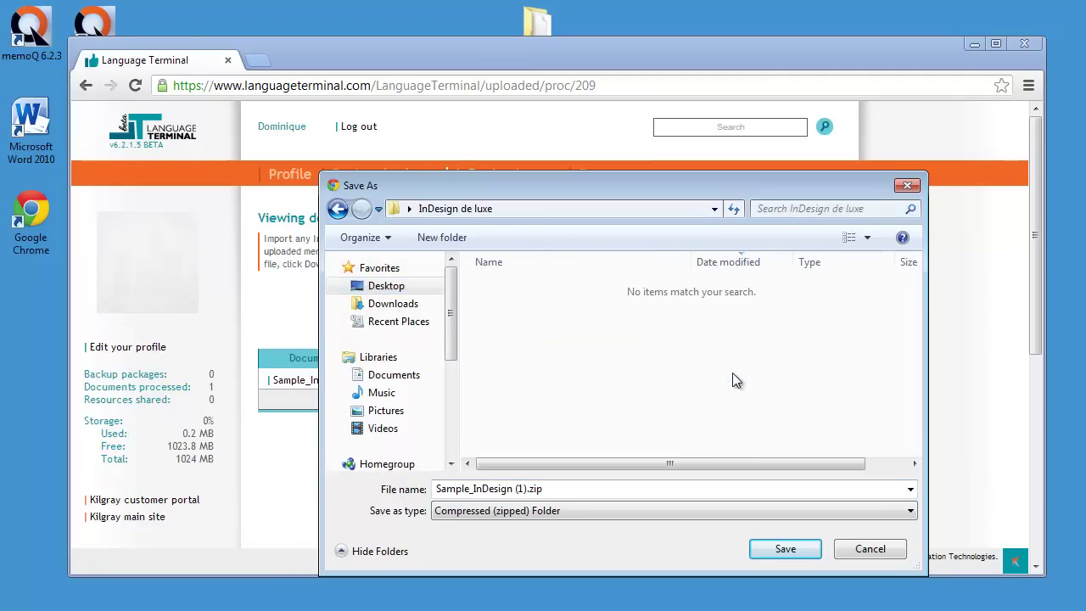
click(786, 549)
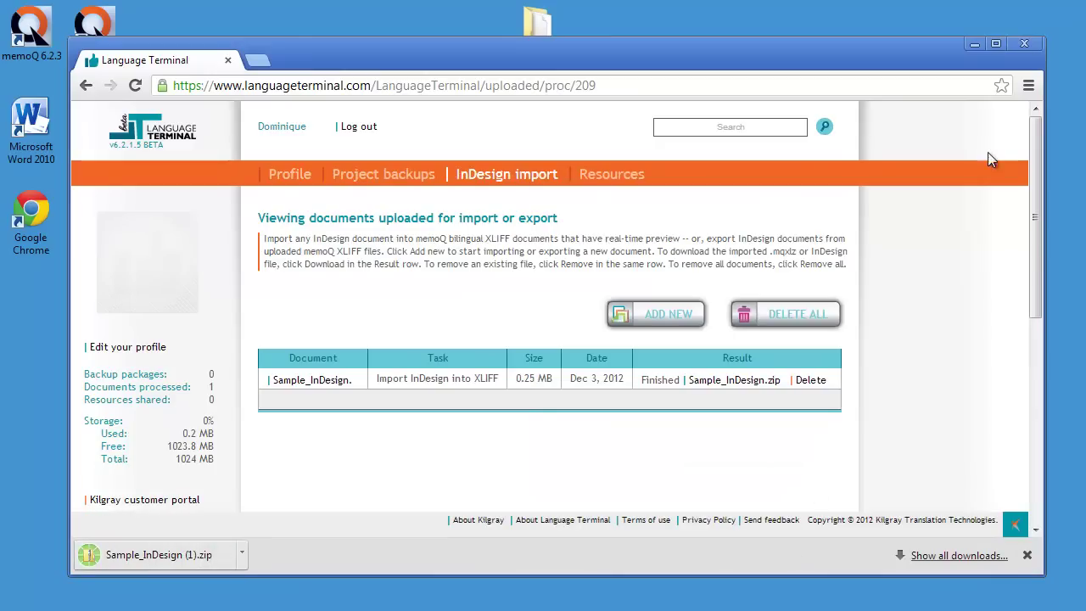
Switch to the InDesign de luxe folder and extract Sample_InDesign (1).zip there with 7-Zip
click(972, 44)
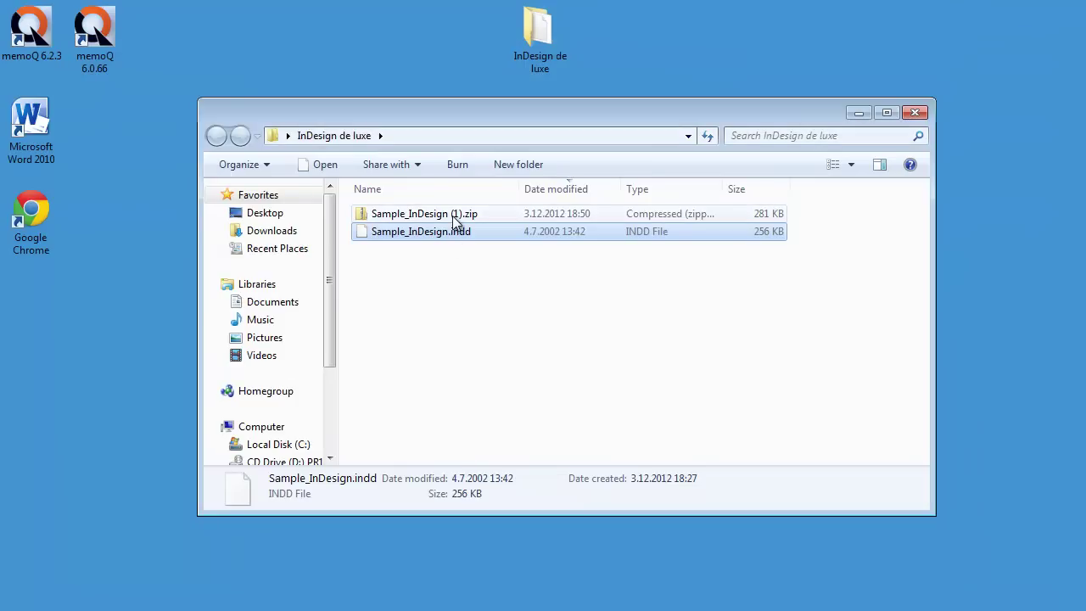
right_click(452, 217)
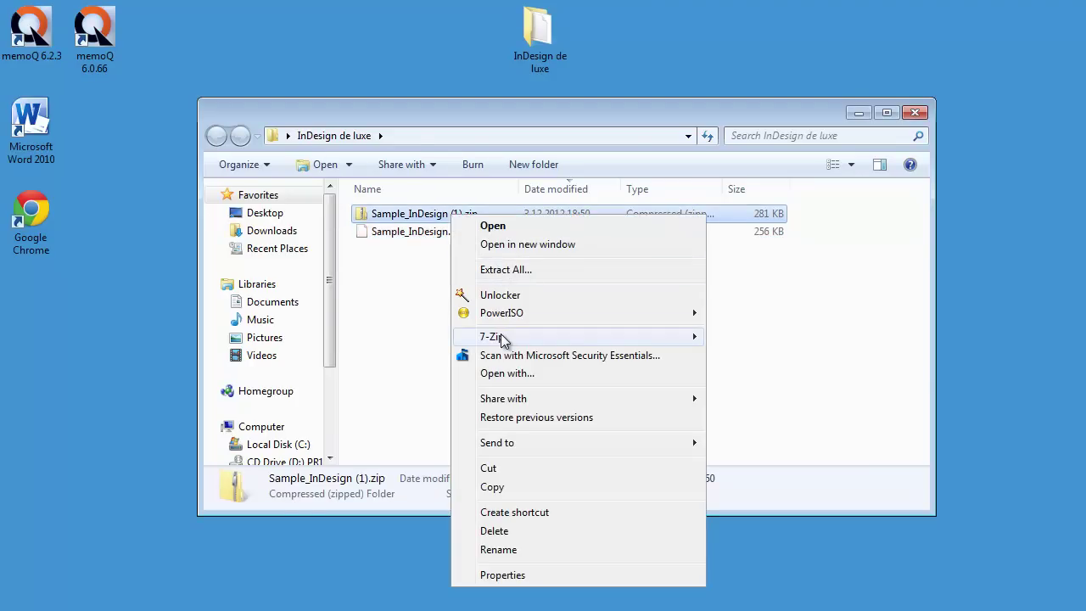
mouse_move(620, 339)
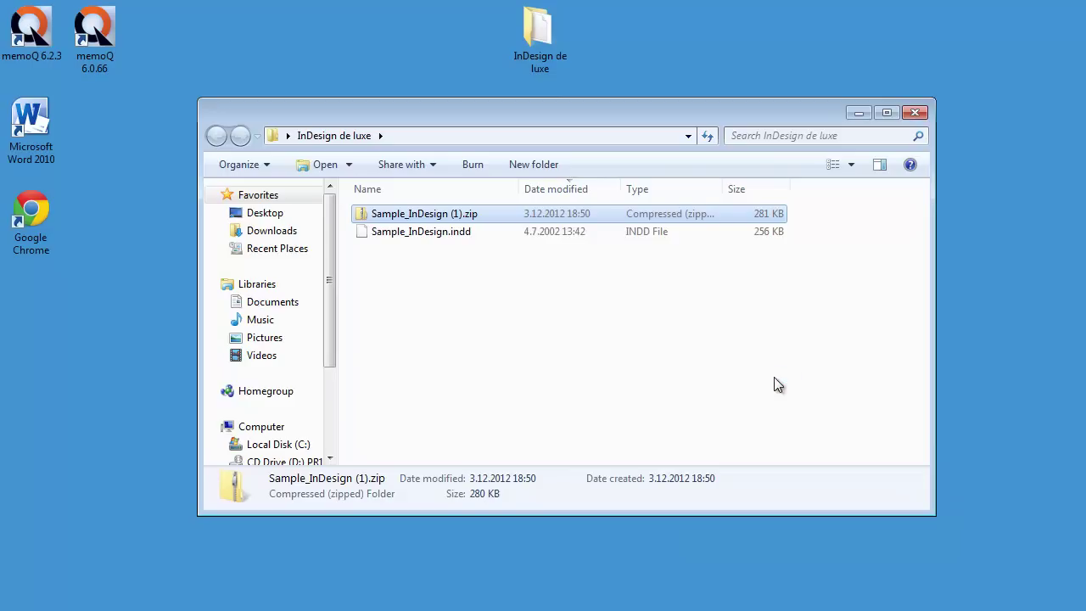
click(777, 380)
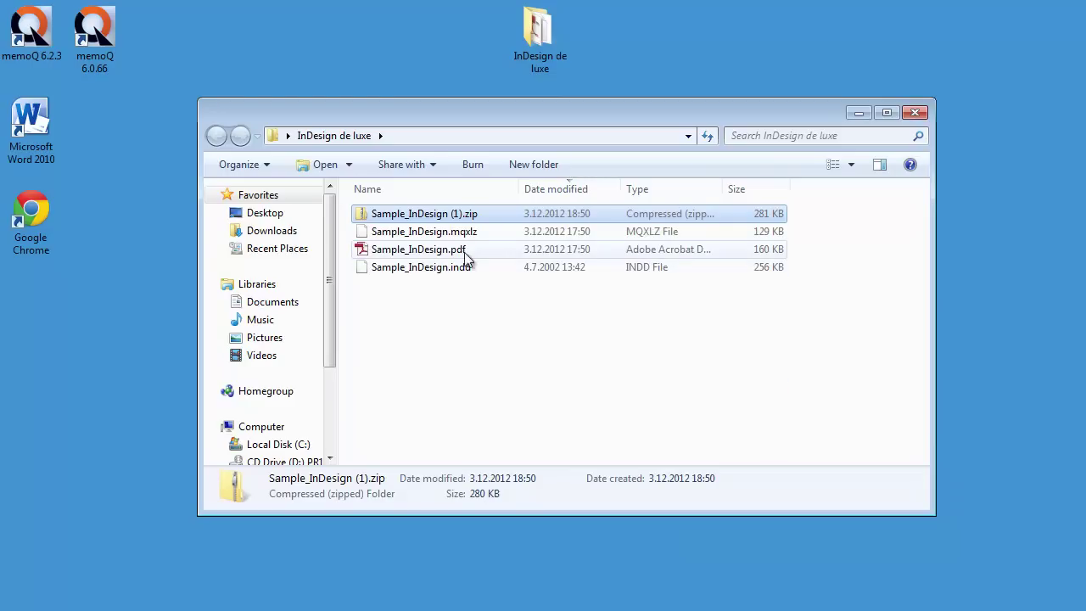
Delete the downloaded archive Sample_InDesign (1).zip from the InDesign de luxe folder
click(455, 233)
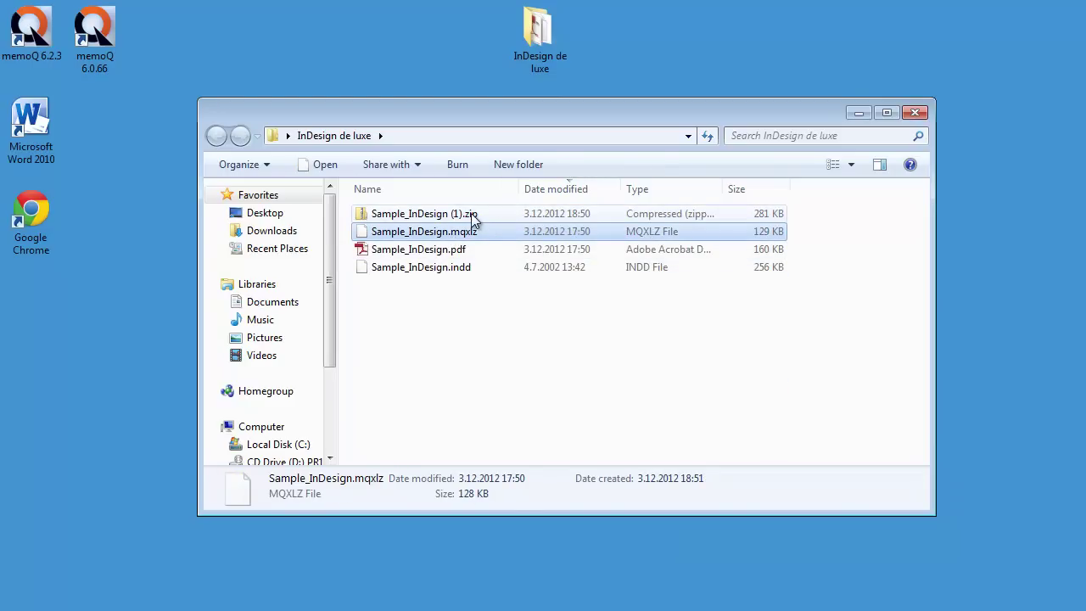
click(467, 216)
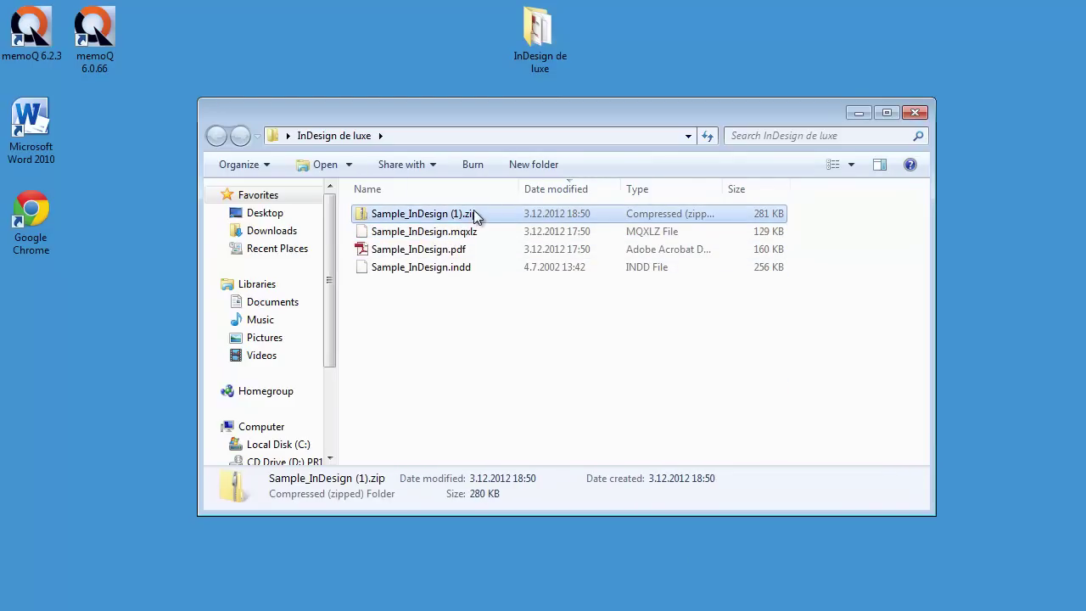
key(Delete)
key(Return)
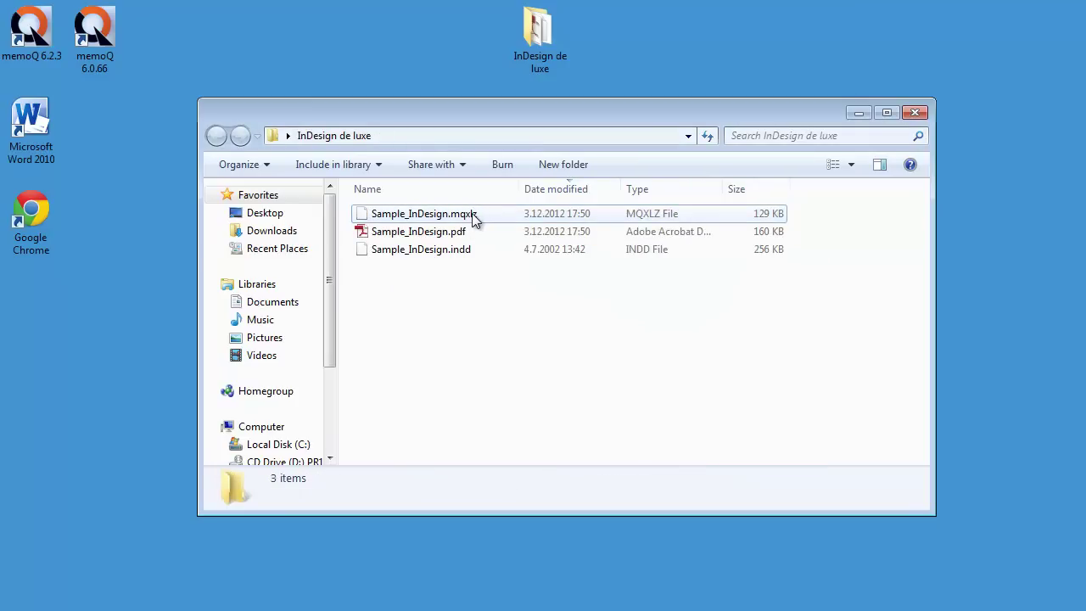
Rename Sample_InDesign.mqxlz as Sample_InDesign.zip, accepting the changed file extension
click(462, 218)
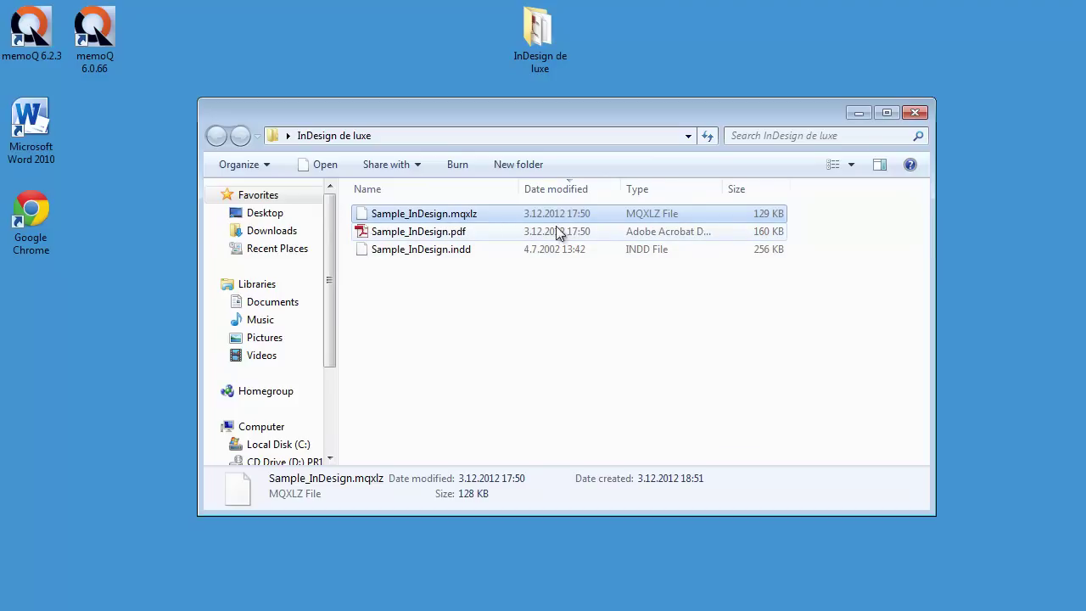
click(477, 211)
click(487, 213)
key(BackSpace)
key(BackSpace)
key(BackSpace)
key(BackSpace)
key(BackSpace)
key(BackSpace)
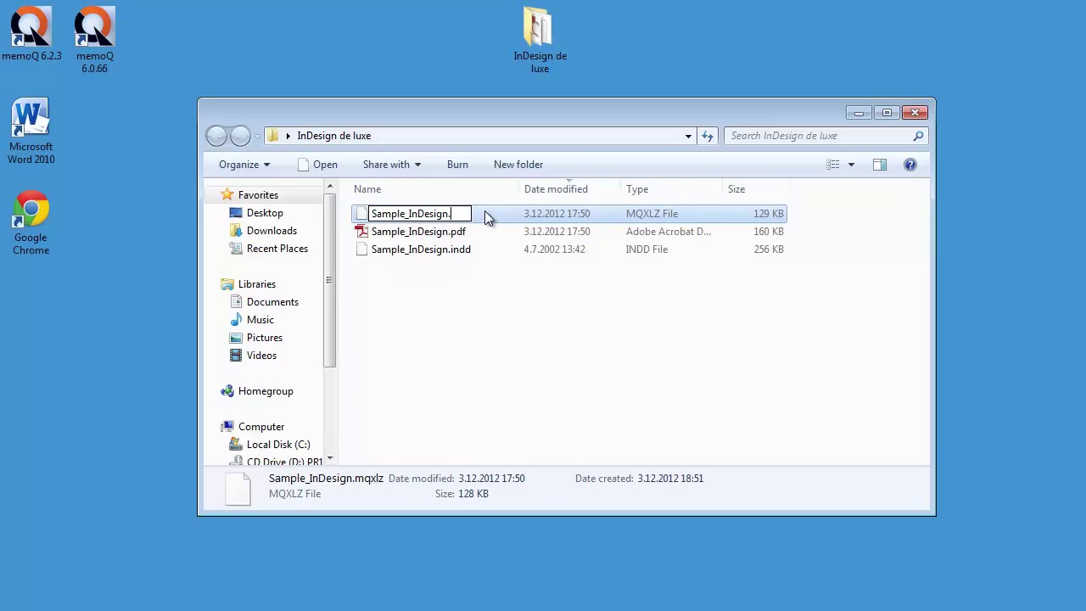
text(zip)
key(Return)
click(684, 381)
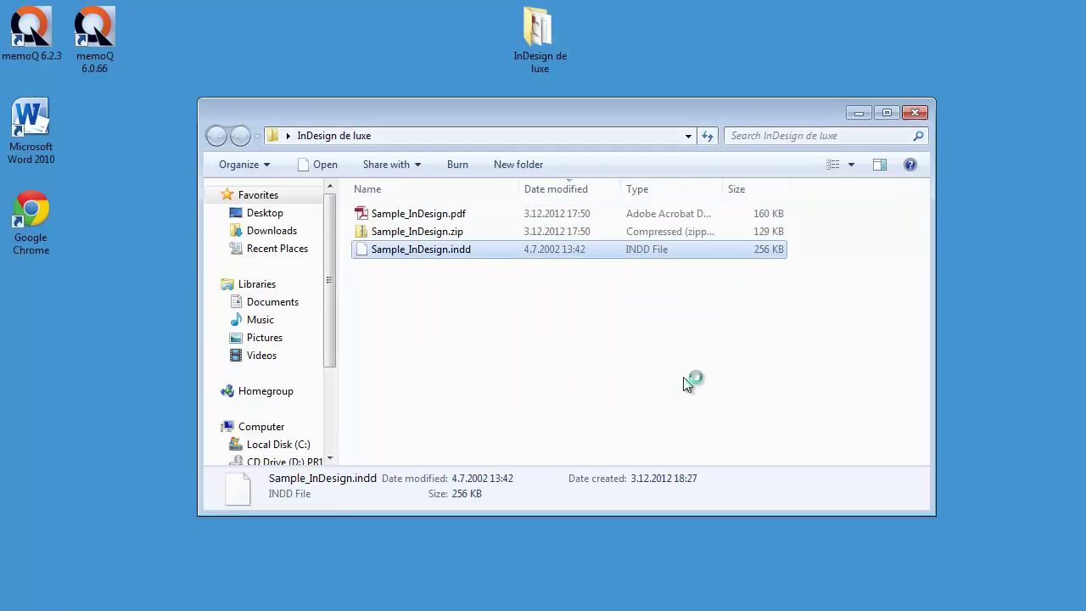
Extract Sample_InDesign.zip into the current folder with 7-Zip
click(415, 236)
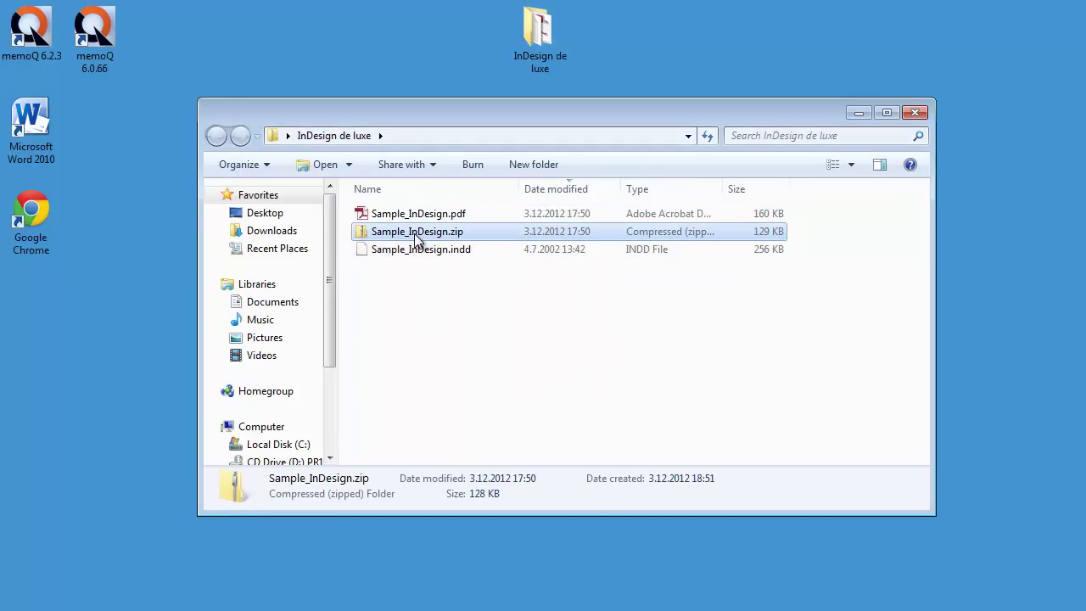
right_click(416, 240)
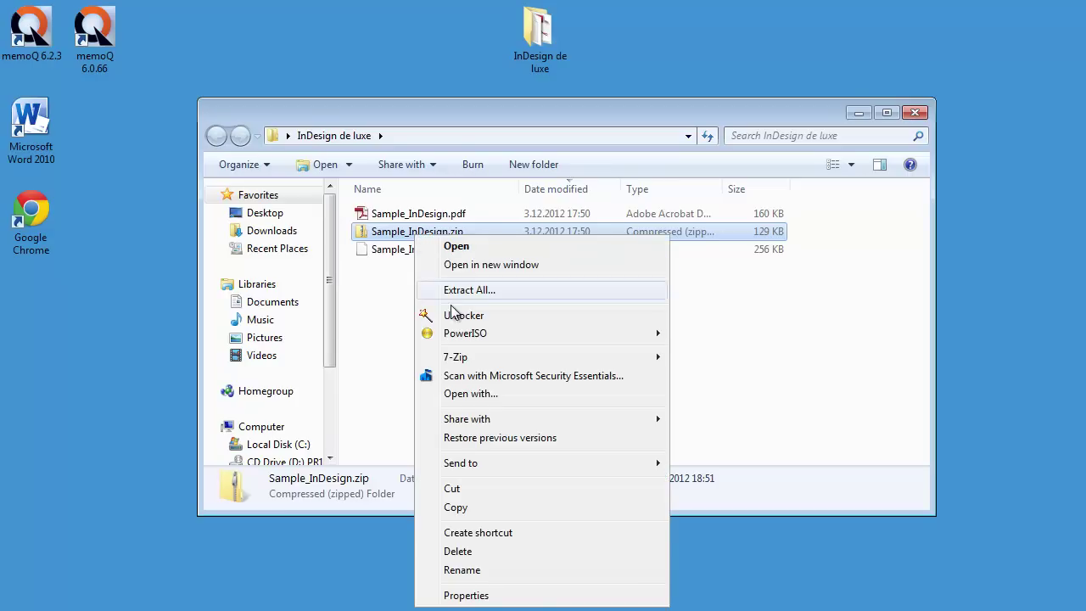
mouse_move(473, 359)
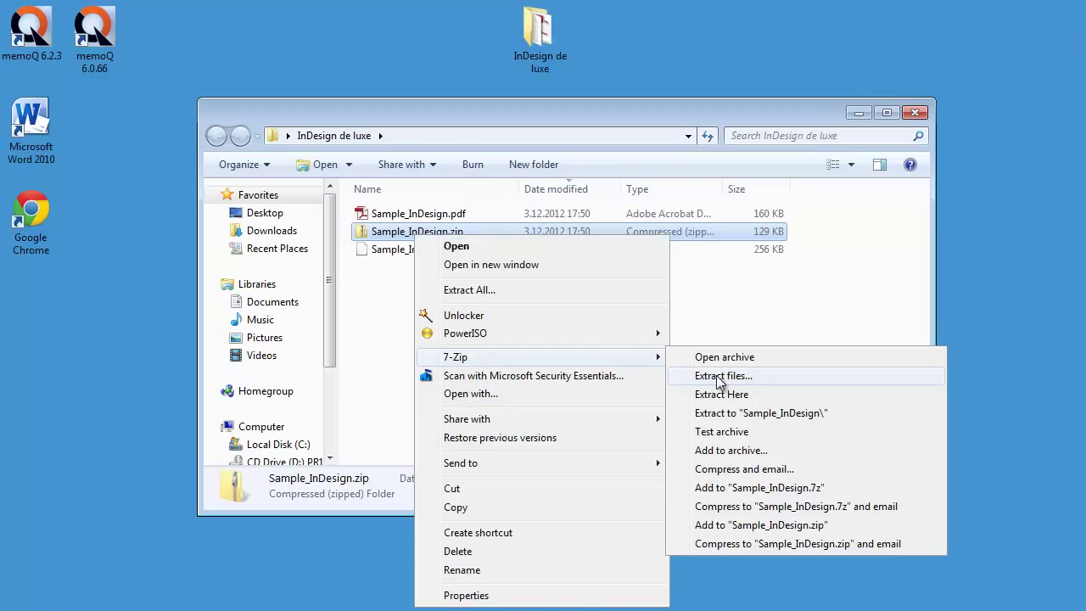
click(728, 396)
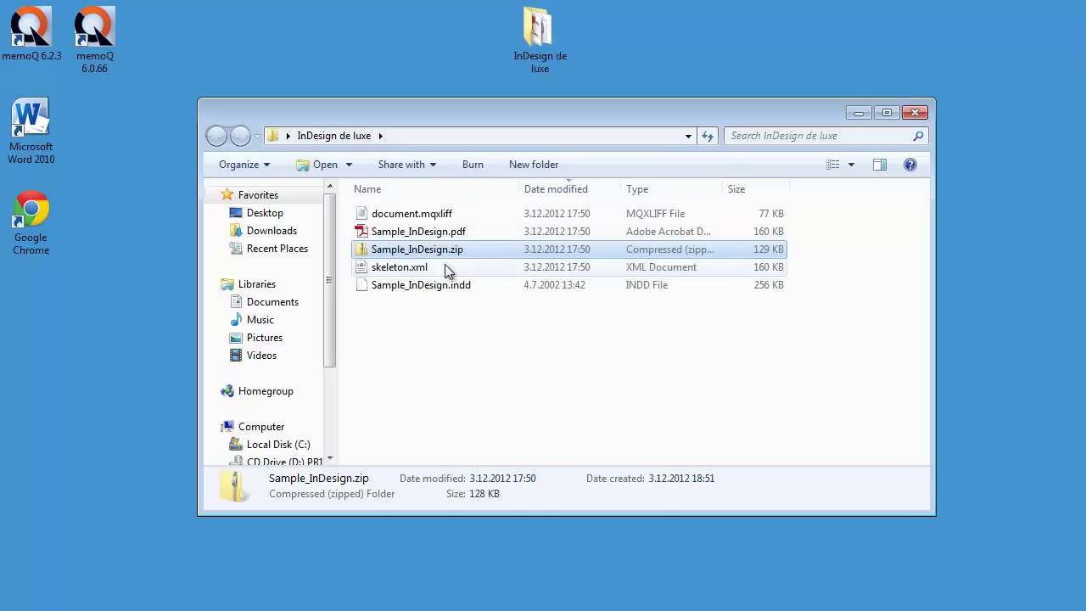
Rename document.mqxliff as document.xliff, accepting the changed file extension
click(425, 214)
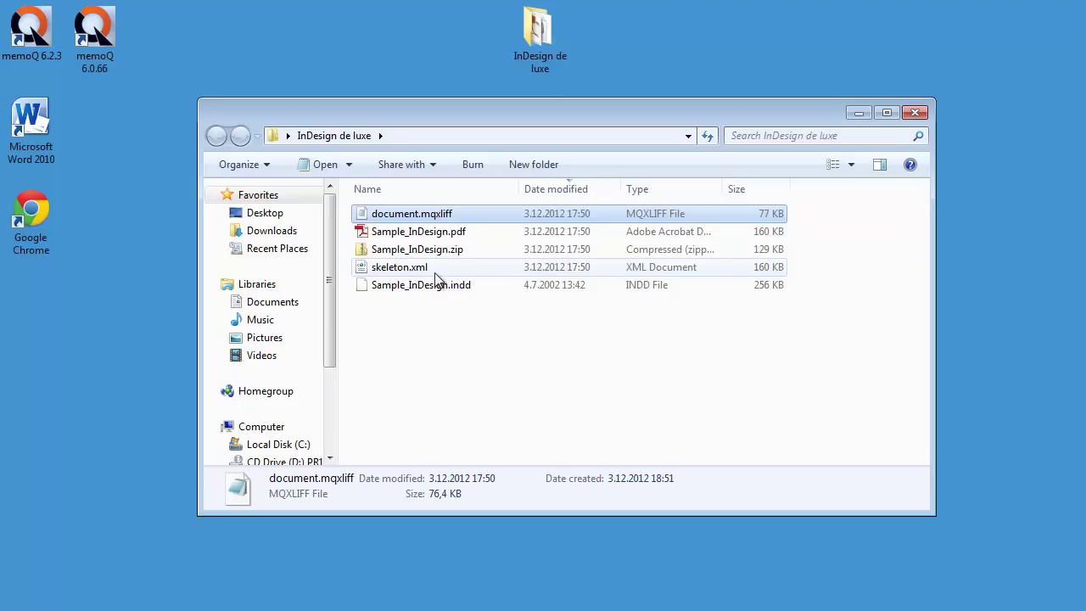
click(445, 217)
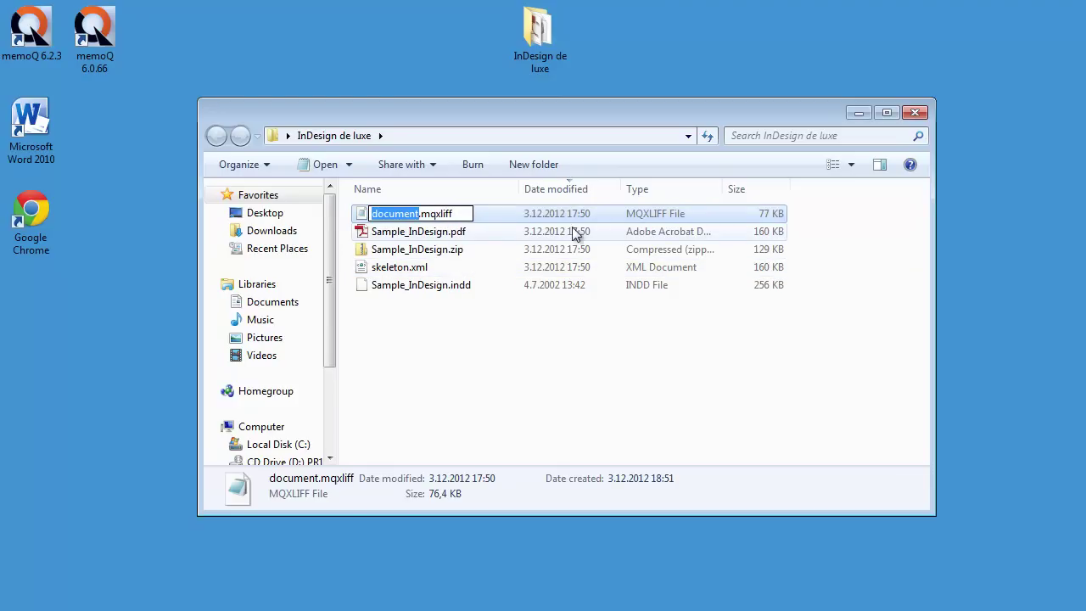
key(Escape)
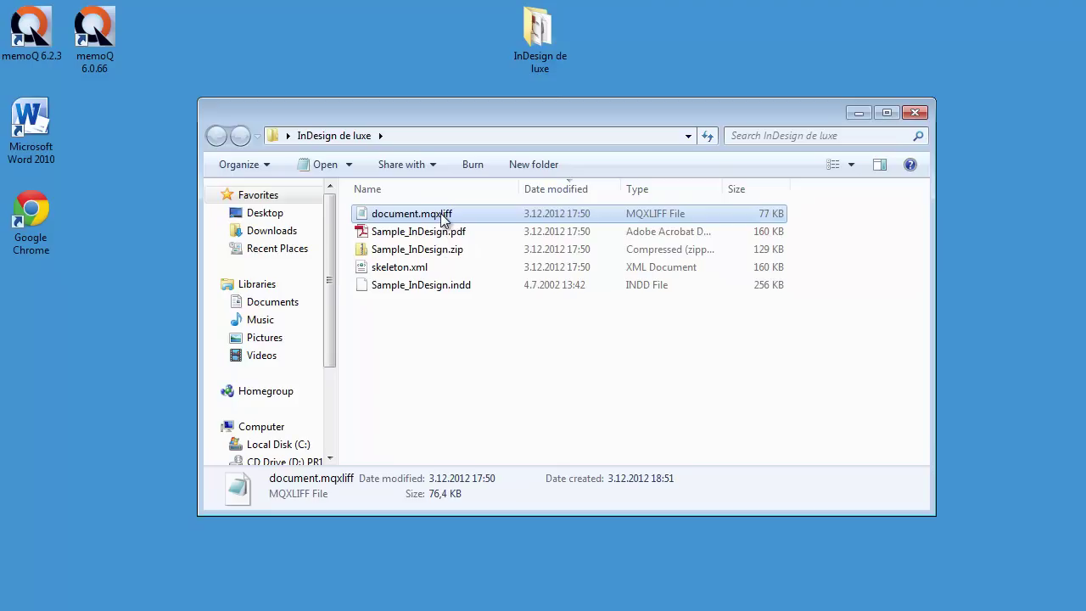
key(F2)
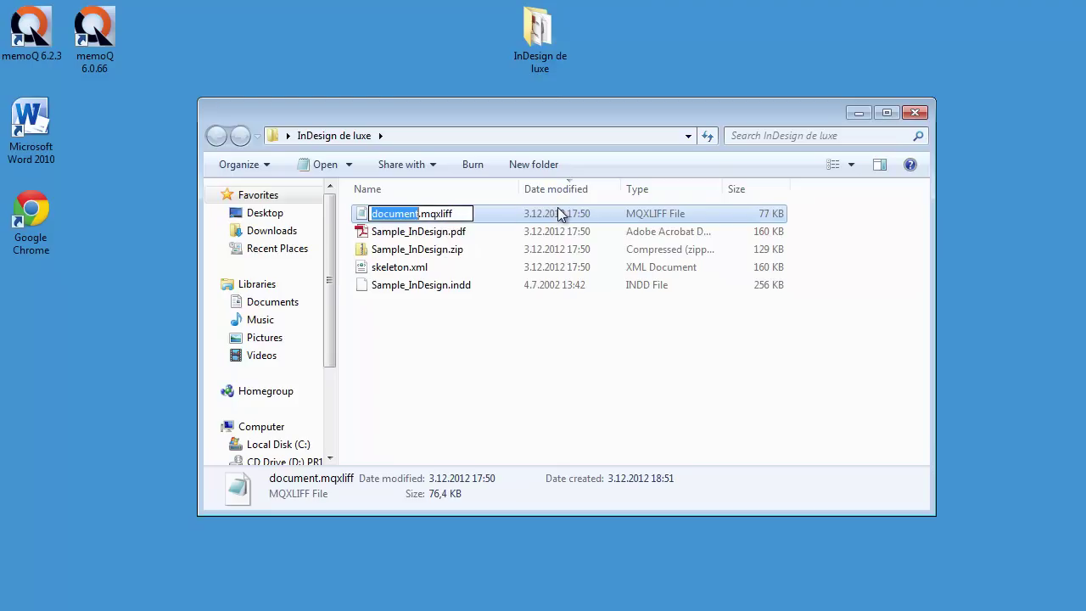
key(Right)
key(Right)
key(Right)
key(Right)
key(BackSpace)
key(BackSpace)
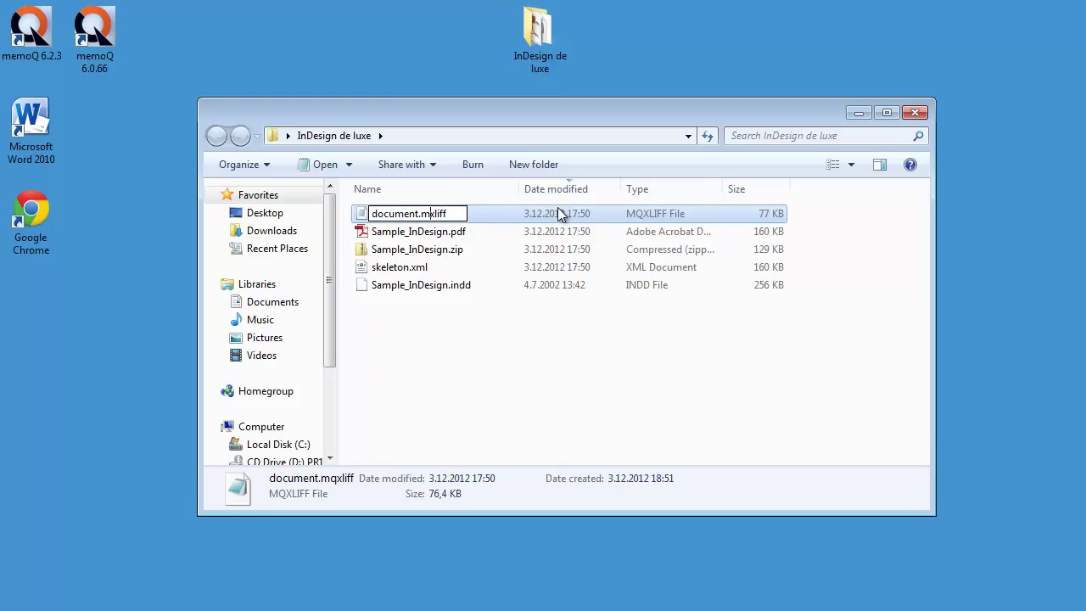
key(Return)
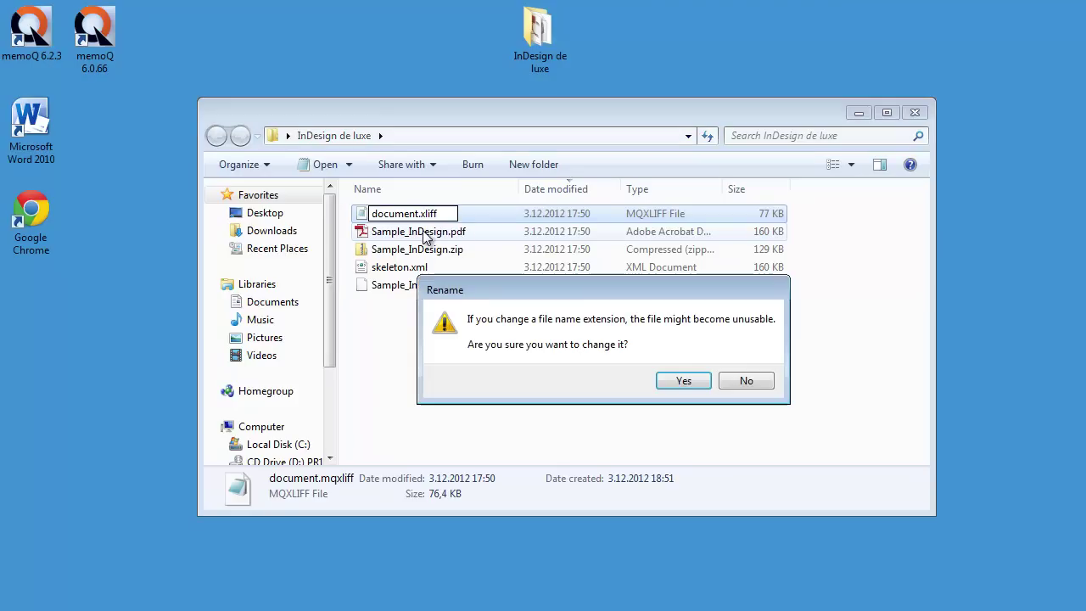
click(684, 381)
key(Down)
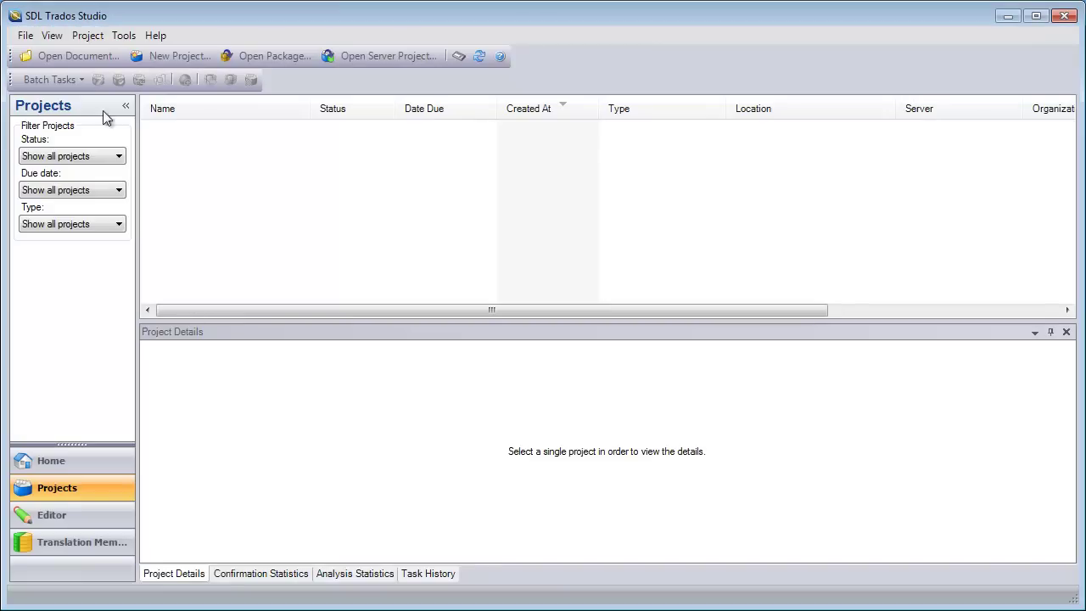
In SDL Trados Studio, set up a new project from the Default template named "InDesign via languageterminal.com", keeping English (United Kingdom) to French (France)
click(180, 57)
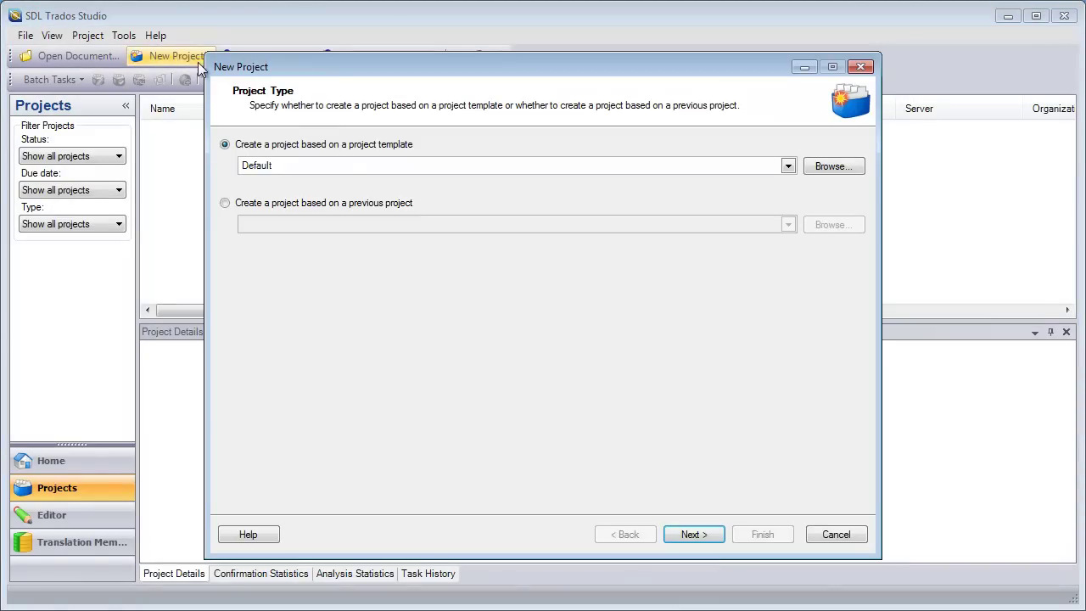
click(690, 529)
click(343, 152)
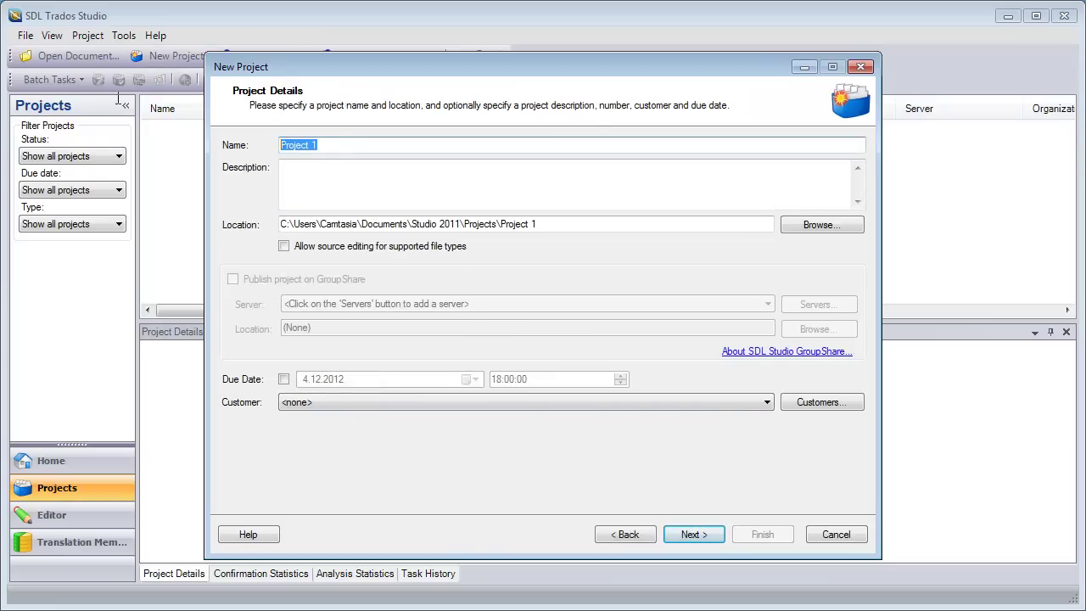
text(InDesi)
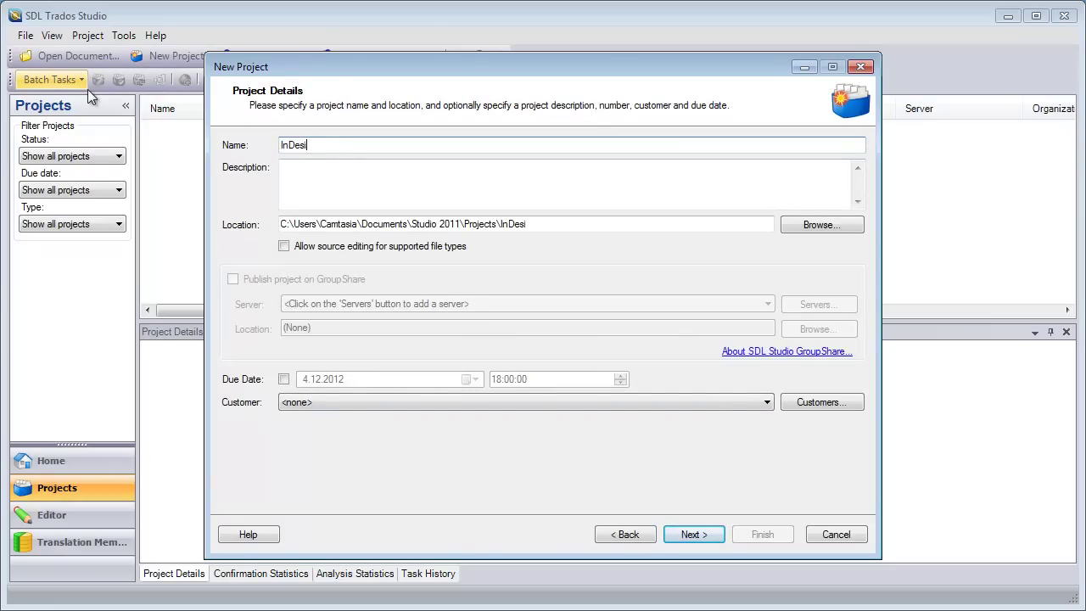
text(gn via la)
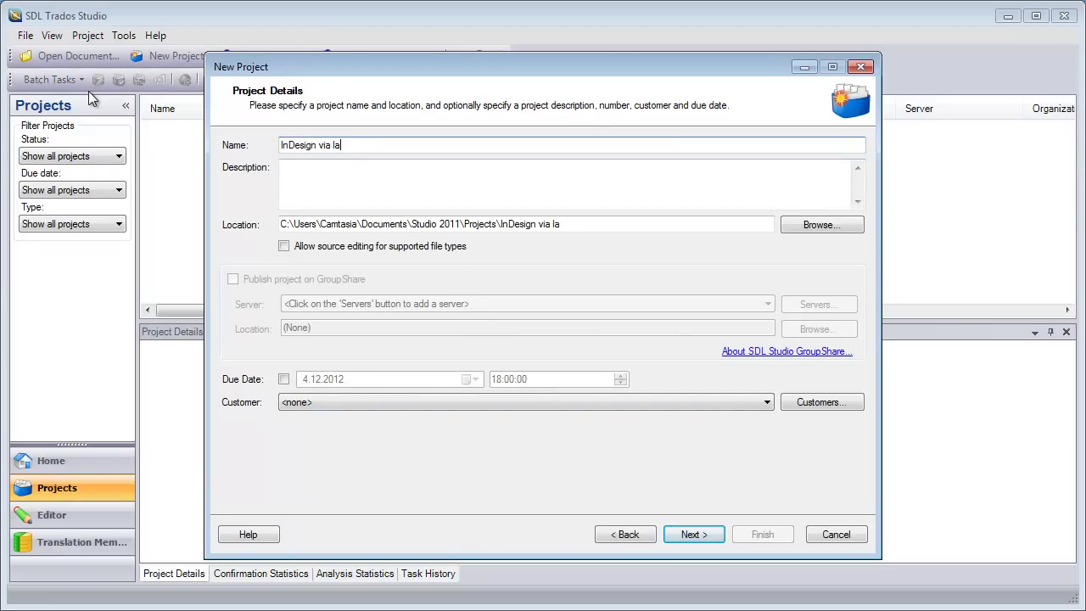
text(nguageterminal.com)
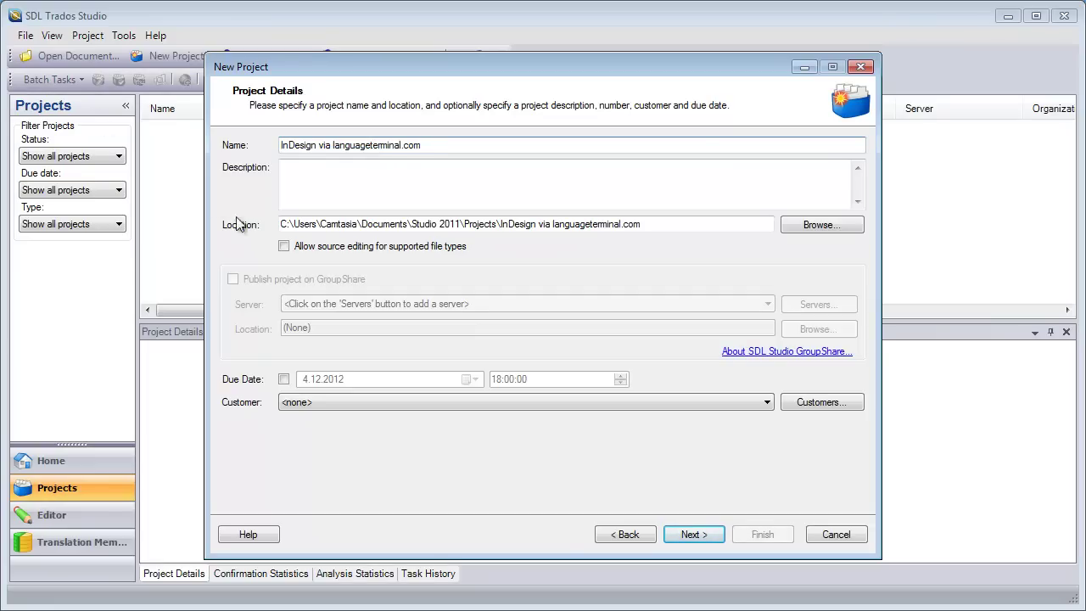
click(690, 527)
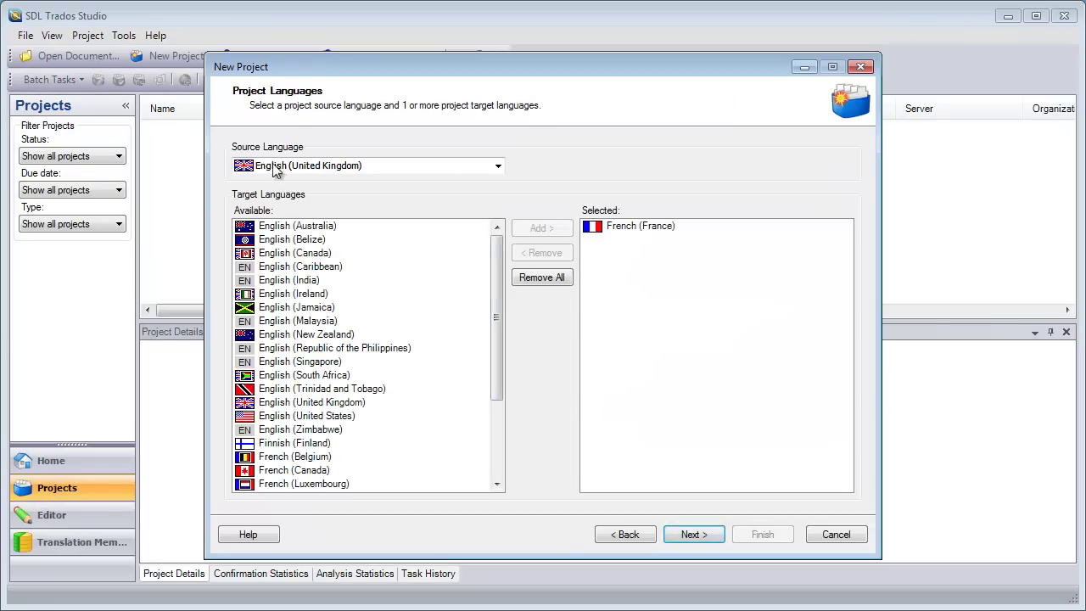
click(694, 533)
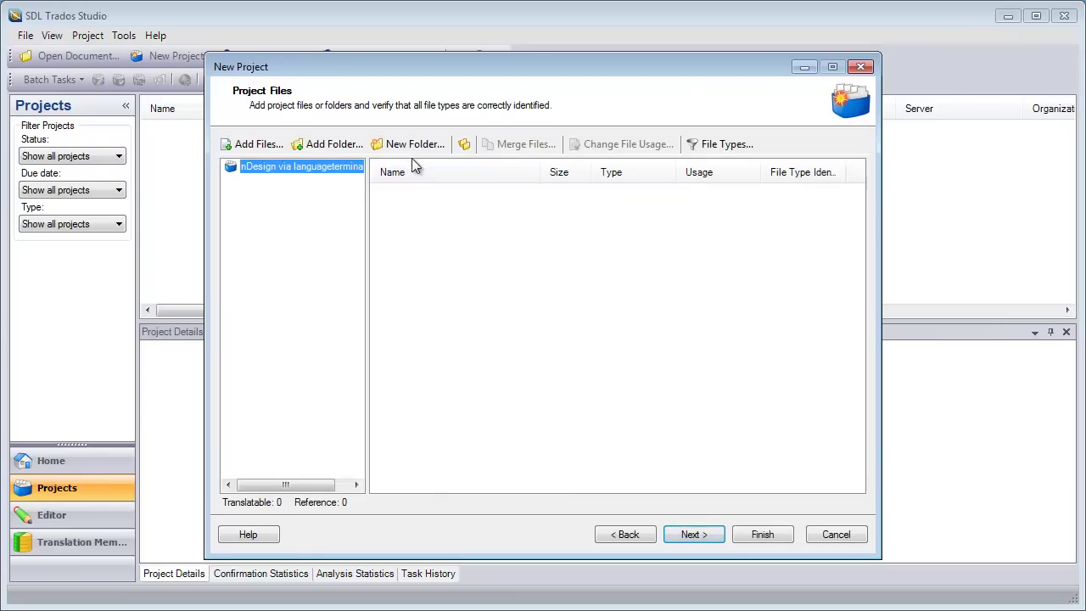
Add document.xliff from the InDesign de luxe folder on the desktop as the project's translatable file
click(247, 145)
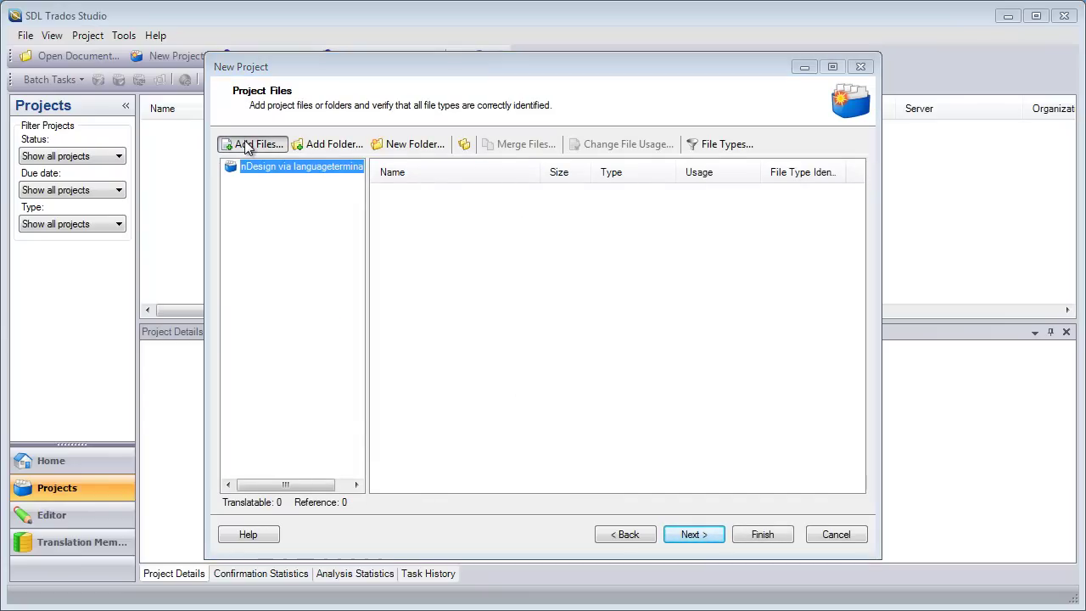
click(280, 194)
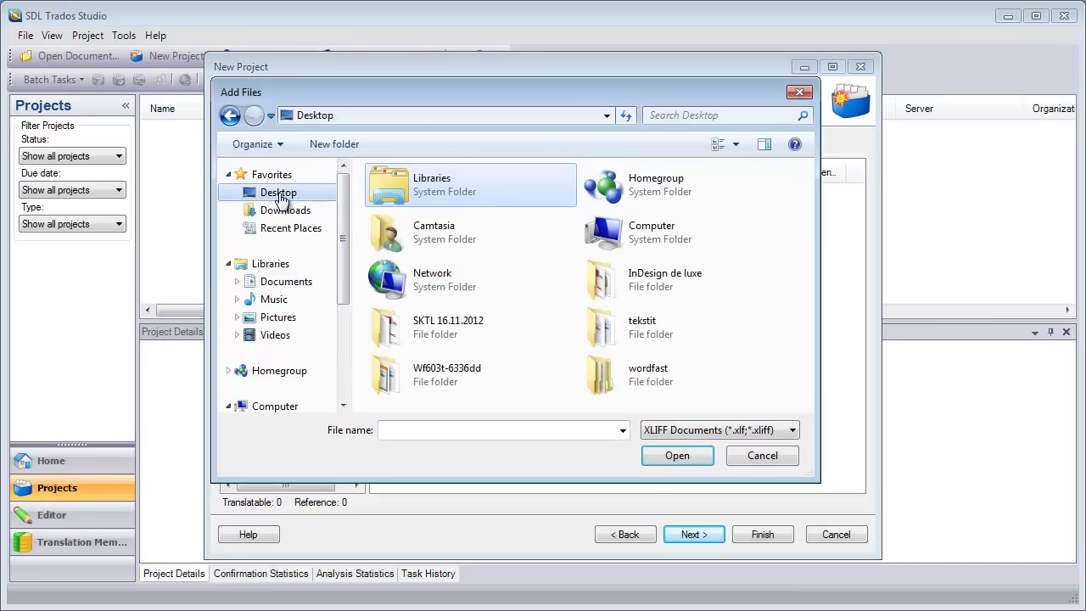
double_click(638, 283)
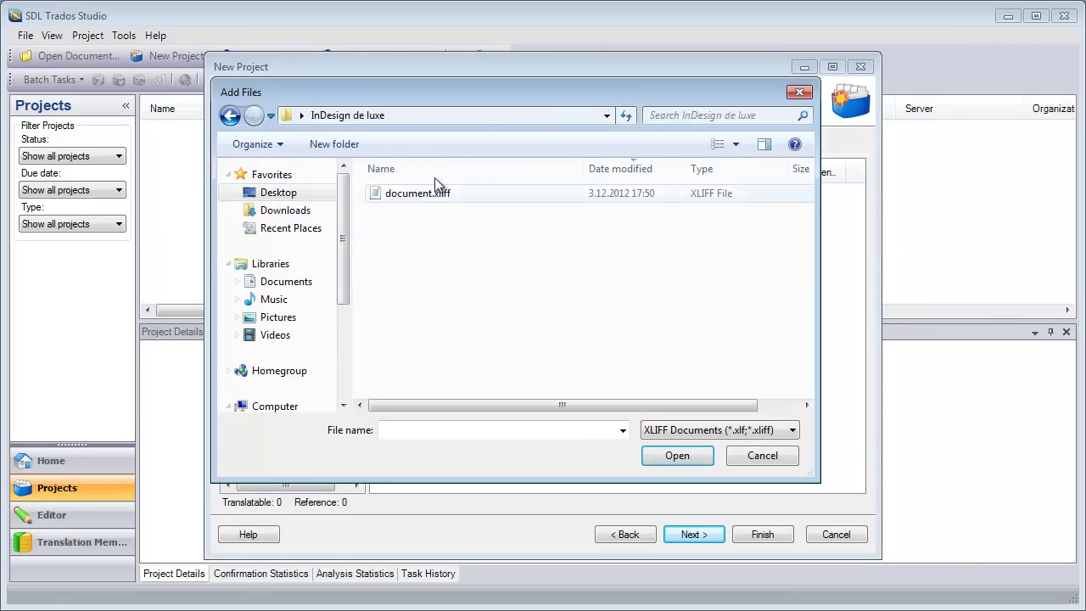
click(423, 196)
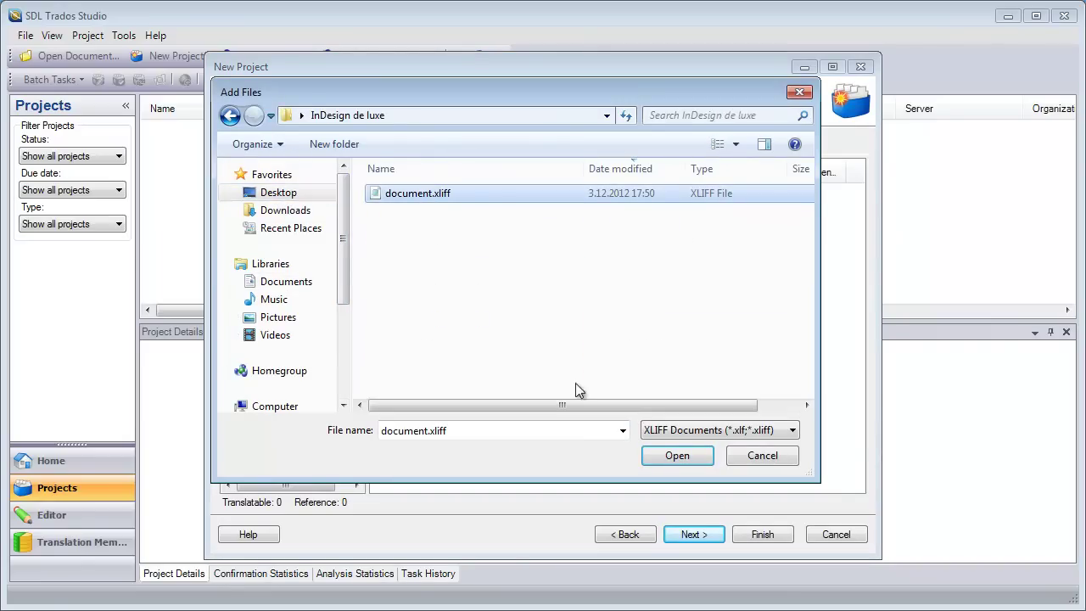
click(678, 456)
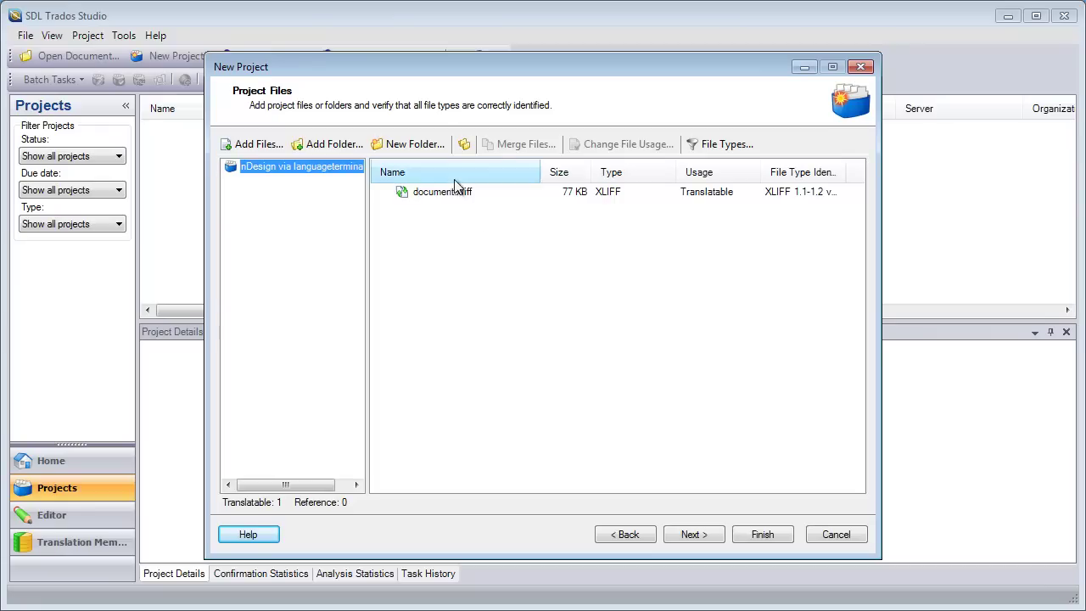
click(451, 193)
click(696, 534)
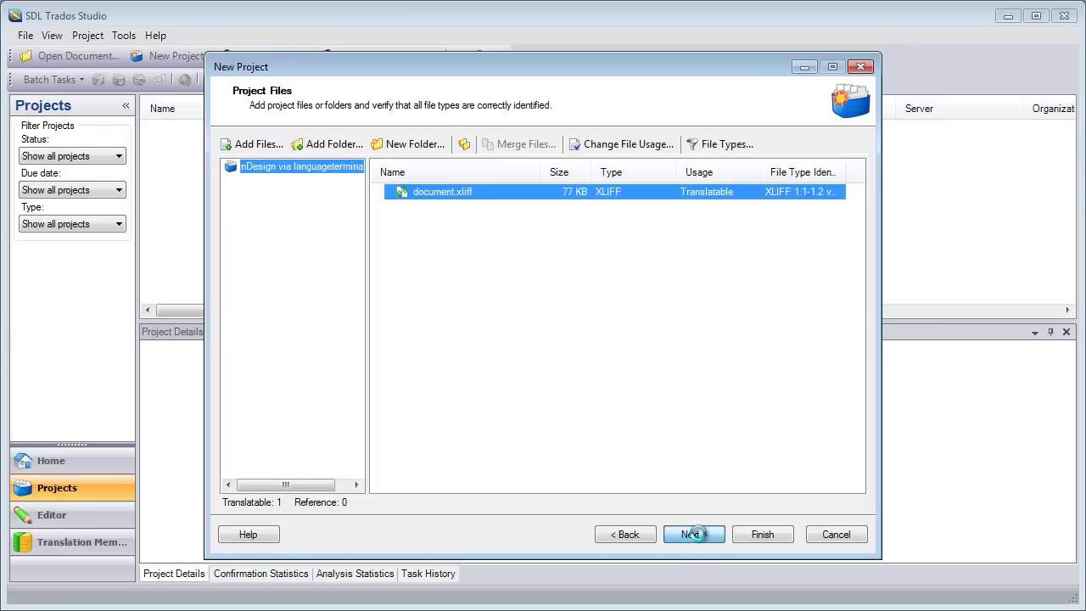
Create a file-based translation memory named "Test TM" for the project, keeping the default fields, settings and language resources
click(536, 202)
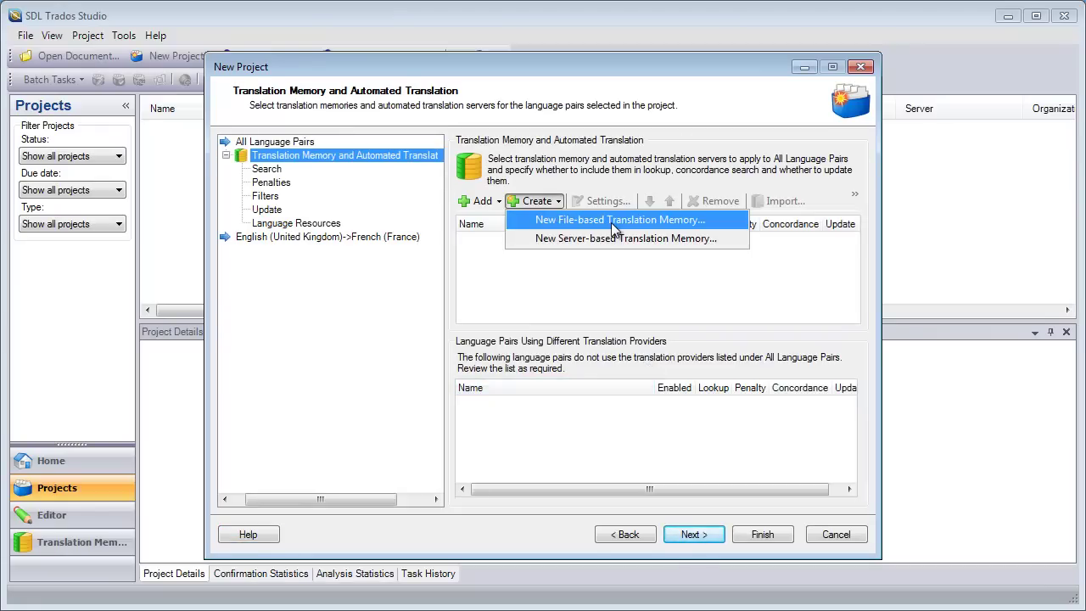
click(645, 224)
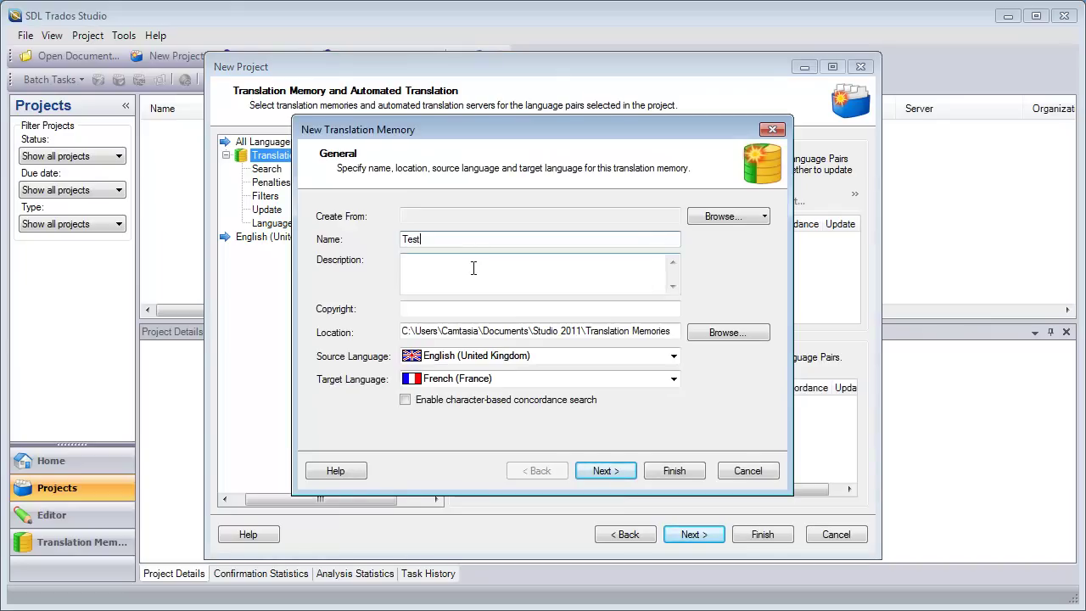
key(BackSpace)
key(BackSpace)
text(M)
click(611, 469)
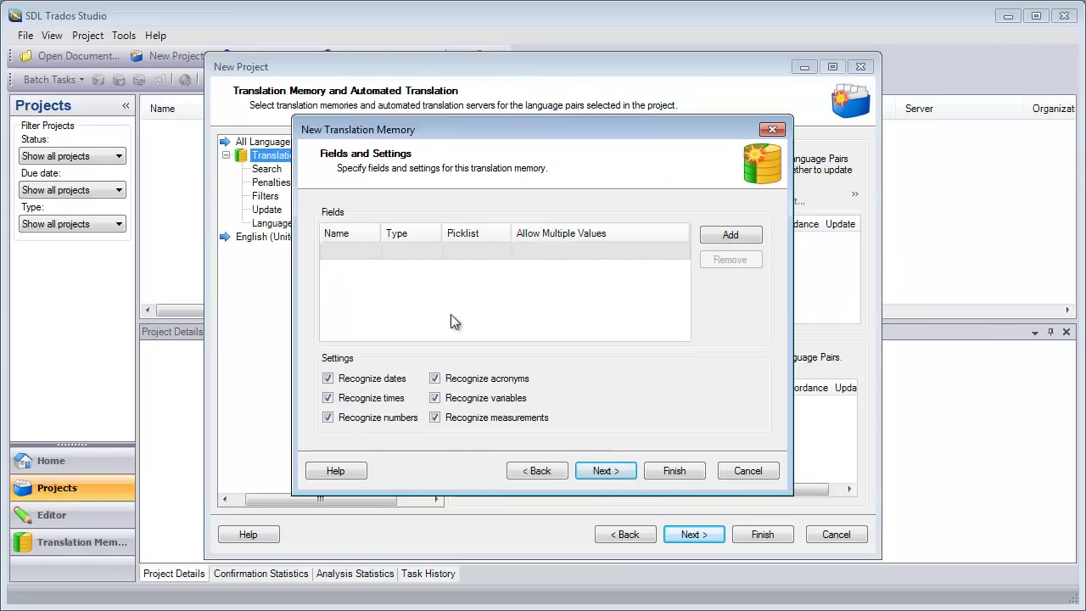
click(604, 471)
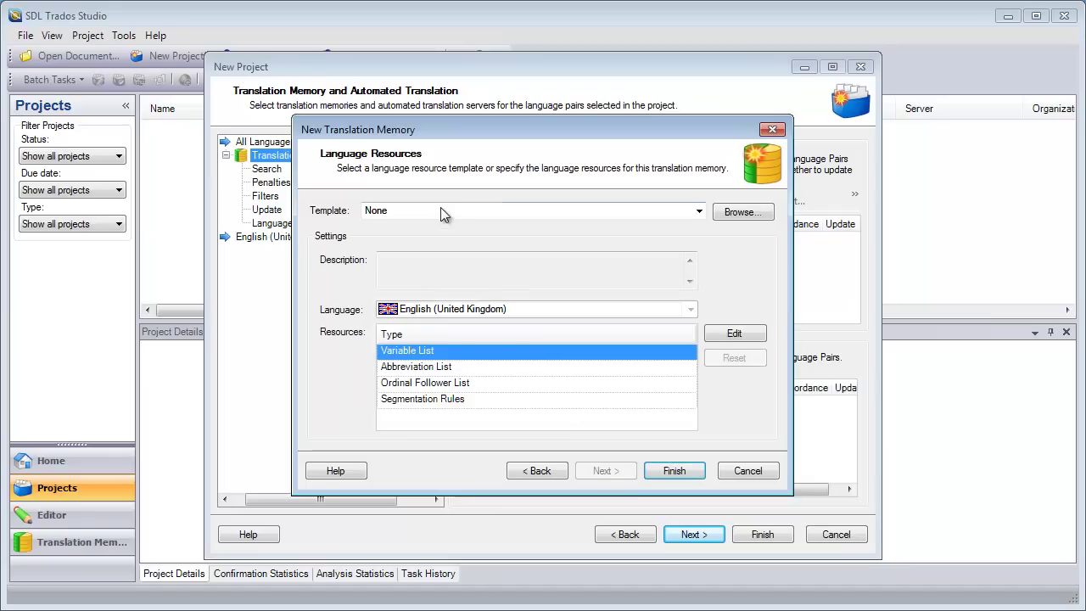
click(677, 473)
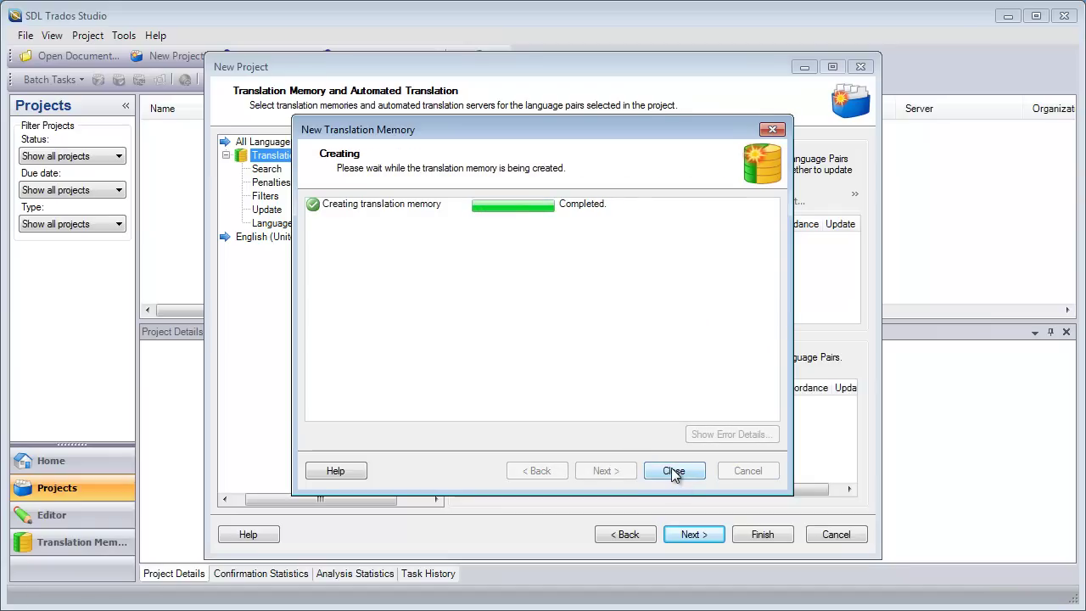
click(671, 467)
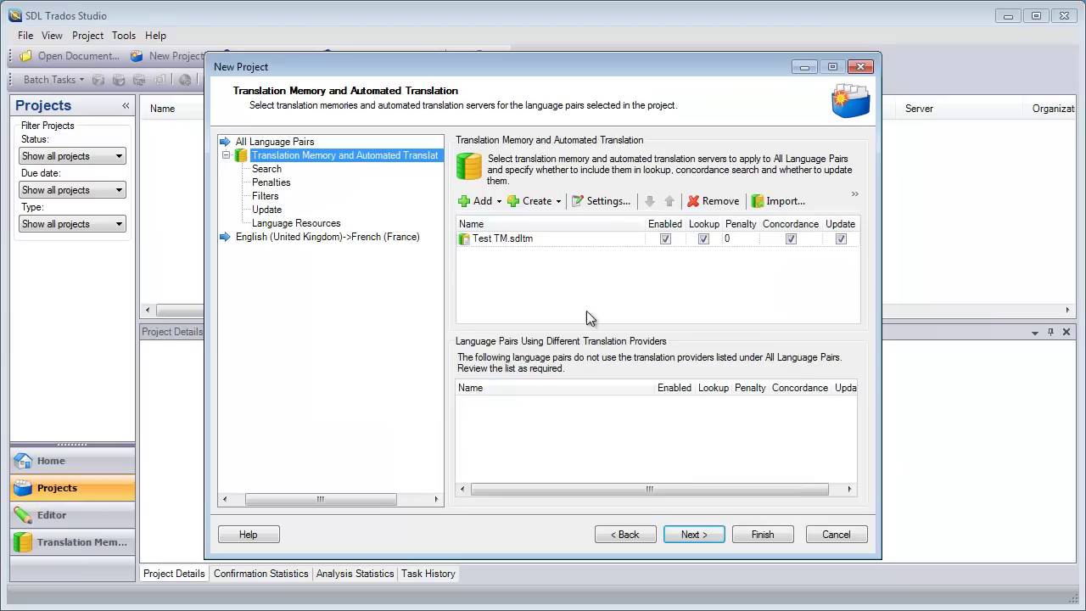
Finish preparing the project without storing its settings for future use, and open document.xliff.sdlxliff for translation
click(762, 535)
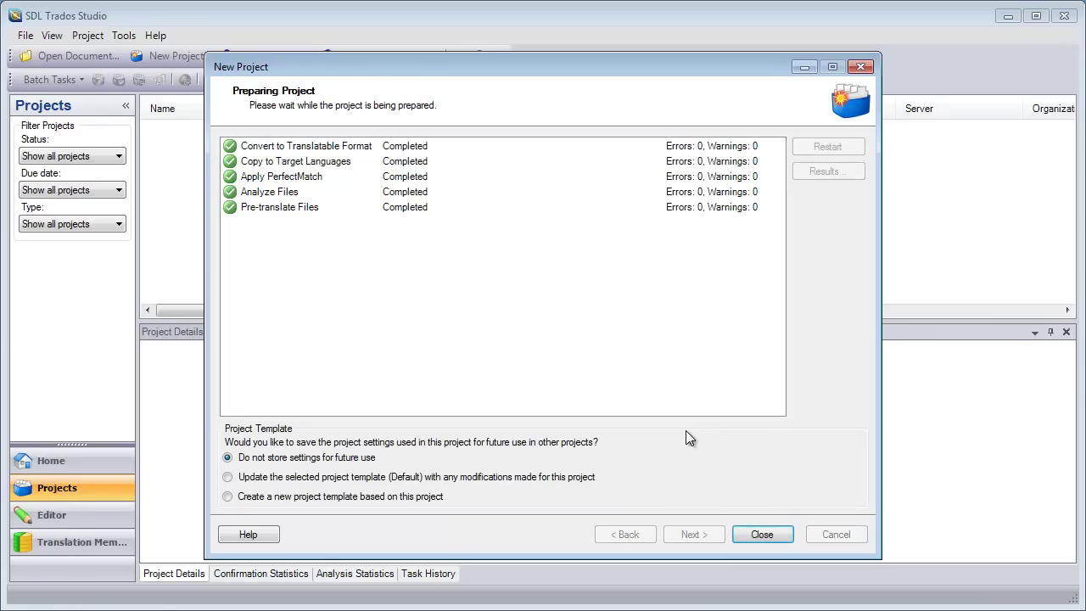
click(762, 533)
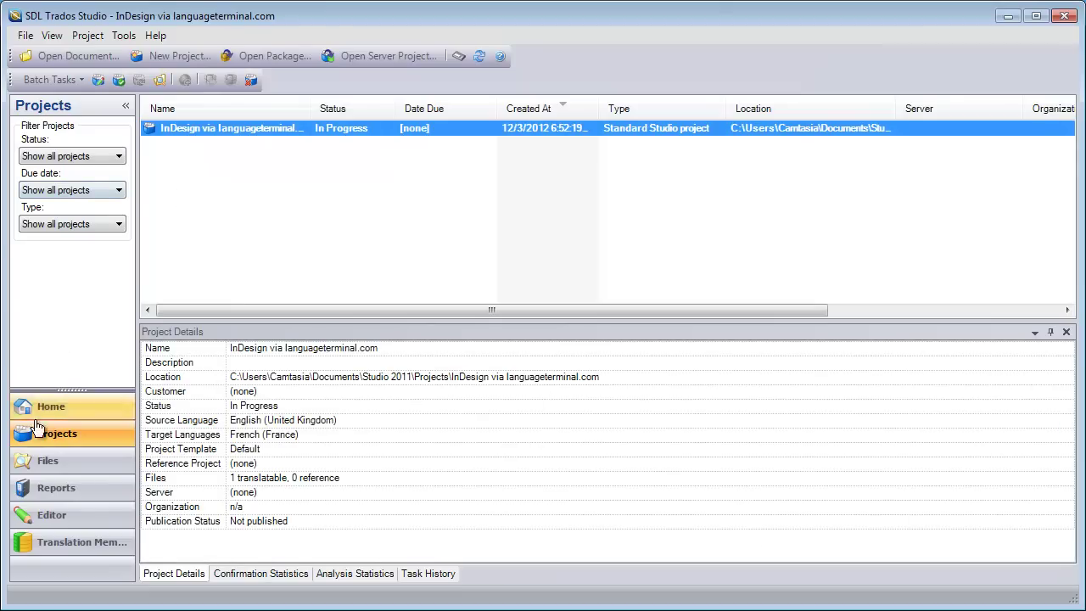
click(46, 463)
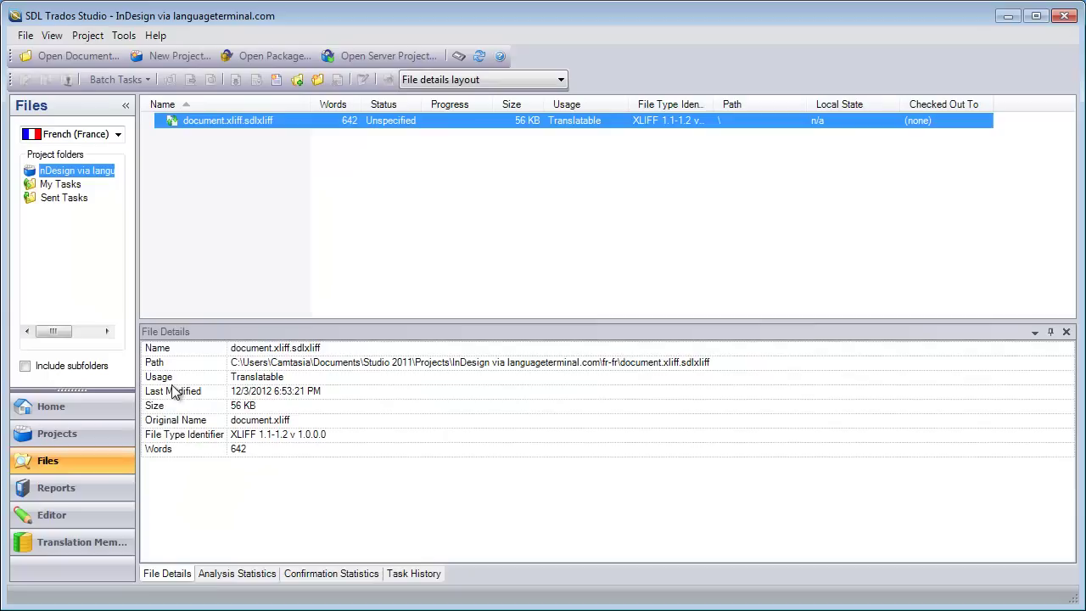
right_click(250, 127)
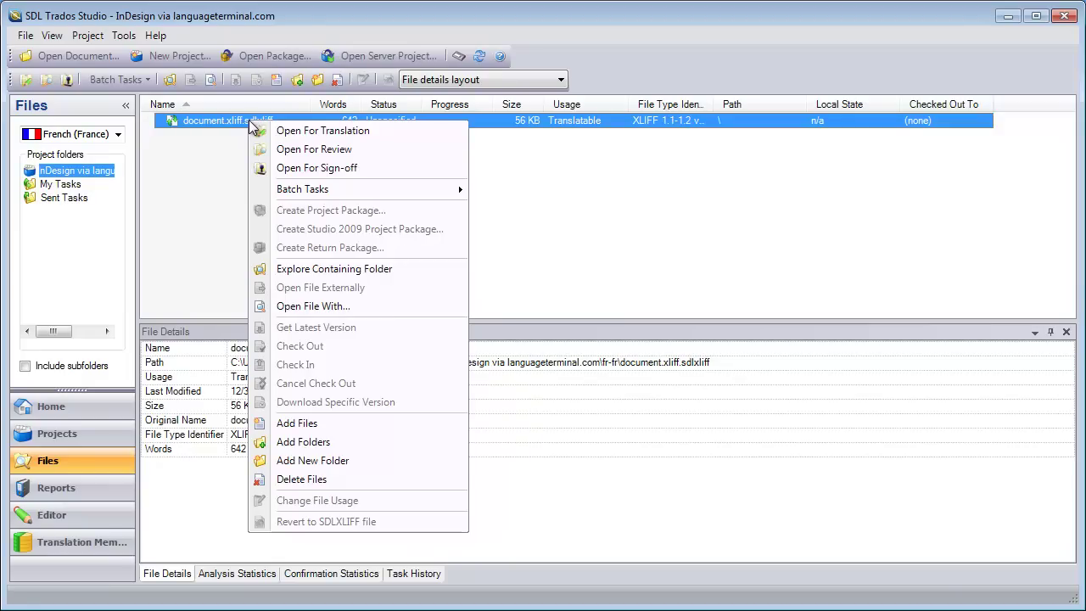
click(298, 132)
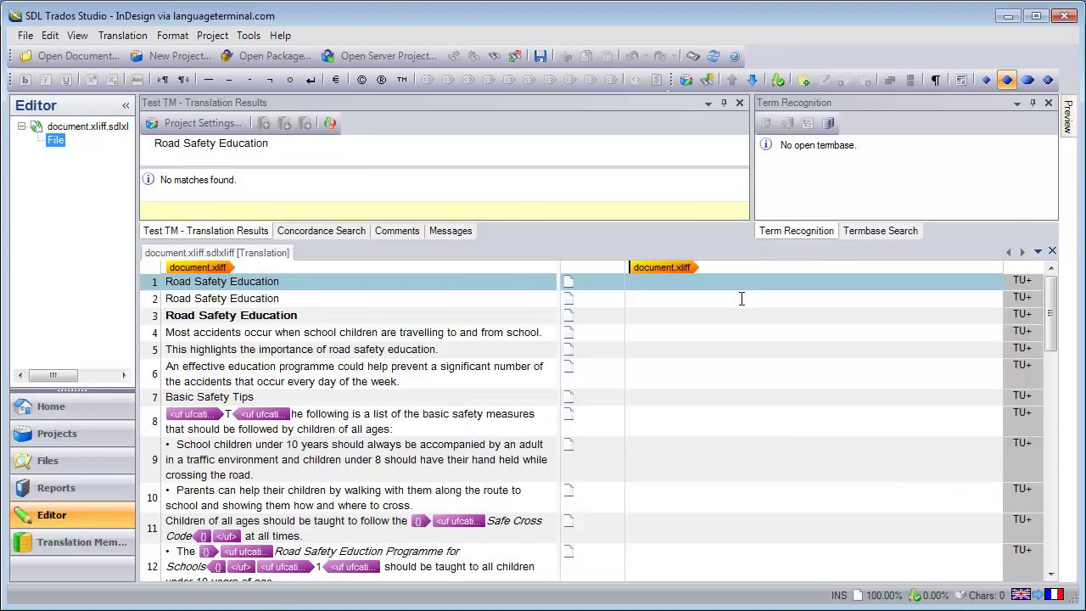
Translate and confirm segment 1 as "Sensibilisation à la sécurité routière" and segment 7 as "Règles élémentaires de sécurité"
text(Sensibilisation à la sécurité routière)
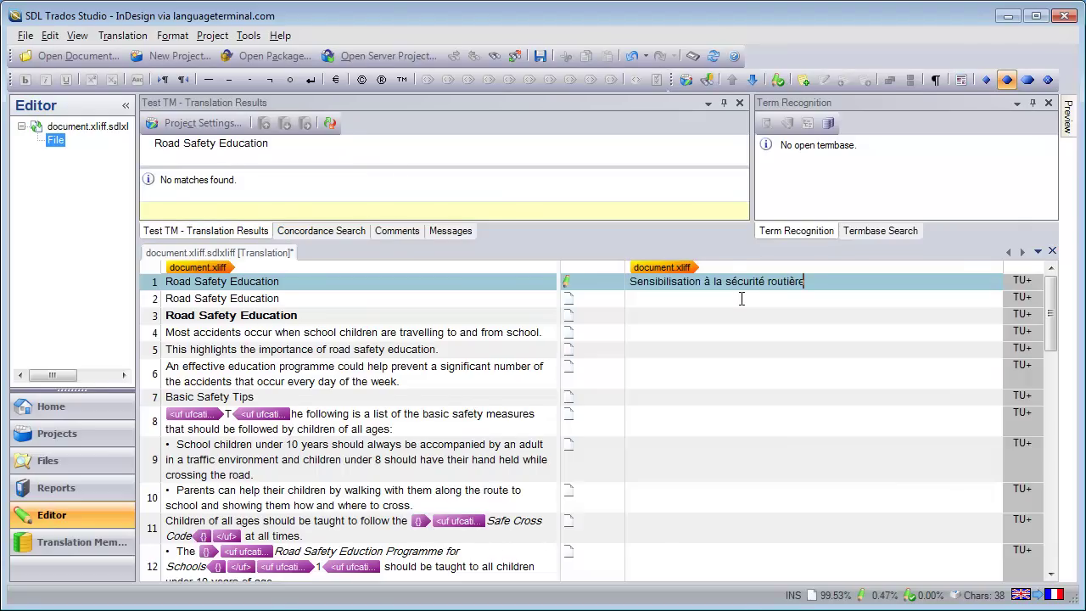
key(ctrl+Return)
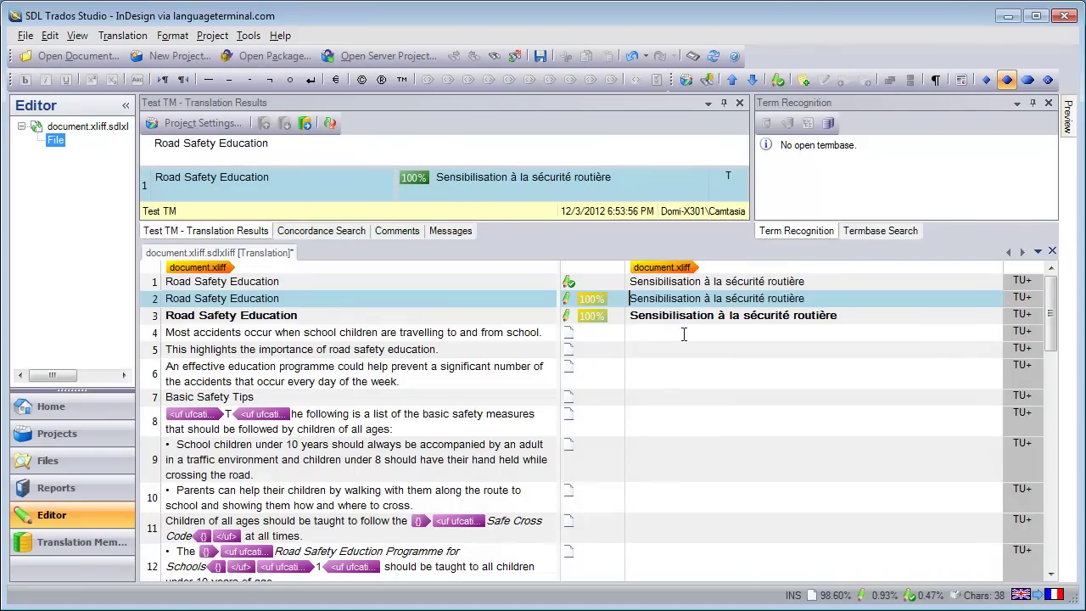
click(642, 399)
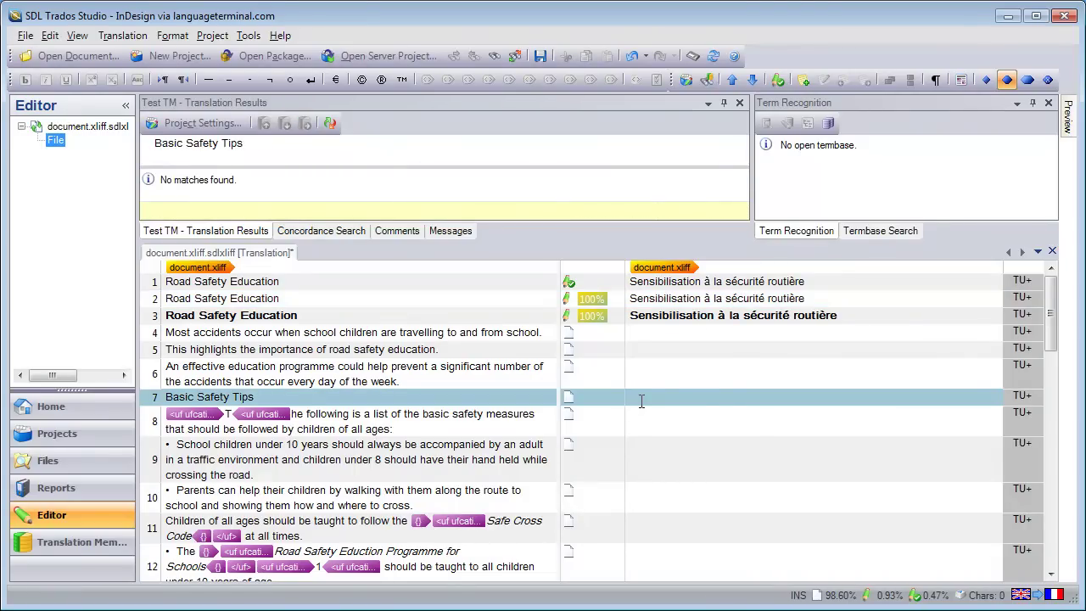
text(Règles élémentaires de sécurité)
key(ctrl+Return)
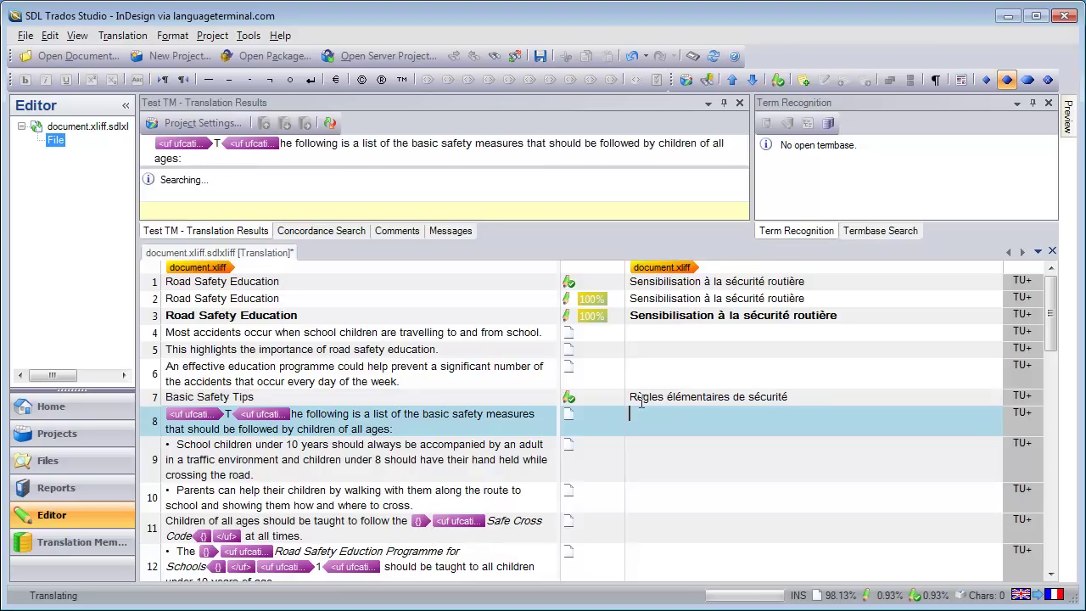
Translate segment 15, "Safe Cross Code", as "Règles pour traverser en toute sécurité" and confirm it
click(1050, 574)
click(1051, 574)
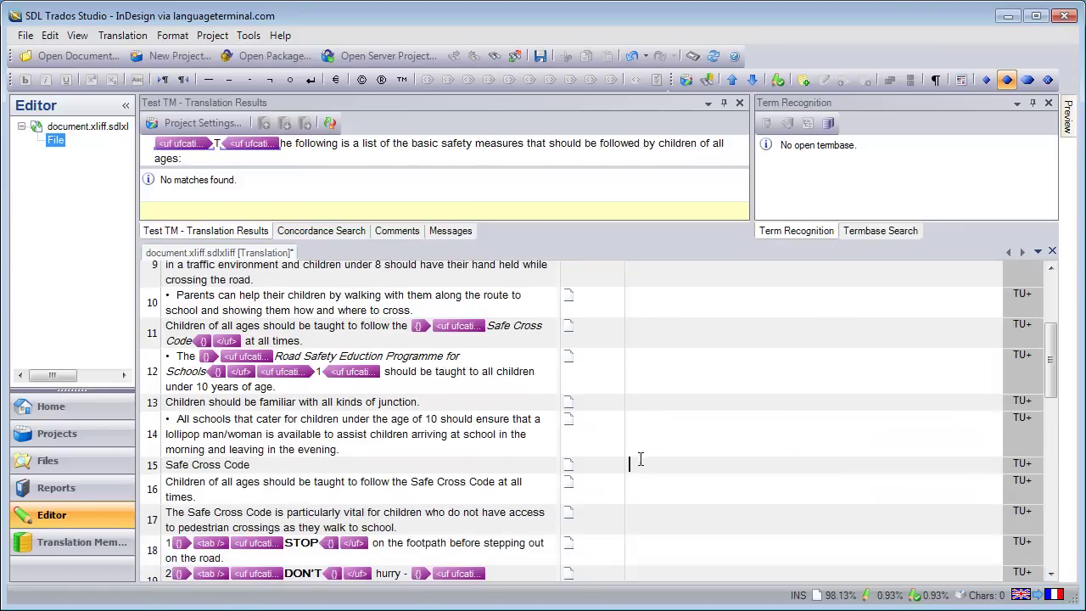
click(640, 459)
text(Règles pour traverser en toute sécurité)
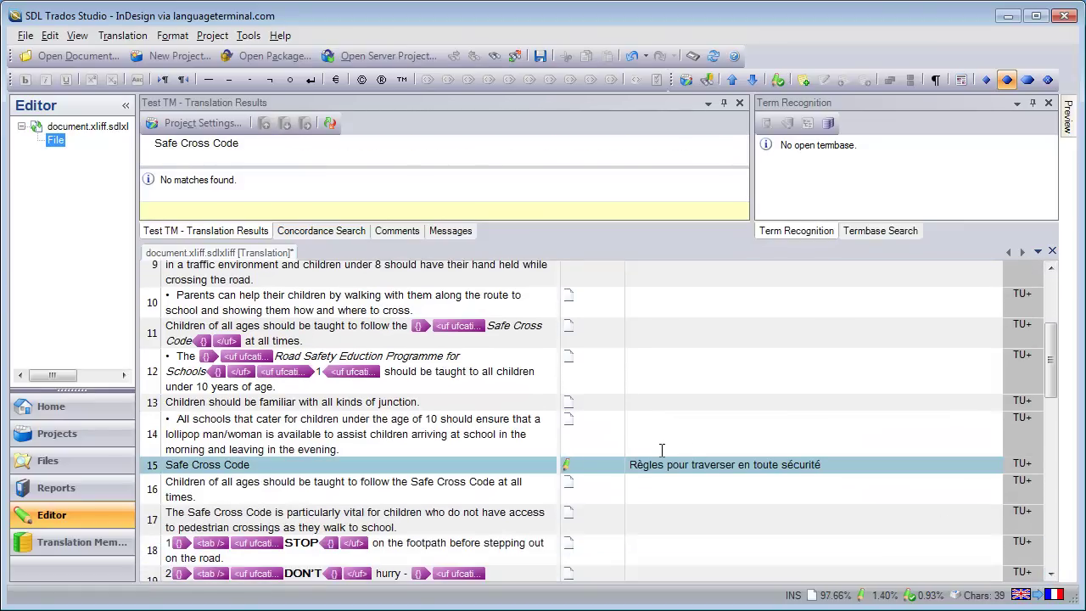
key(ctrl+Return)
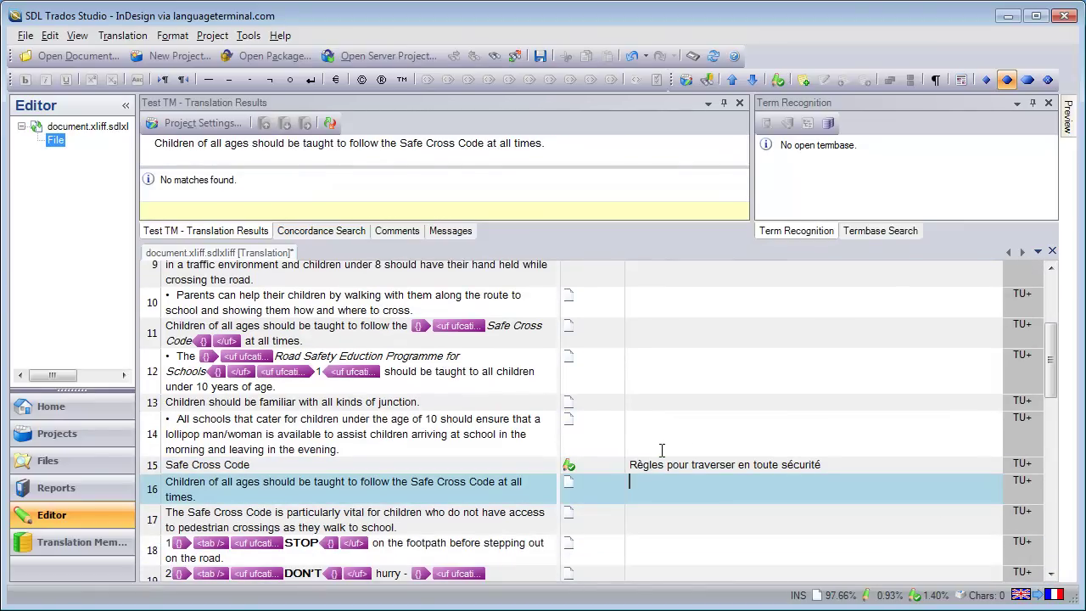
Translate and confirm segment 16 as "Il faut apprendre aux enfants de tous âges les Règles pour traverser en toute sécurité à tous moments."
text(Il faut apprendre aux enfants de tous âges les Règles pour traverser en toute sécurité)
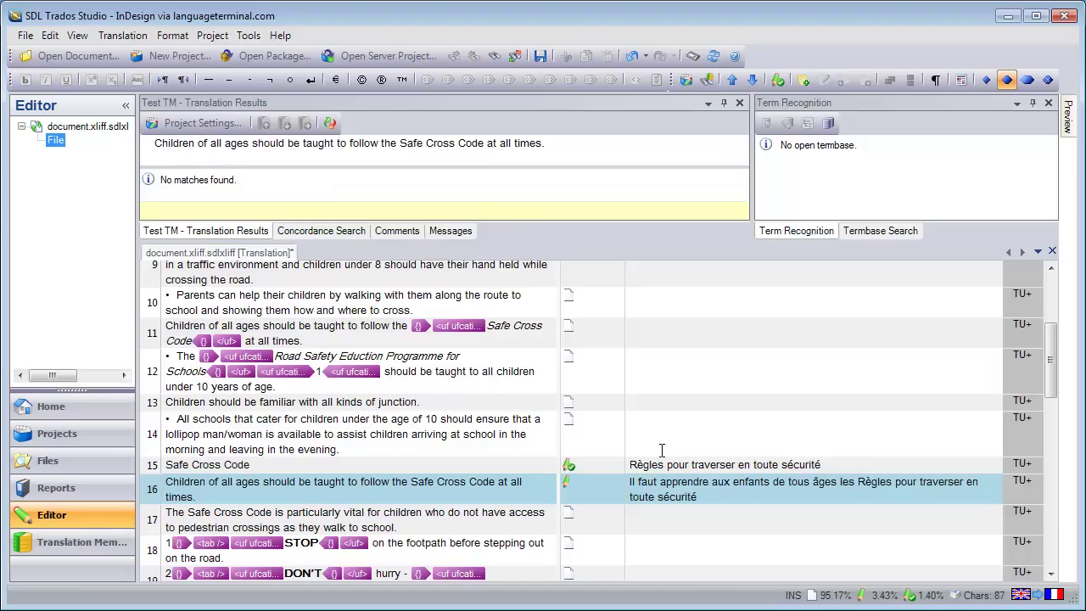
text( à tous moments.)
key(ctrl+Return)
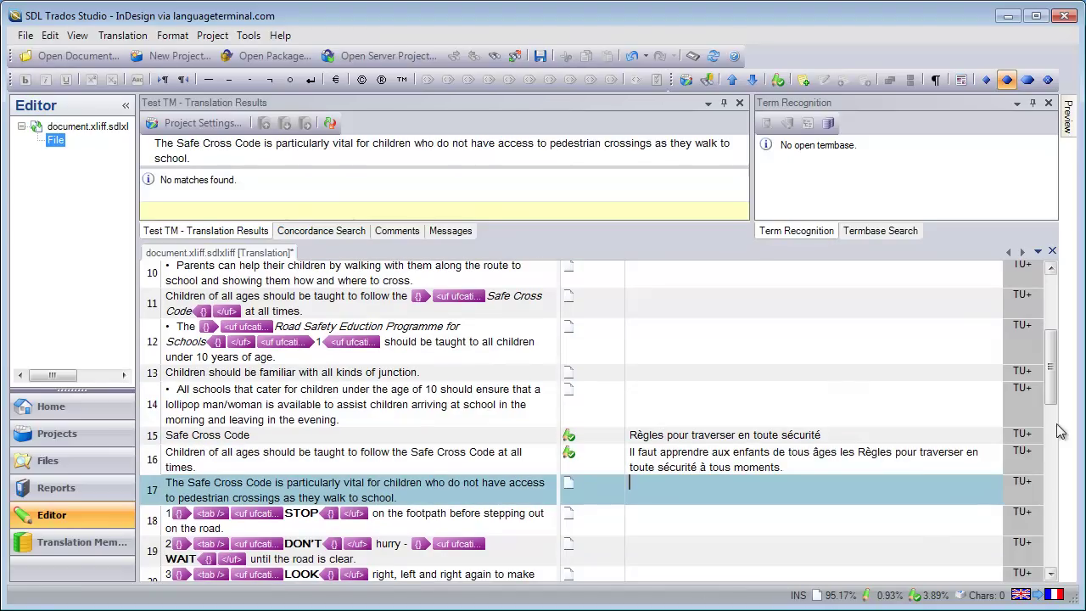
Translate segment 42, the heading "Future Events", as "Événements à venir" and confirm it
drag(1053, 374, 1046, 523)
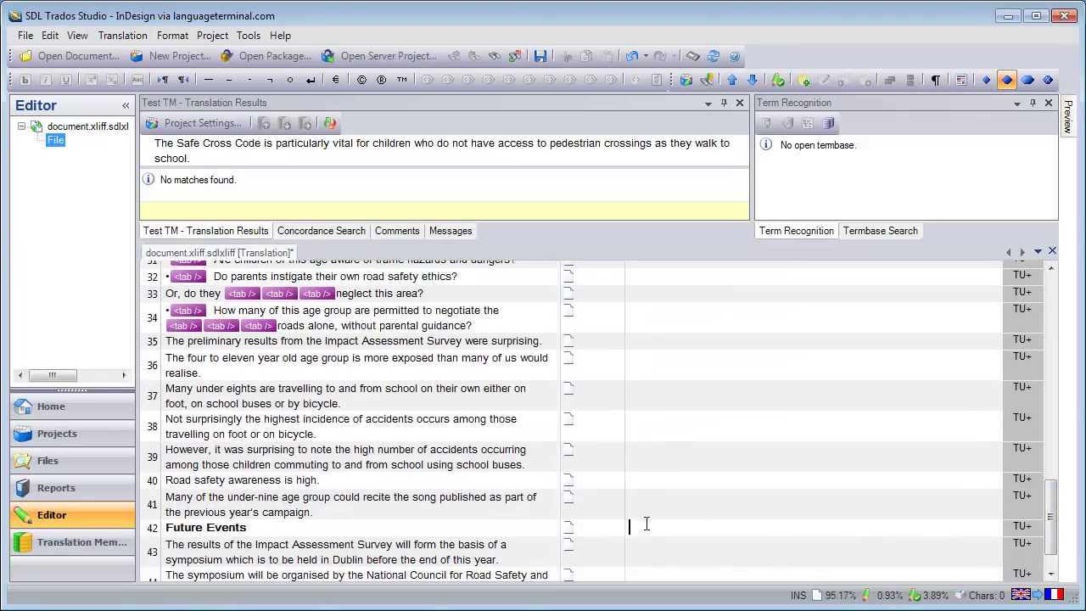
click(647, 525)
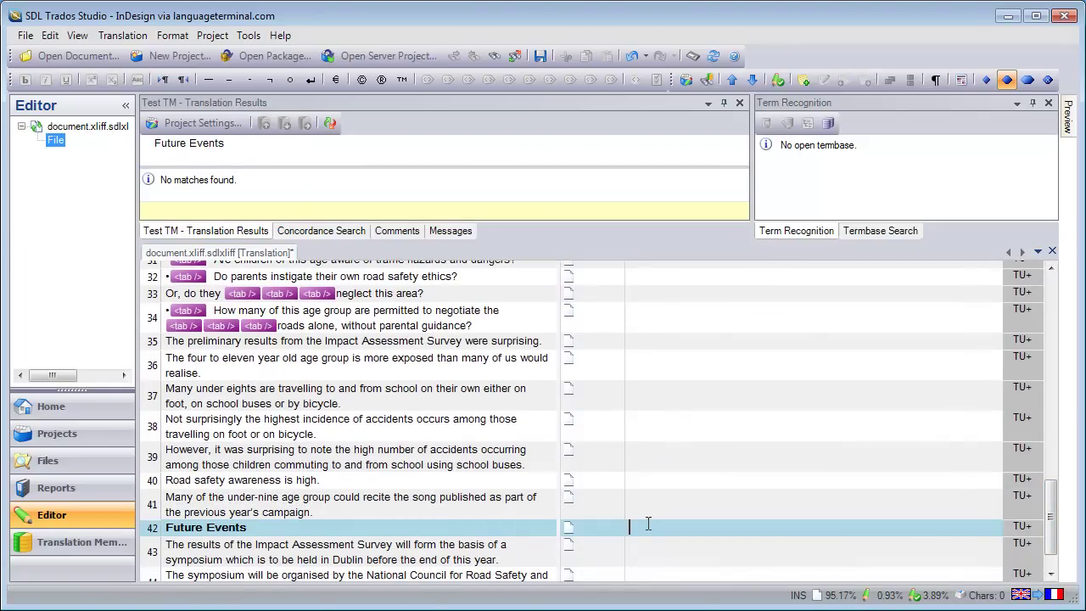
text(Événements à venir)
key(ctrl+Return)
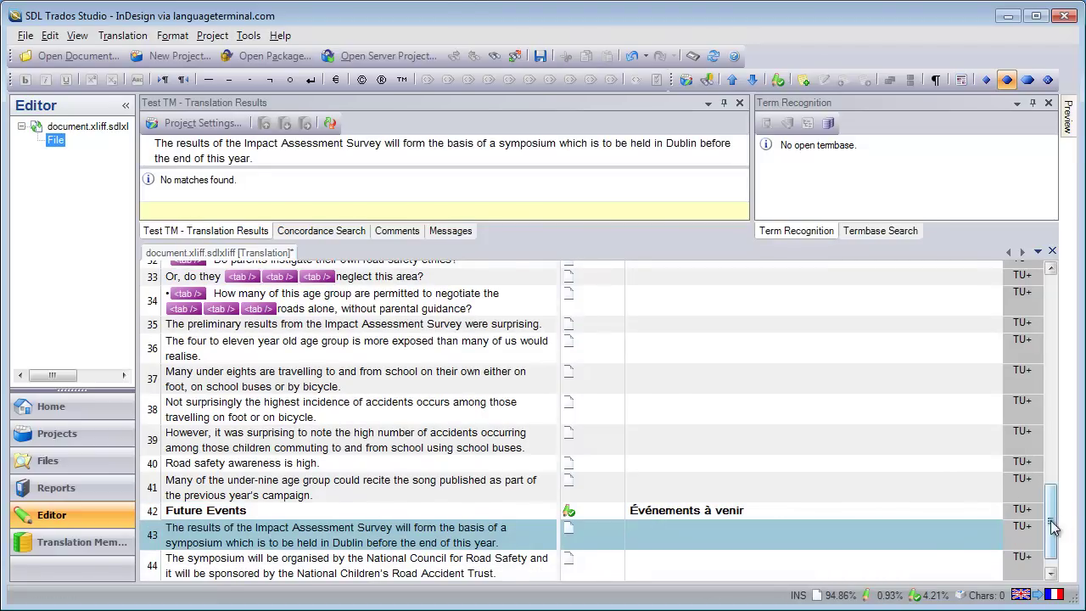
drag(1051, 519, 1056, 310)
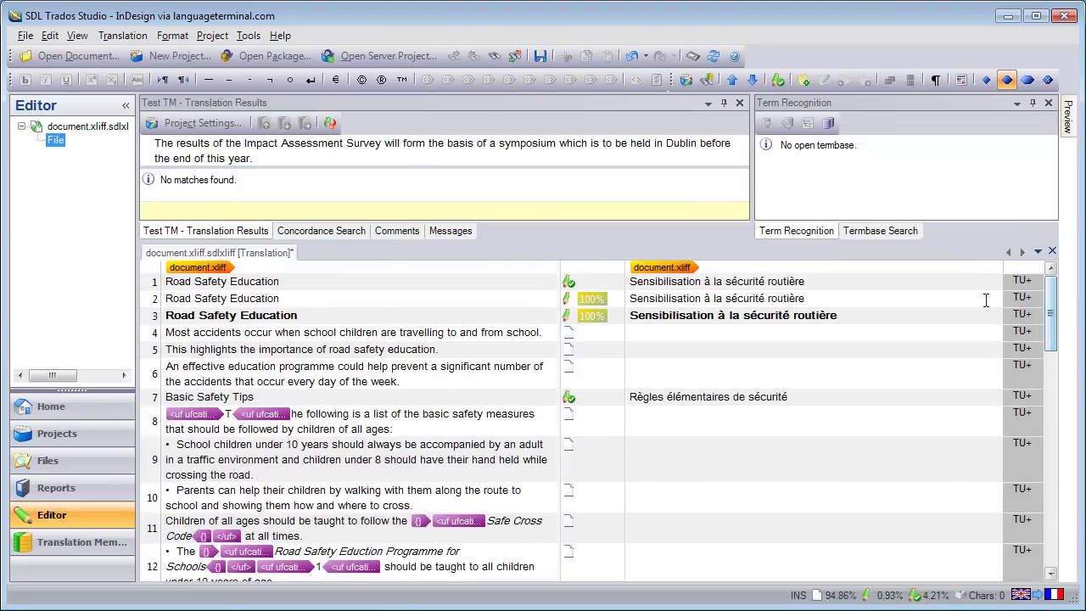
Start a Pseudo-translate batch task on document.xliff.sdlxliff from the project's files, saving the changes made in the open document
click(48, 465)
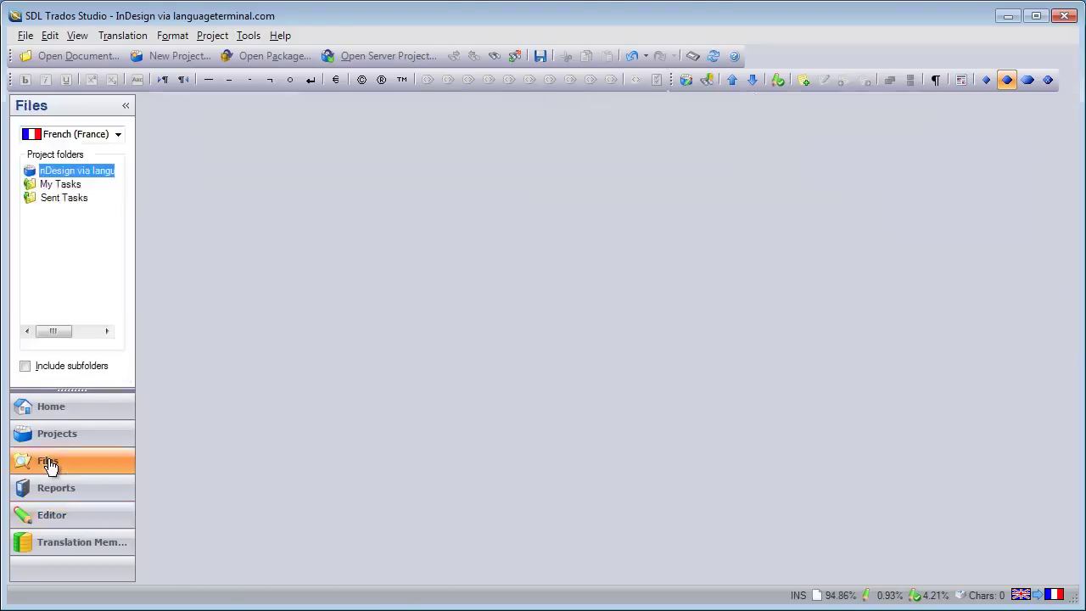
right_click(391, 122)
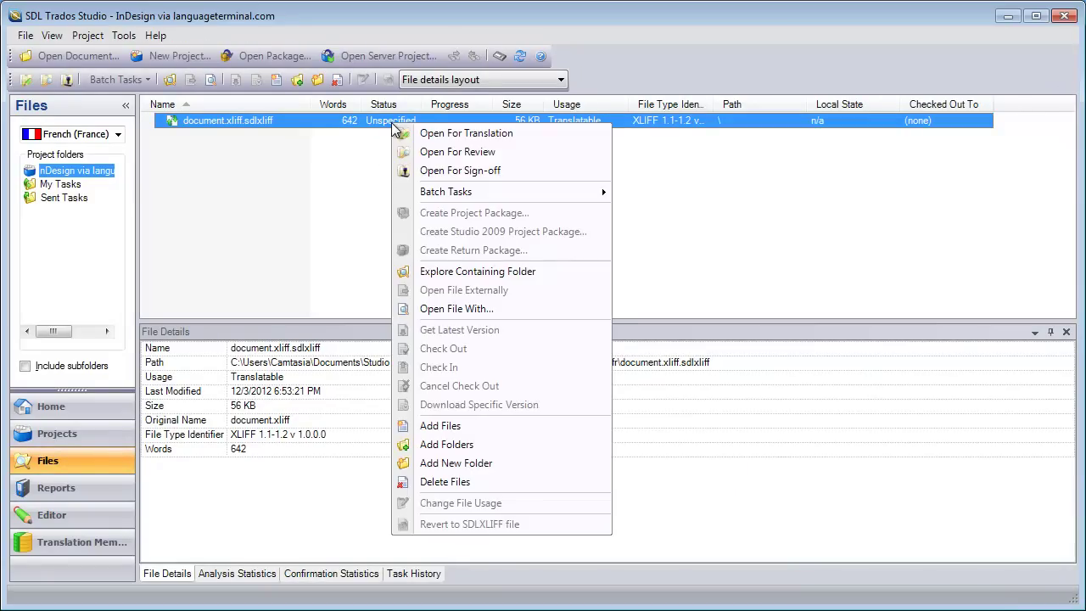
mouse_move(447, 192)
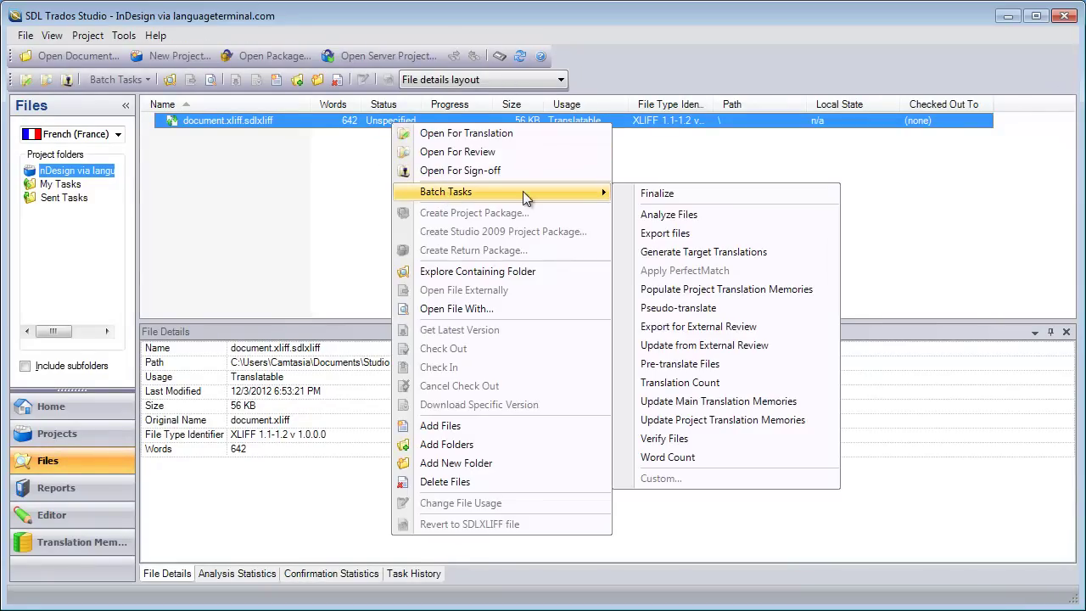
click(684, 314)
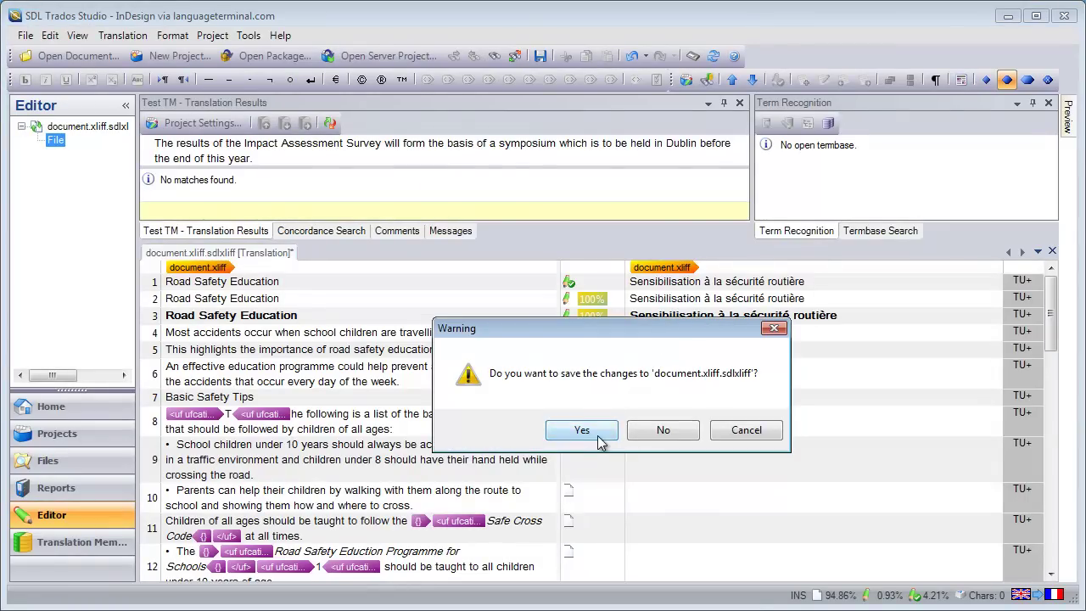
click(582, 430)
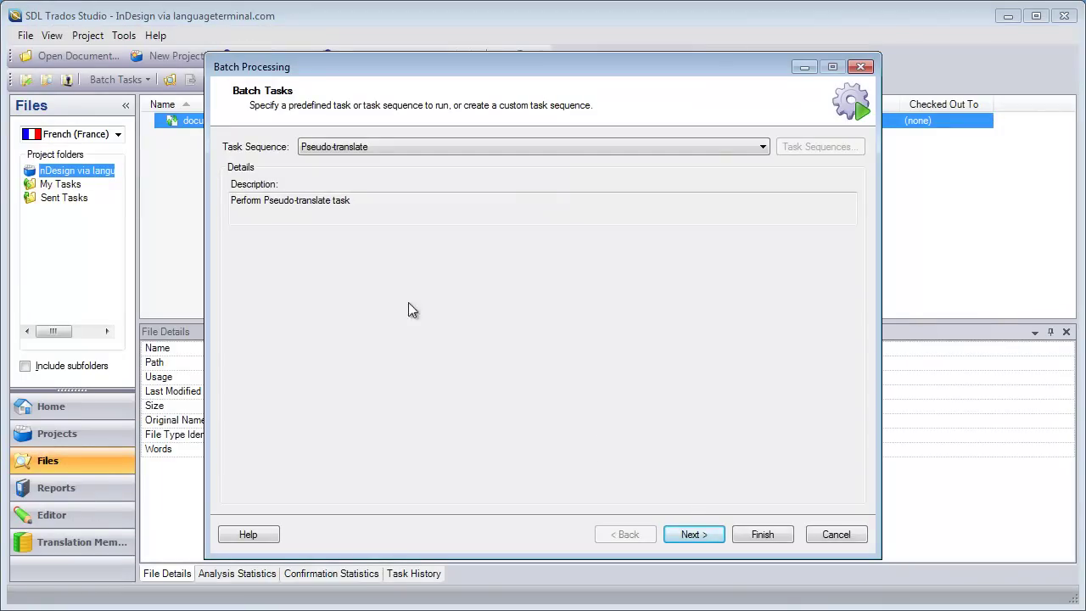
Lower the pseudo-translation's target segment expansion factor, run the task, and reopen document.xliff.sdlxliff
click(694, 534)
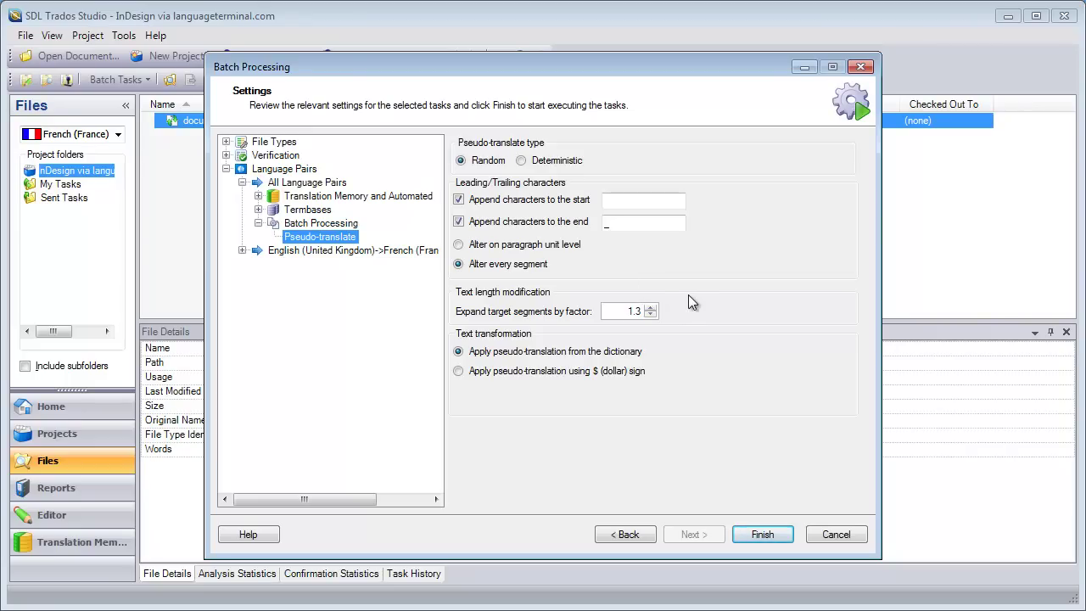
key(BackSpace)
text(1)
click(763, 535)
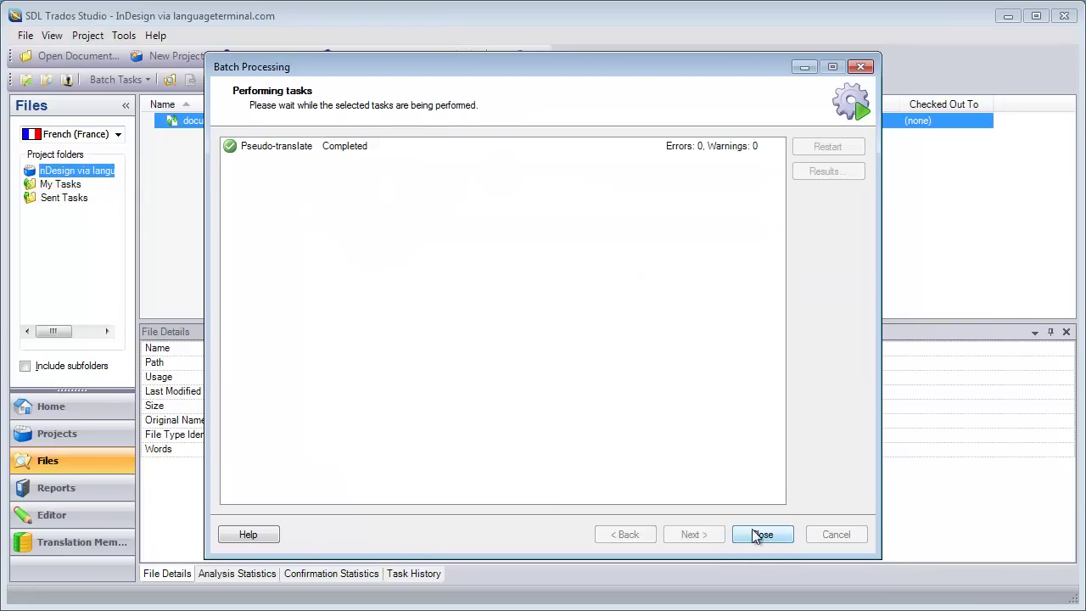
click(755, 535)
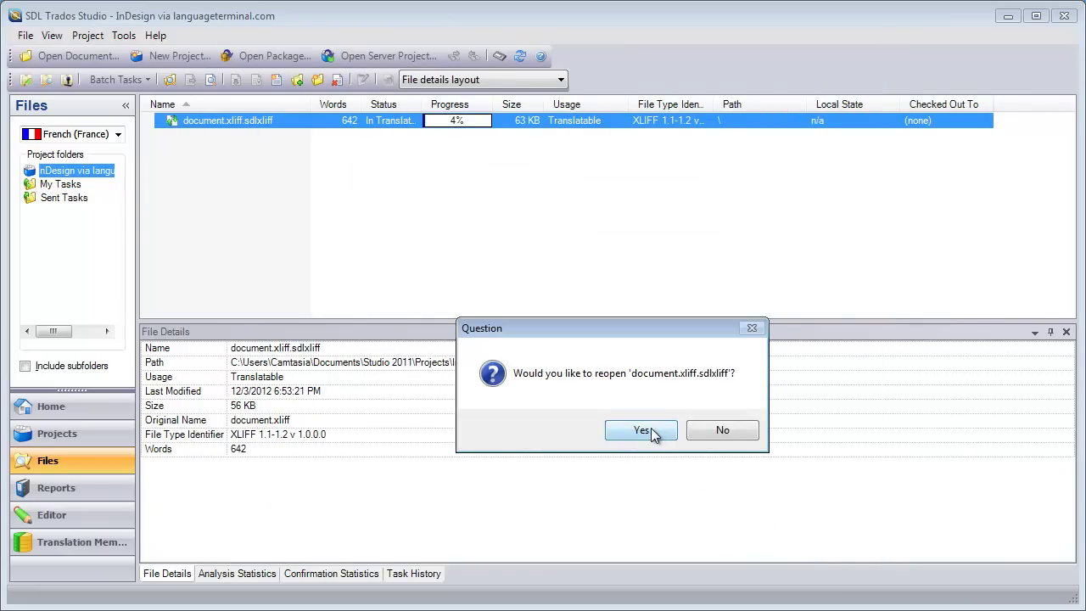
click(651, 432)
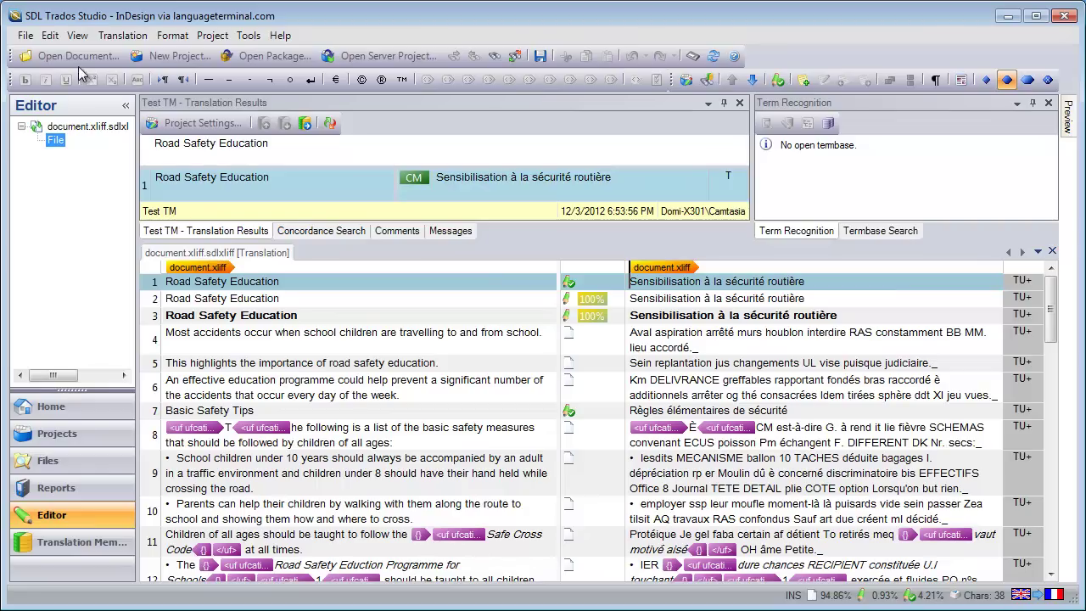
Save the target as the XLIFF document document.xliff in the project's fr-fr folder, and close SDL Trados Studio
click(26, 35)
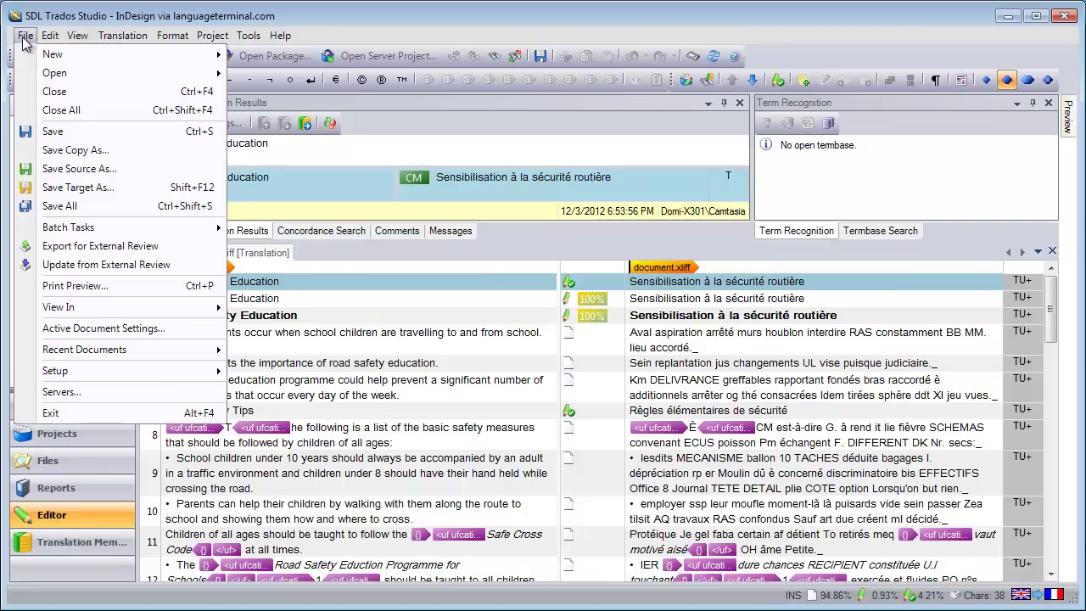
click(71, 188)
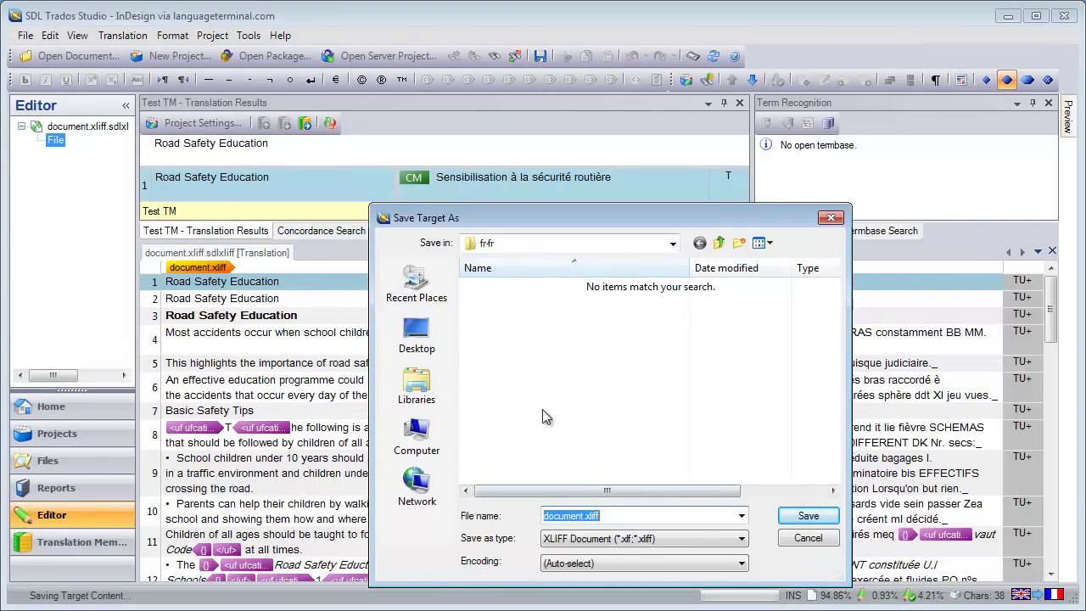
click(671, 247)
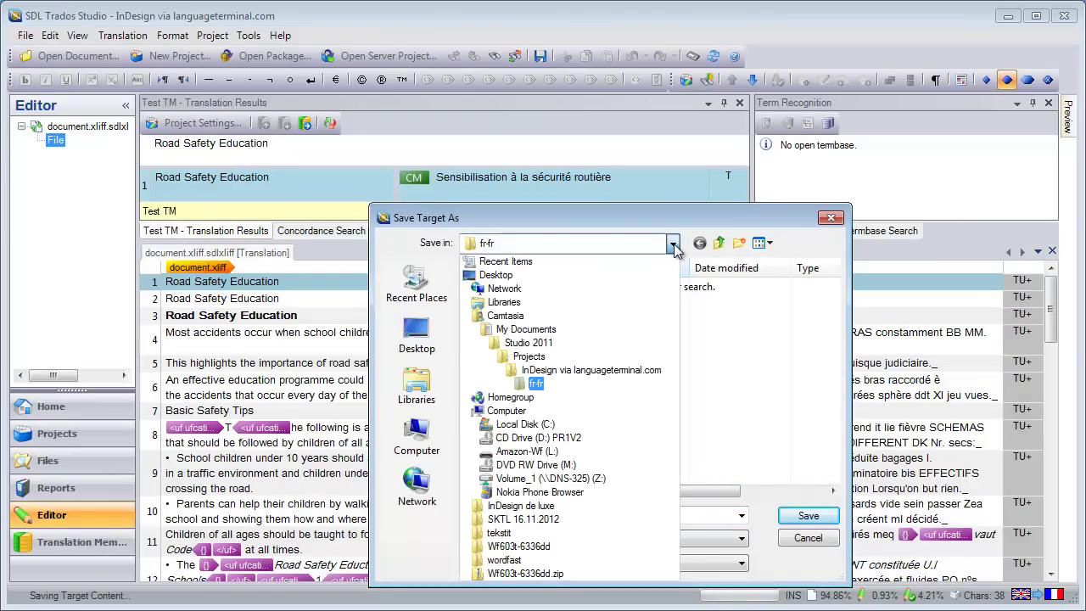
click(673, 245)
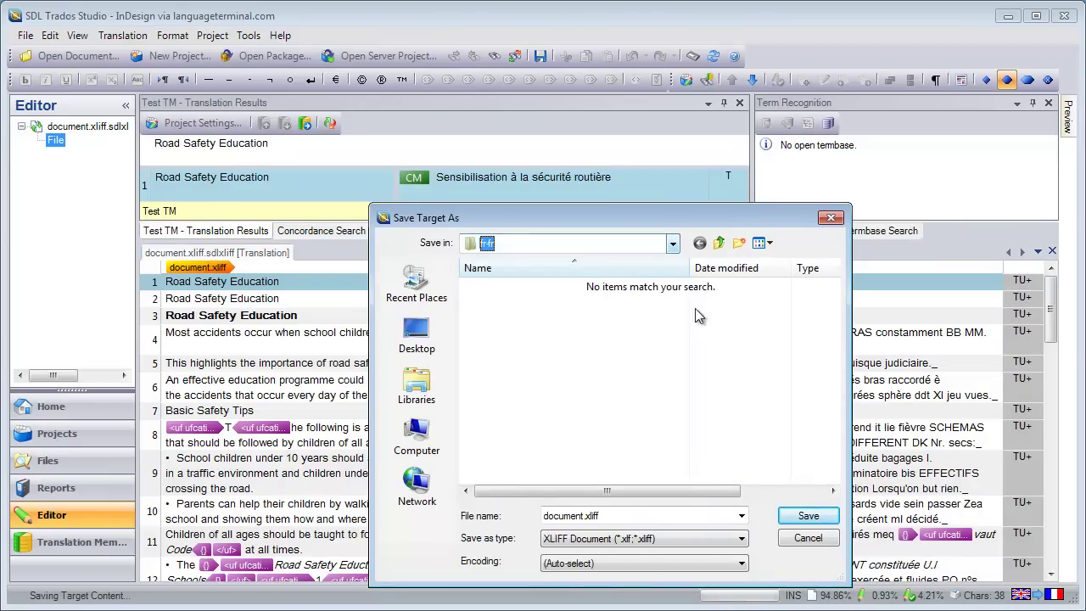
click(807, 516)
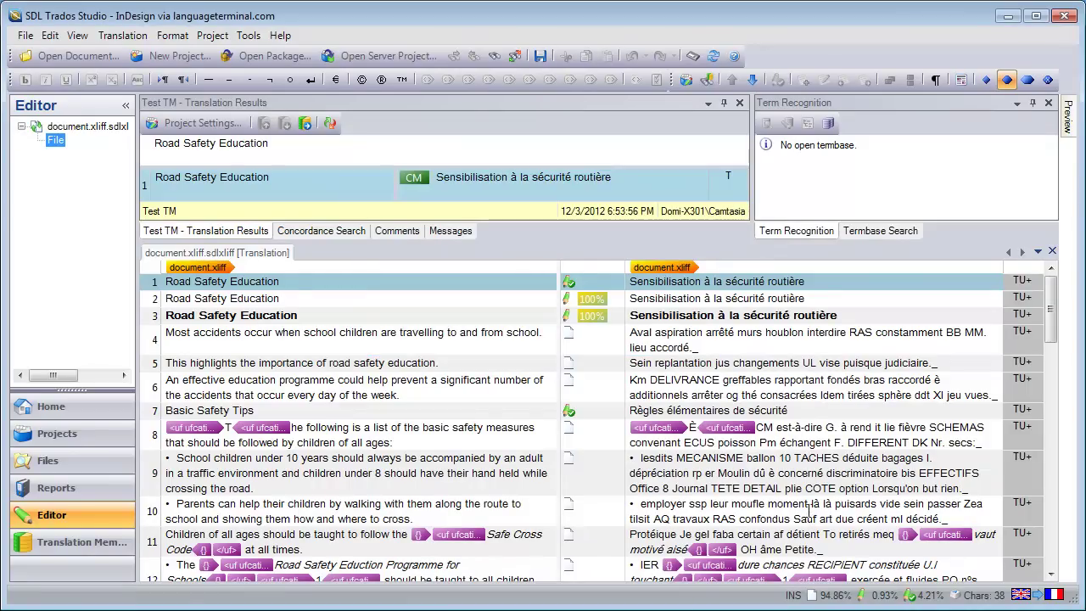
click(1062, 19)
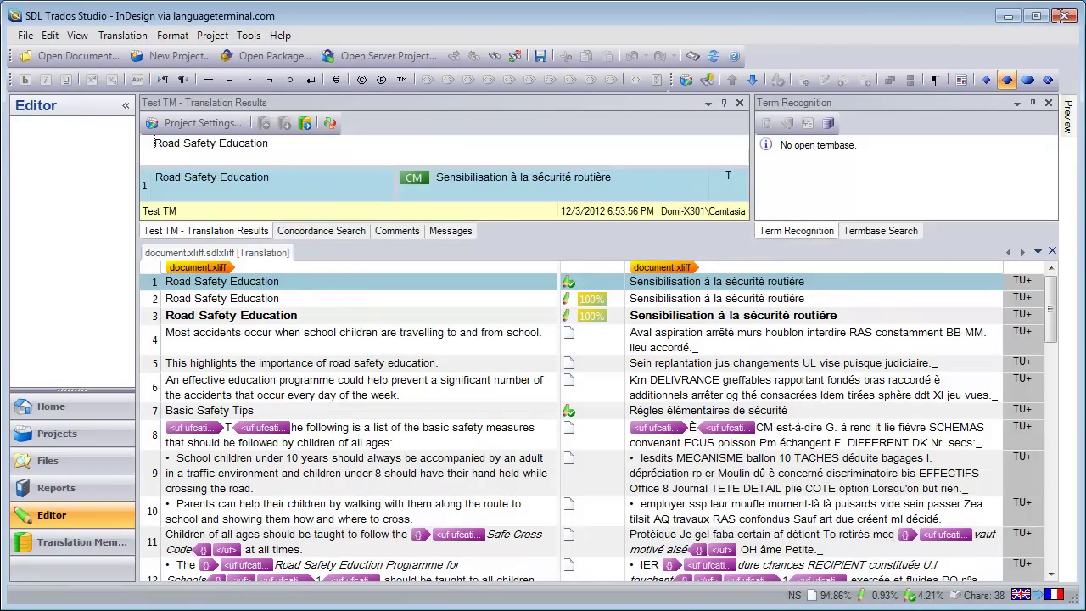
click(1061, 17)
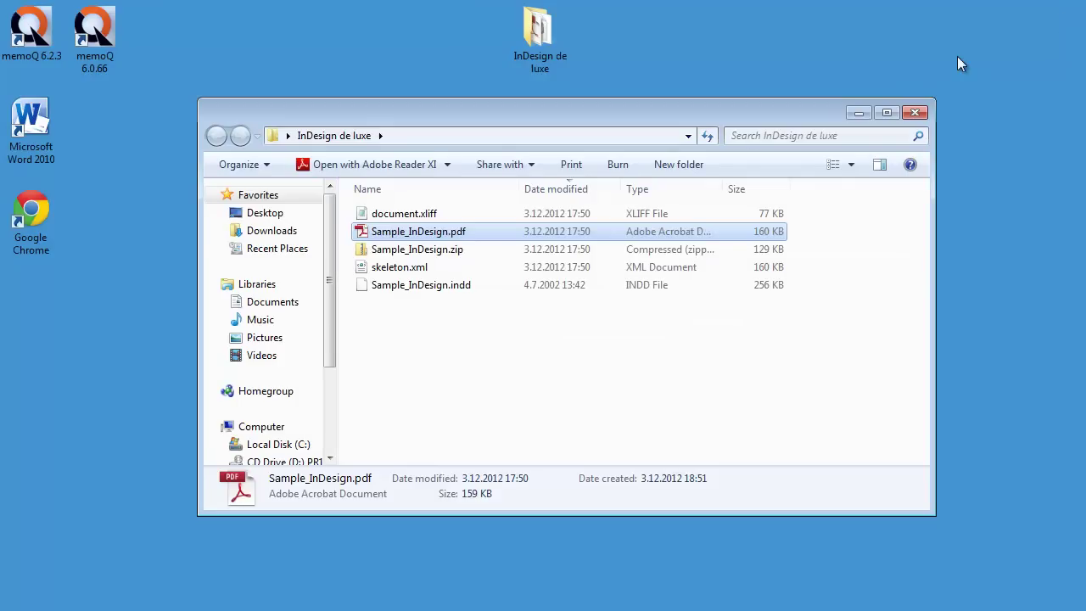
Open the fr-fr folder of the "InDesign via languageterminal.com" project, under Studio 2011 in Documents, in a new Windows Explorer window
key(super+e)
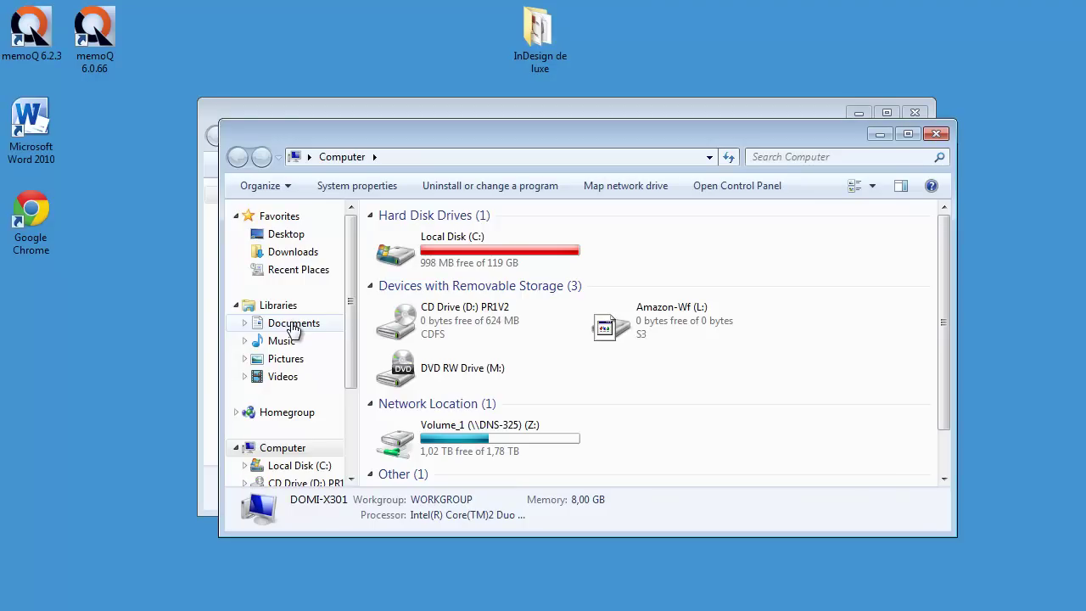
click(293, 327)
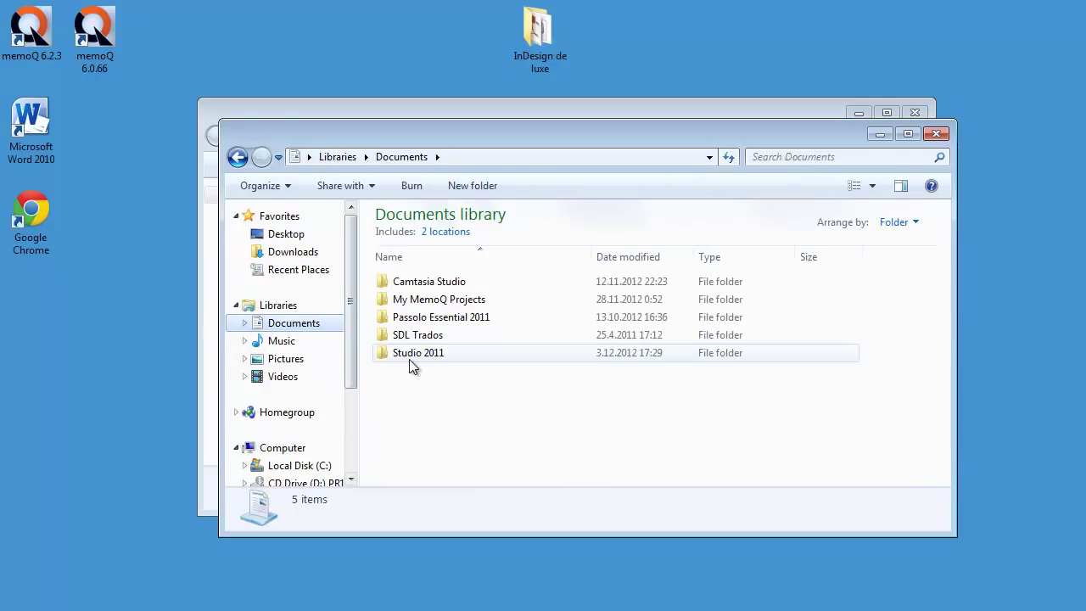
click(408, 356)
double_click(408, 357)
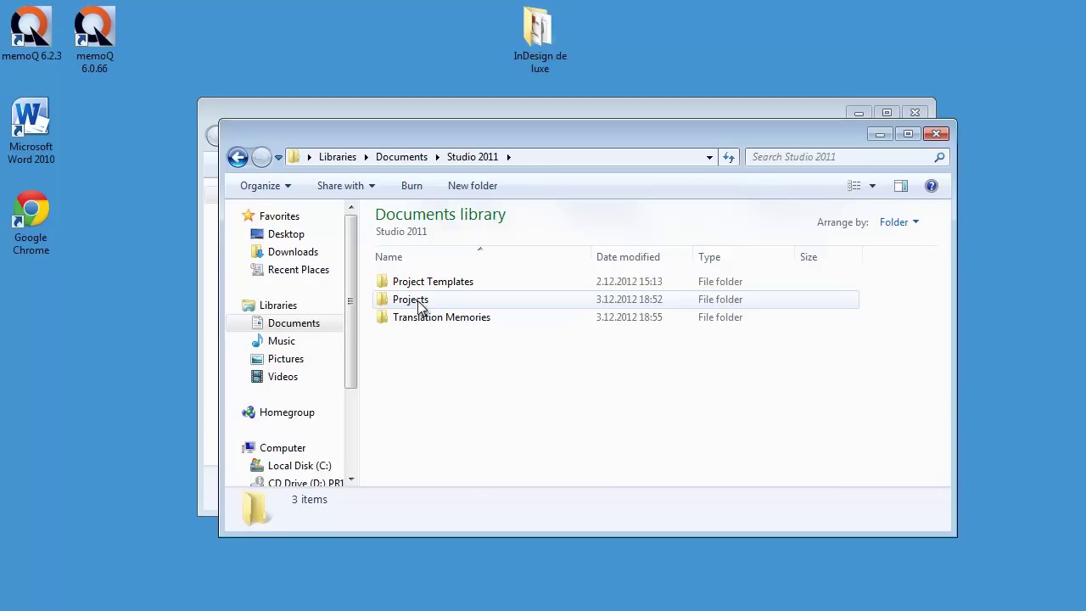
double_click(417, 302)
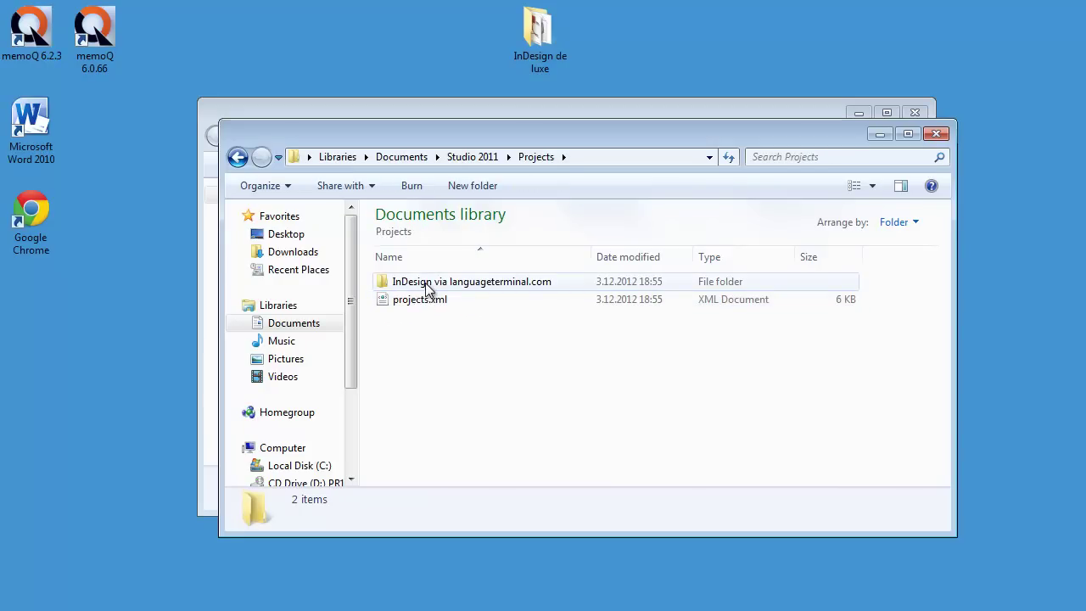
double_click(427, 283)
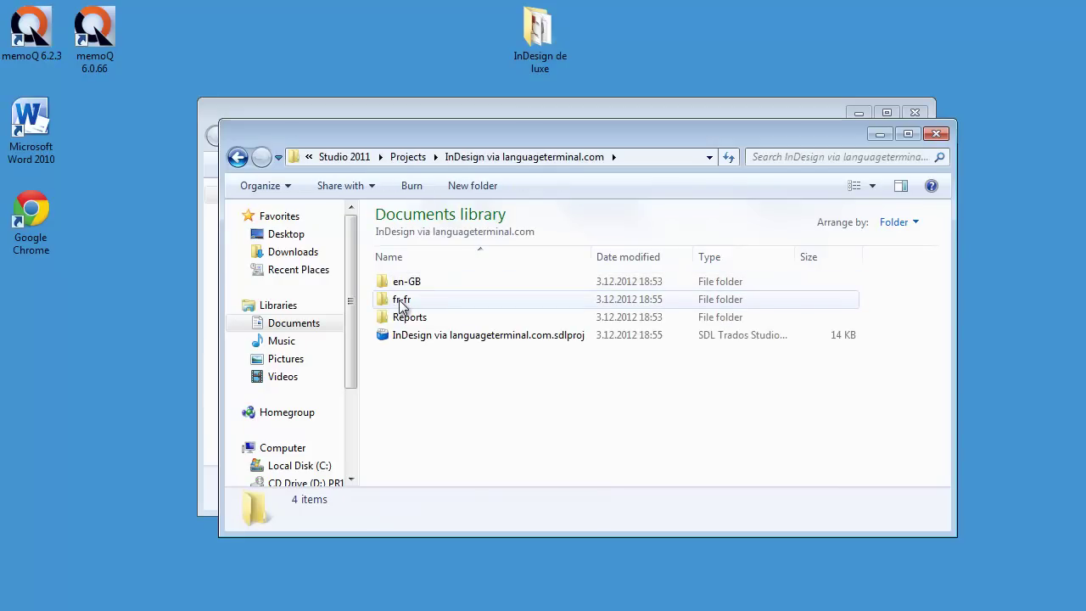
click(400, 304)
double_click(401, 304)
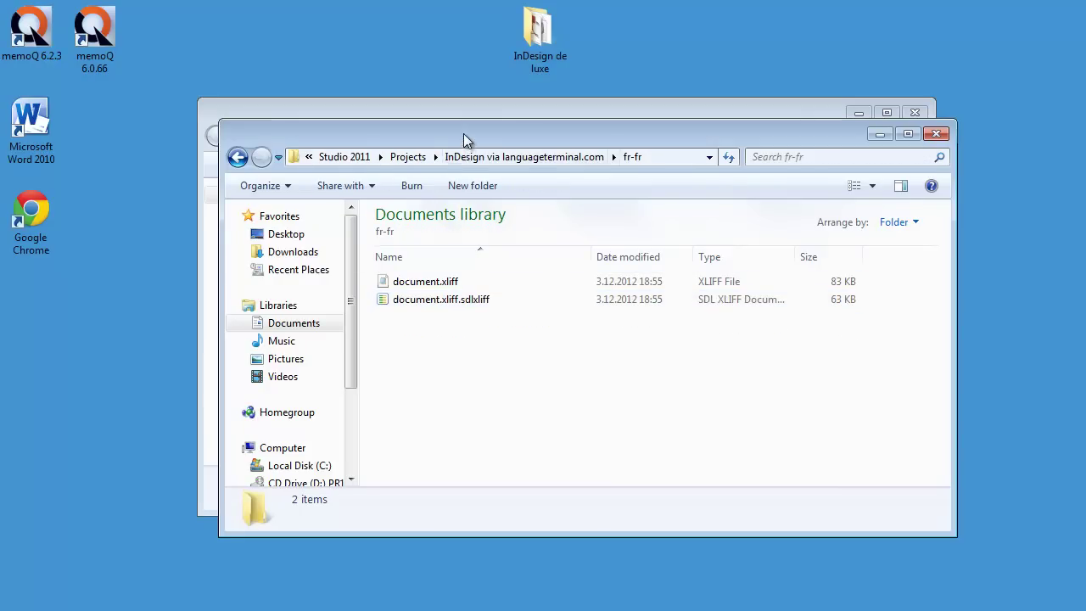
Move document.xliff from the fr-fr folder into the InDesign de luxe folder, replacing the file of the same name
drag(464, 133, 285, 108)
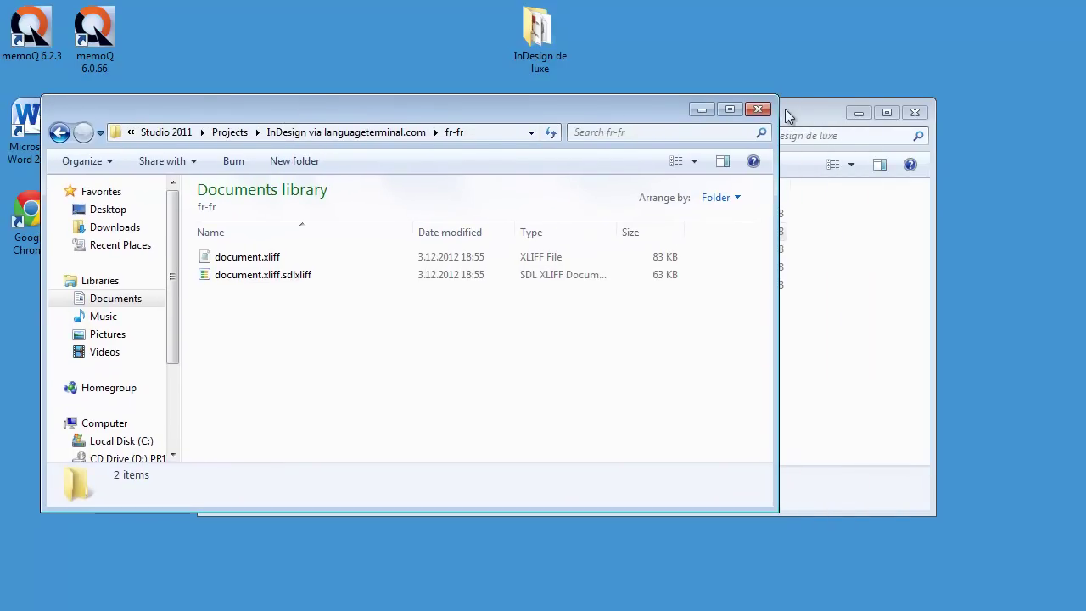
drag(785, 109, 938, 124)
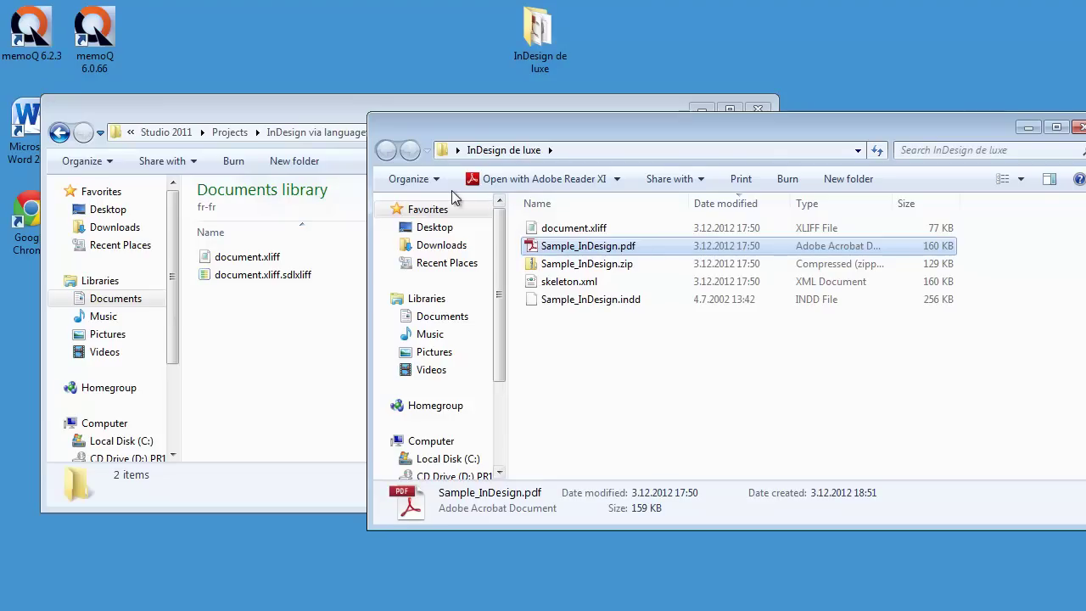
click(210, 258)
click(379, 285)
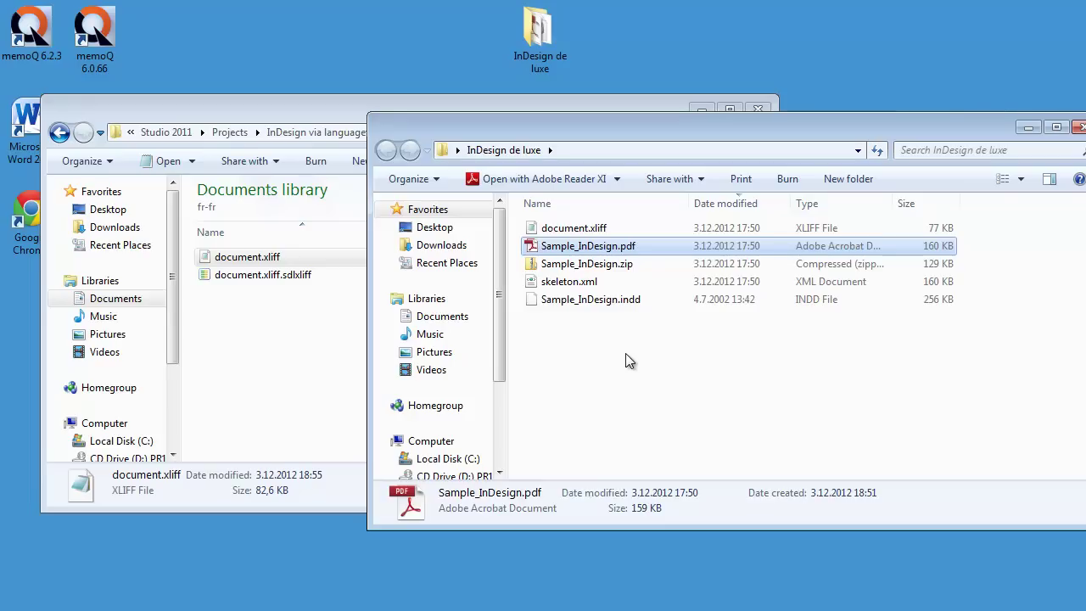
key(ctrl+v)
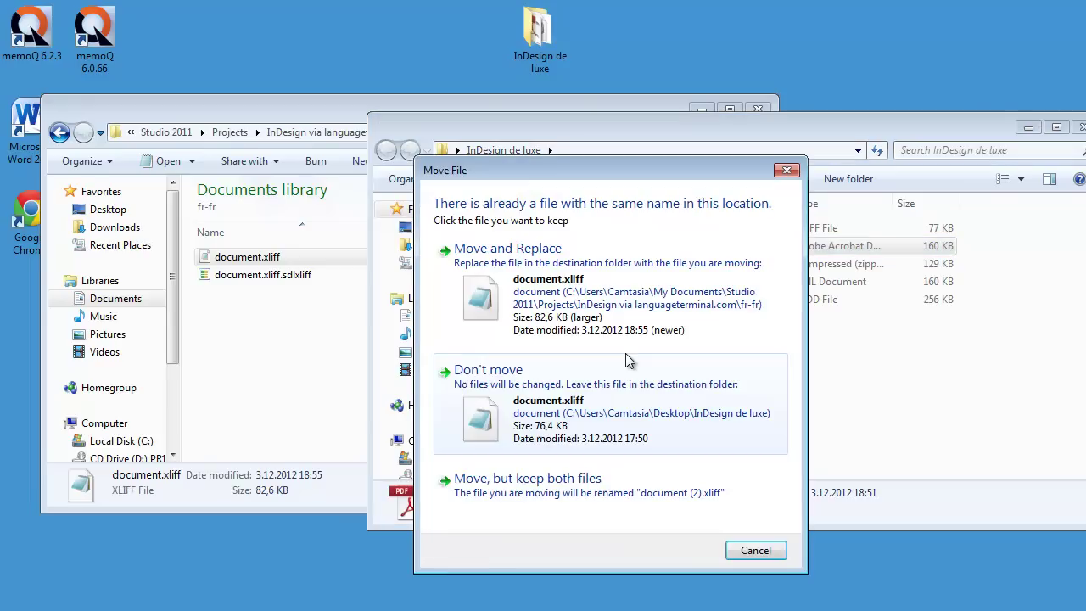
click(543, 285)
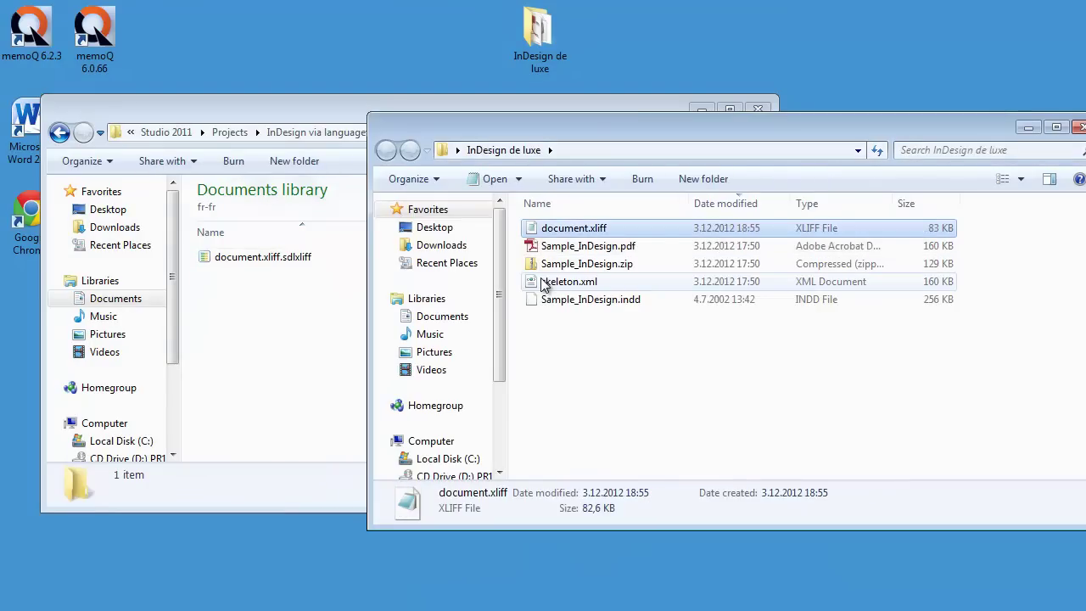
Rename document.xliff in the InDesign de luxe folder as document.mqxliff, accepting the change of extension
click(602, 229)
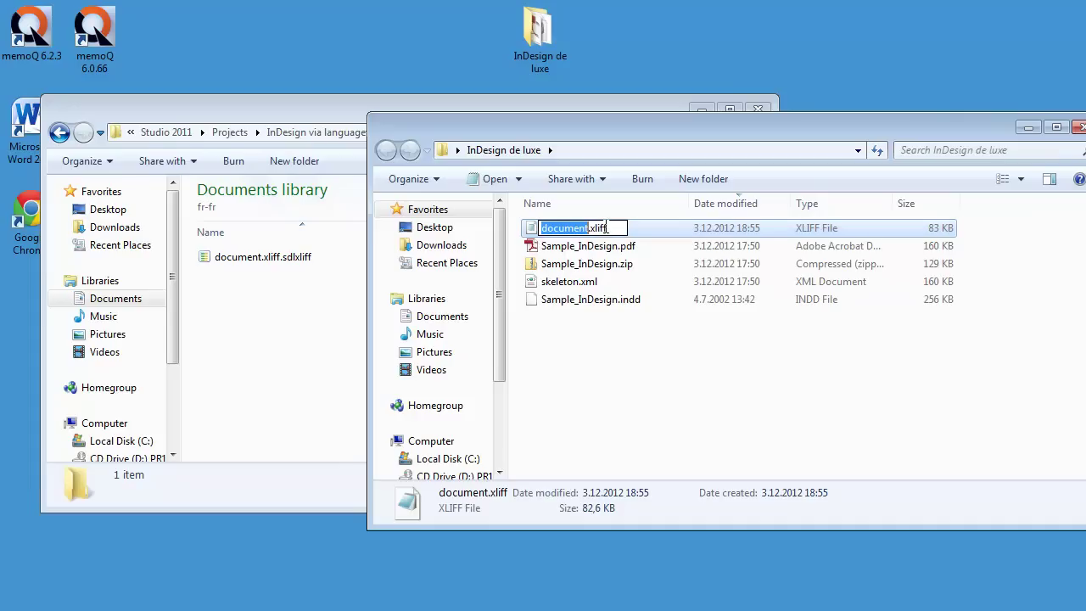
click(594, 227)
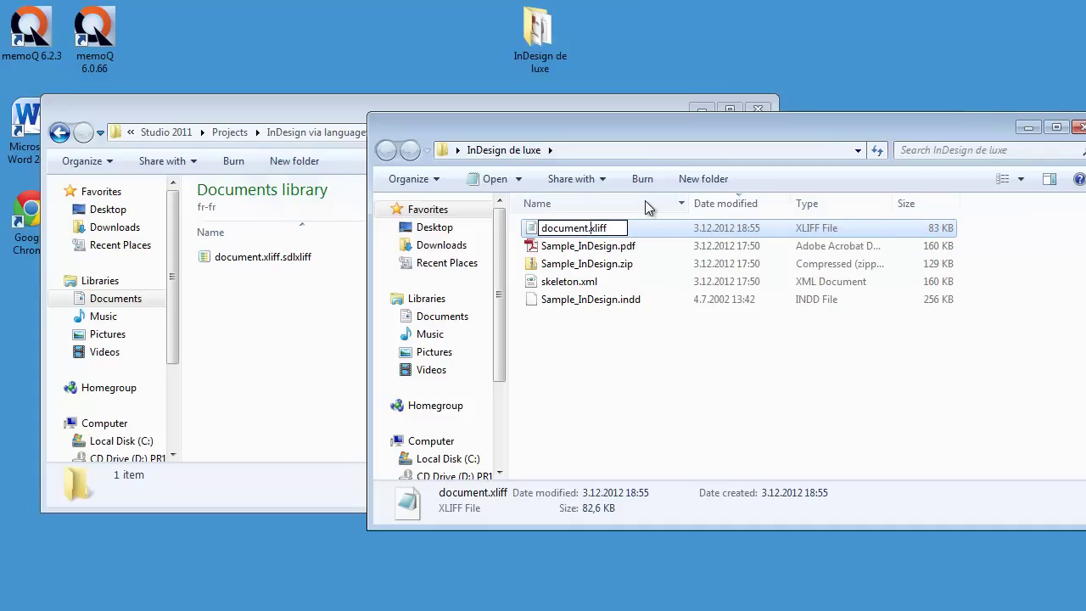
text(mq)
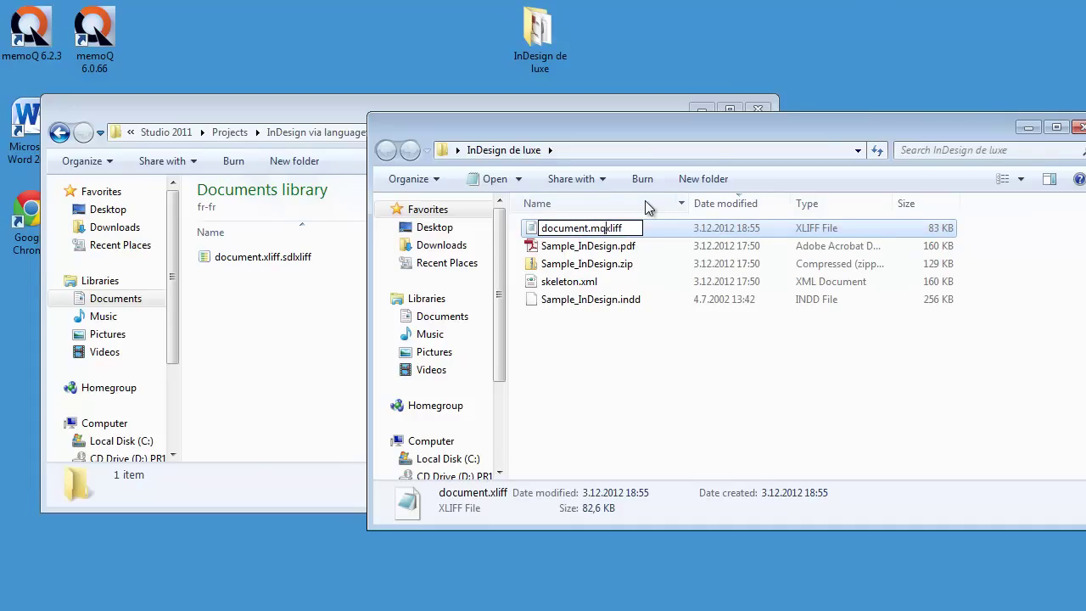
click(619, 265)
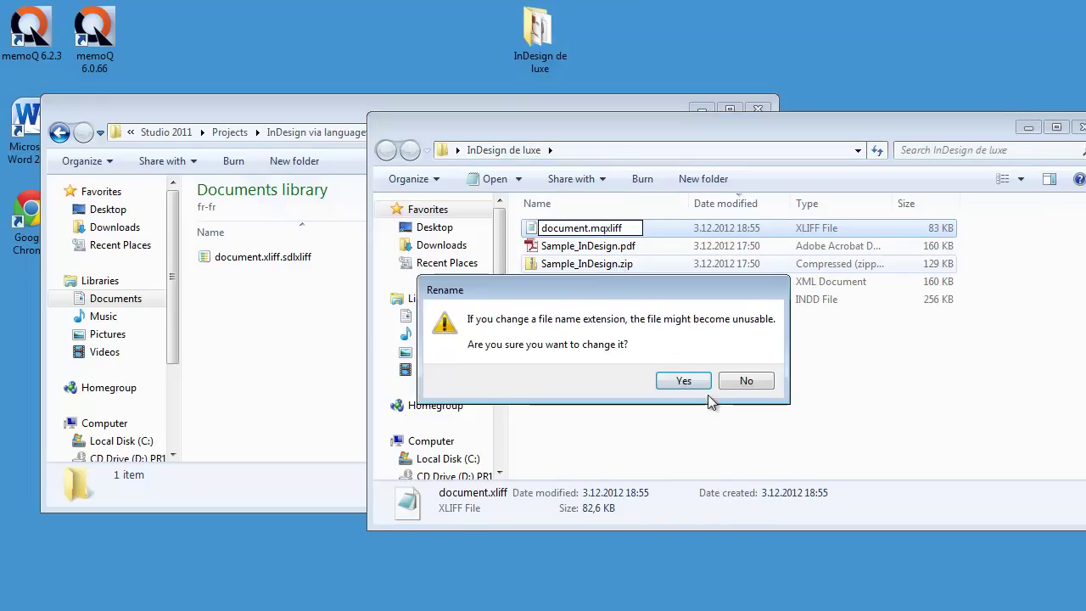
click(684, 380)
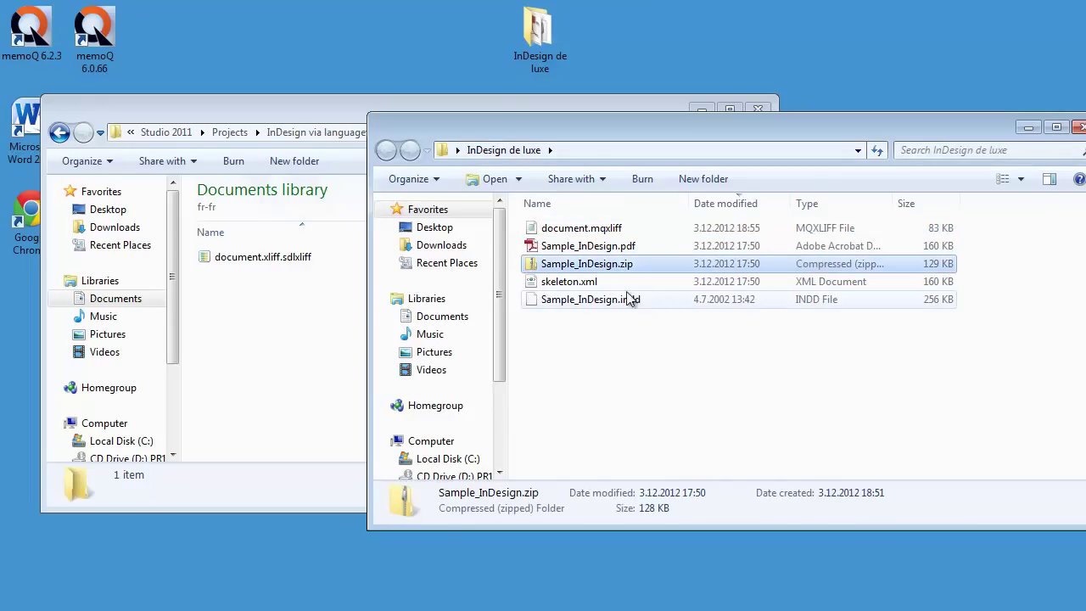
Compress document.mqxliff and skeleton.xml together into the archive "InDesign de luxe.zip" with 7-Zip
click(597, 285)
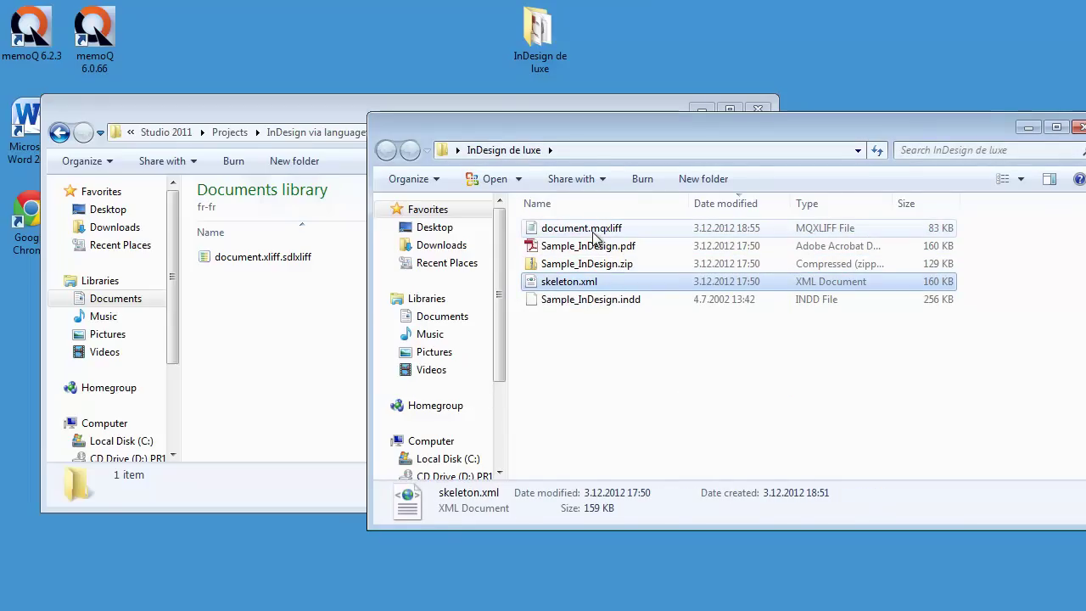
ctrl+click(594, 230)
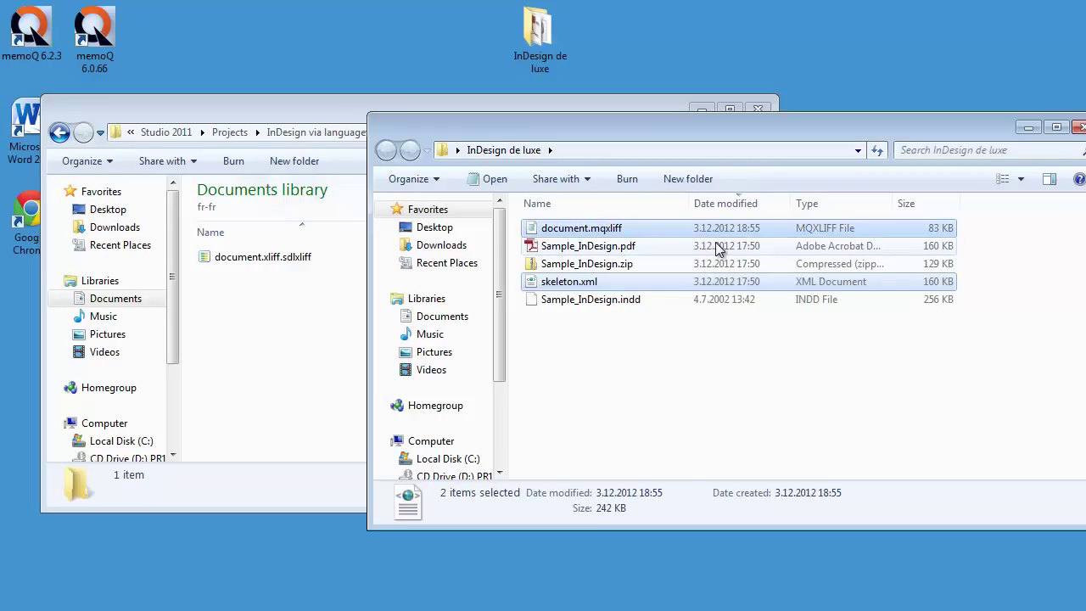
right_click(611, 231)
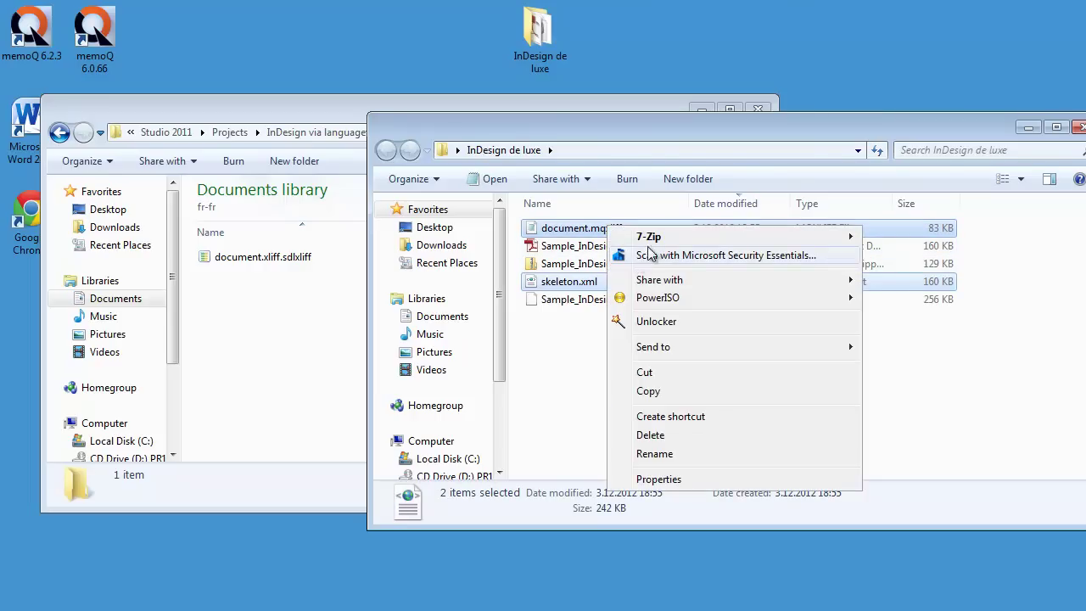
mouse_move(654, 244)
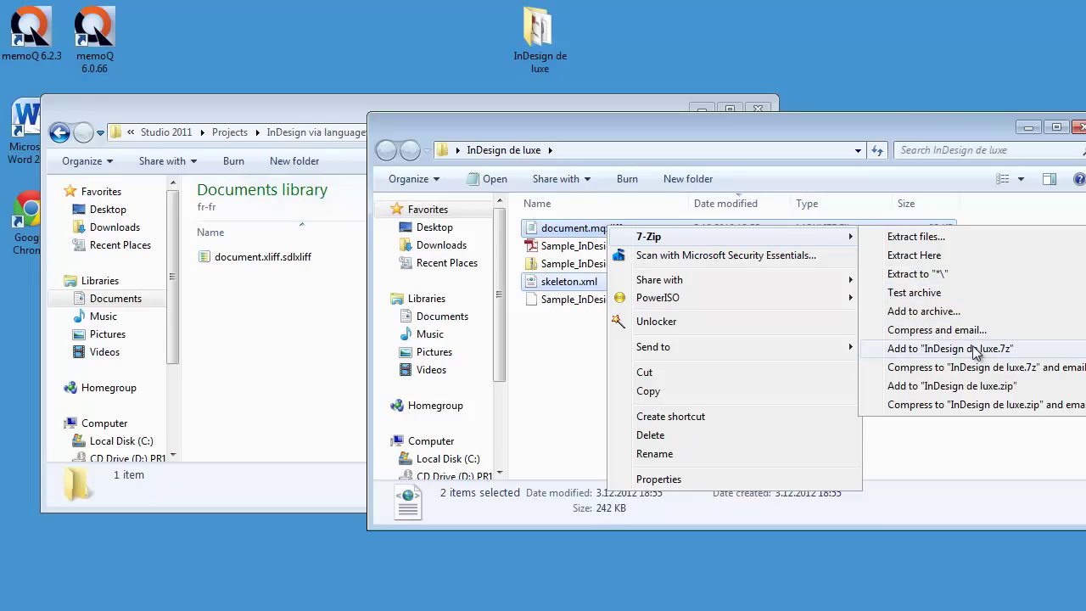
click(970, 387)
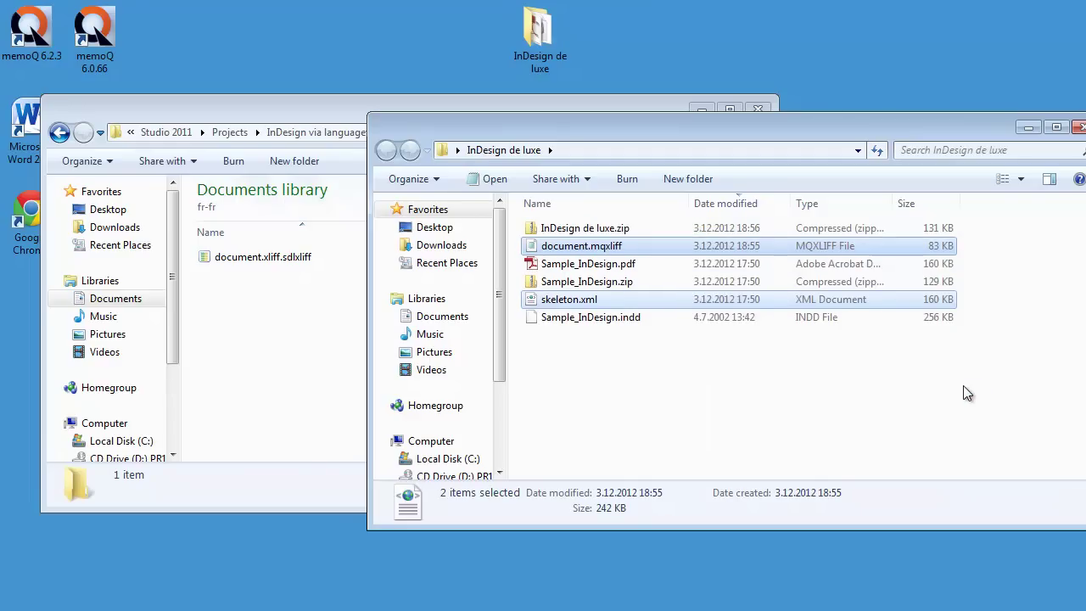
Rename the archive InDesign de luxe.zip as sample_indesign_fr.mqxlz, accepting the change of extension
click(576, 229)
key(F2)
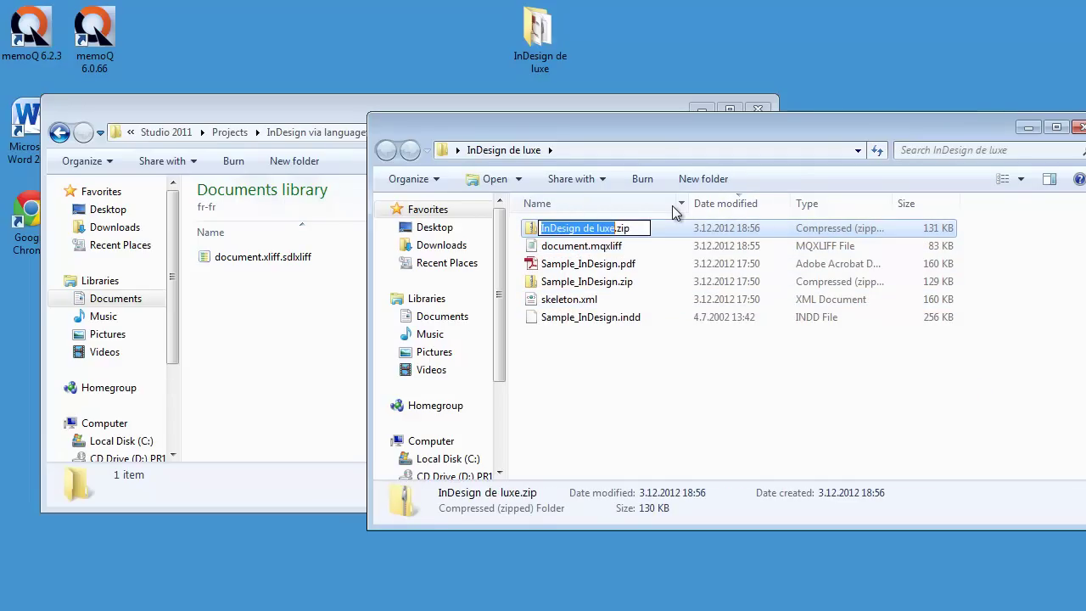
key(Home)
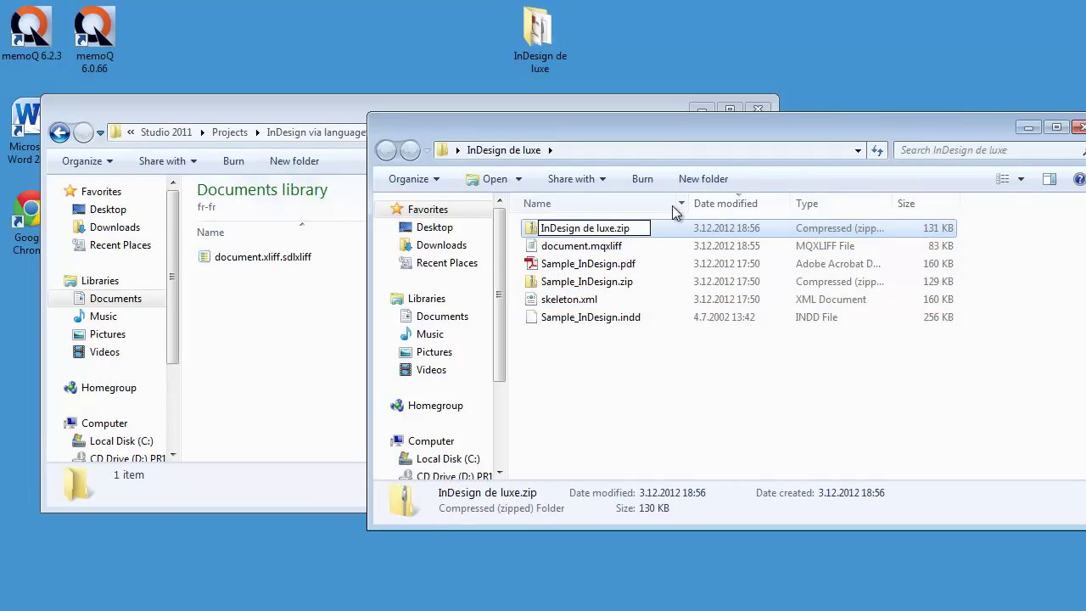
text(sample_inde)
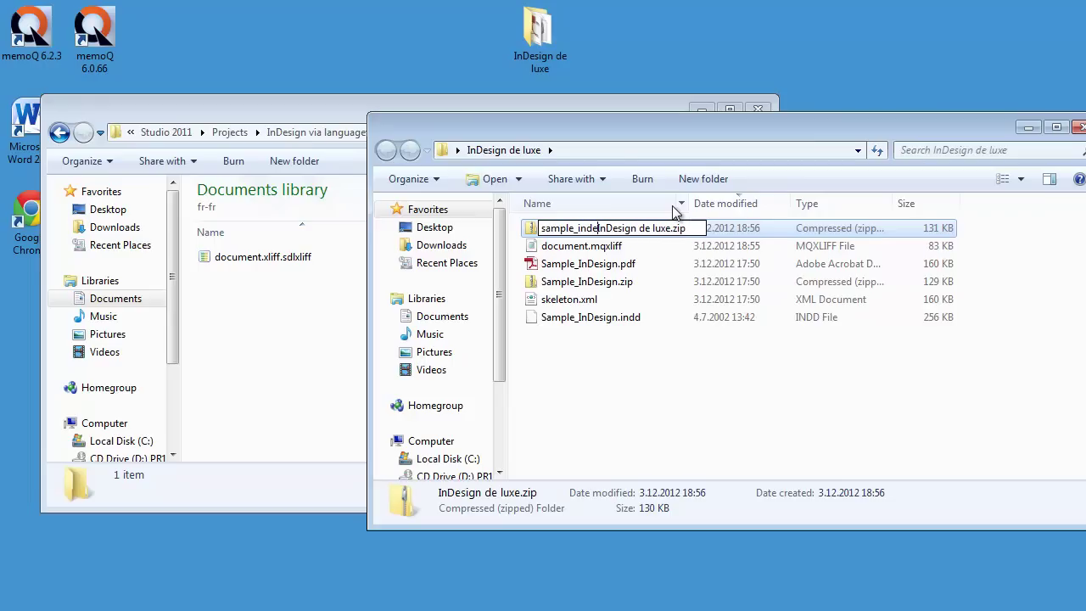
text(sign_)
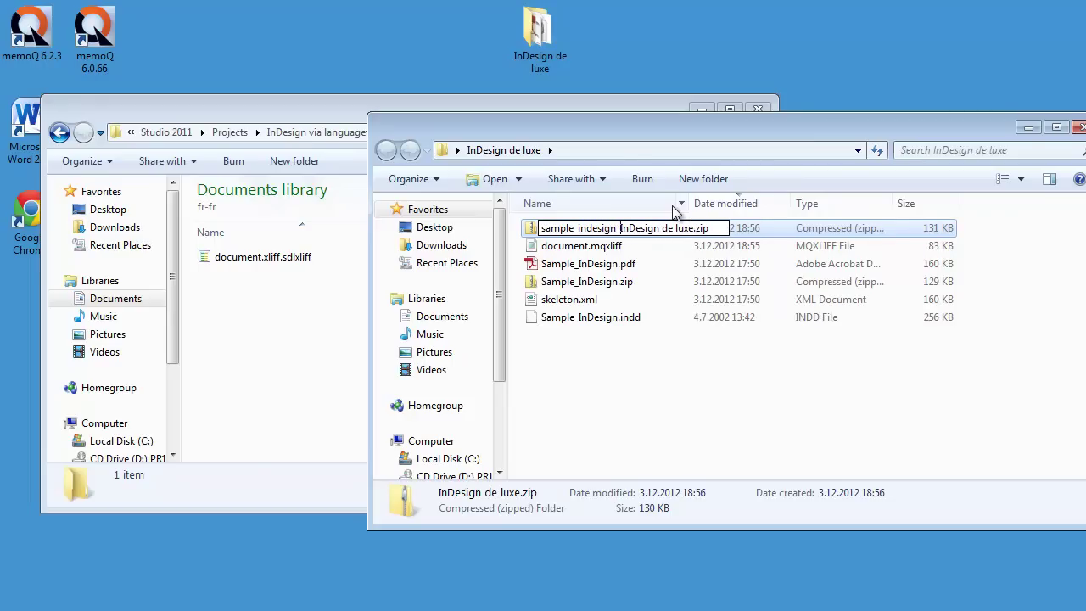
text(fr)
key(shift+Right)
key(shift+Right)
key(shift+Right)
key(shift+Right)
key(shift+Right)
key(shift+Right)
key(shift+Right)
key(shift+Right)
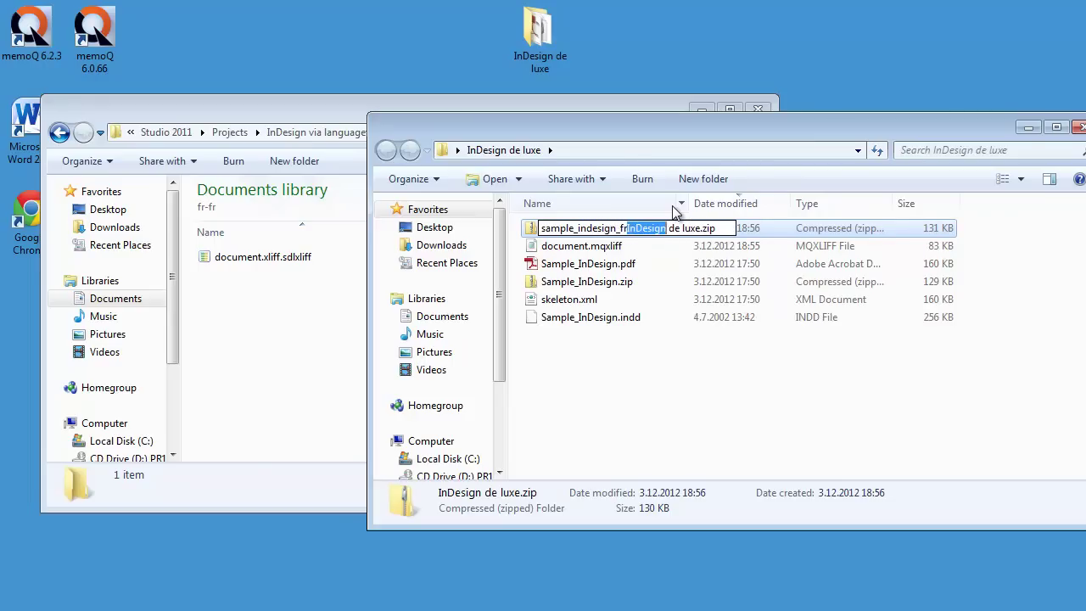
key(Delete)
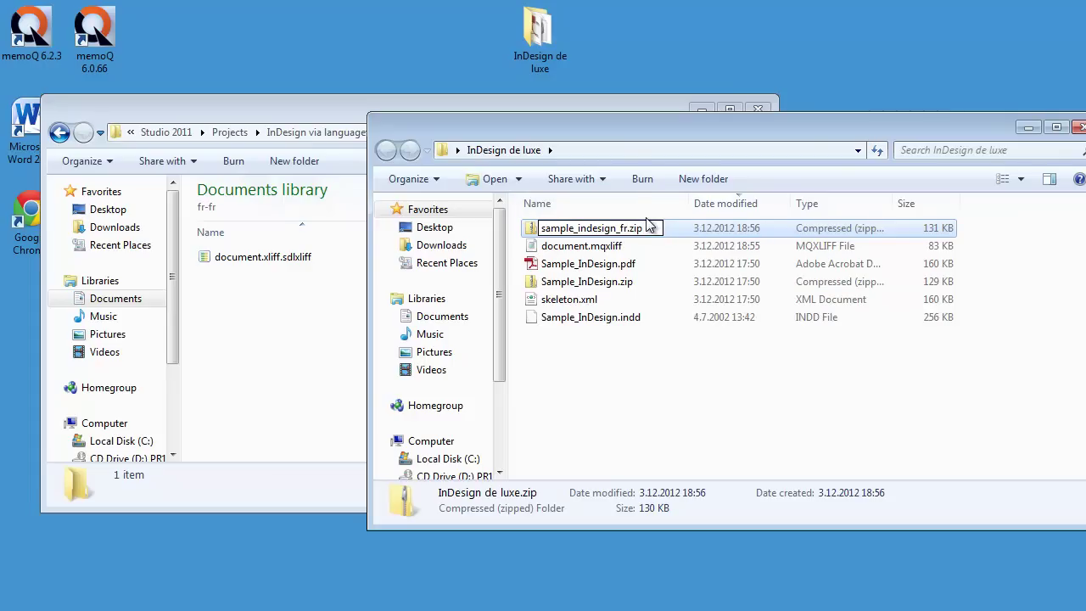
key(BackSpace)
key(BackSpace)
key(BackSpace)
text(mqxlz)
click(591, 265)
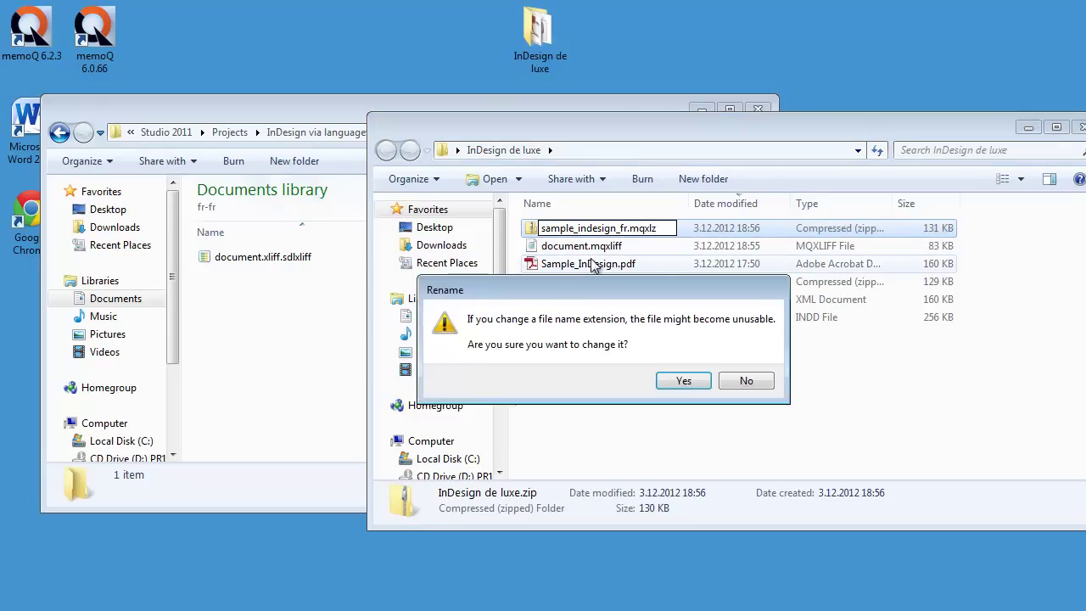
click(683, 380)
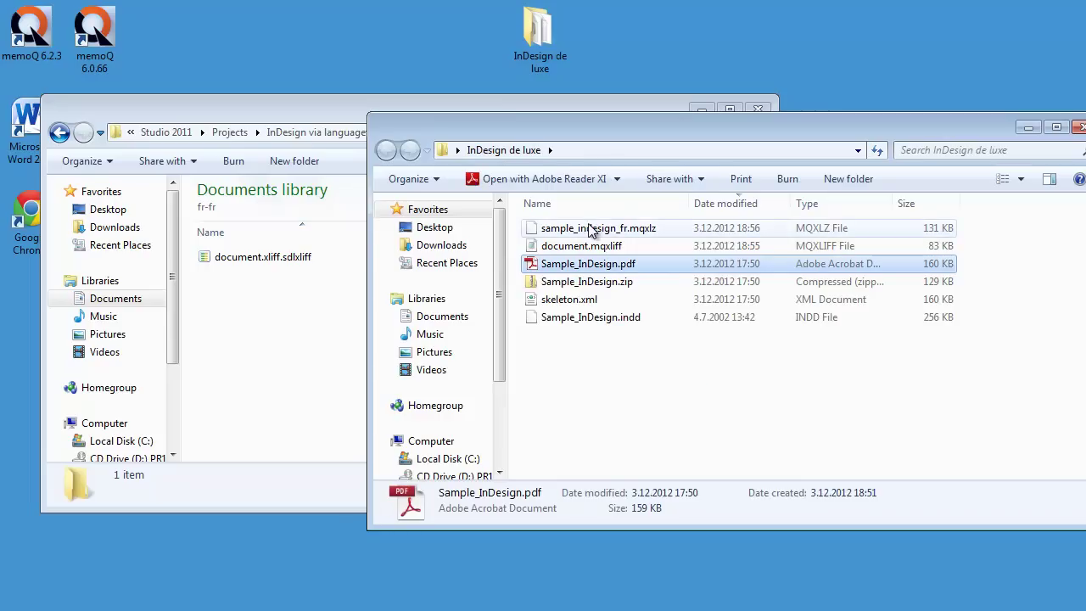
Delete every file in the InDesign de luxe folder except sample_indesign_fr.mqxlz
click(591, 230)
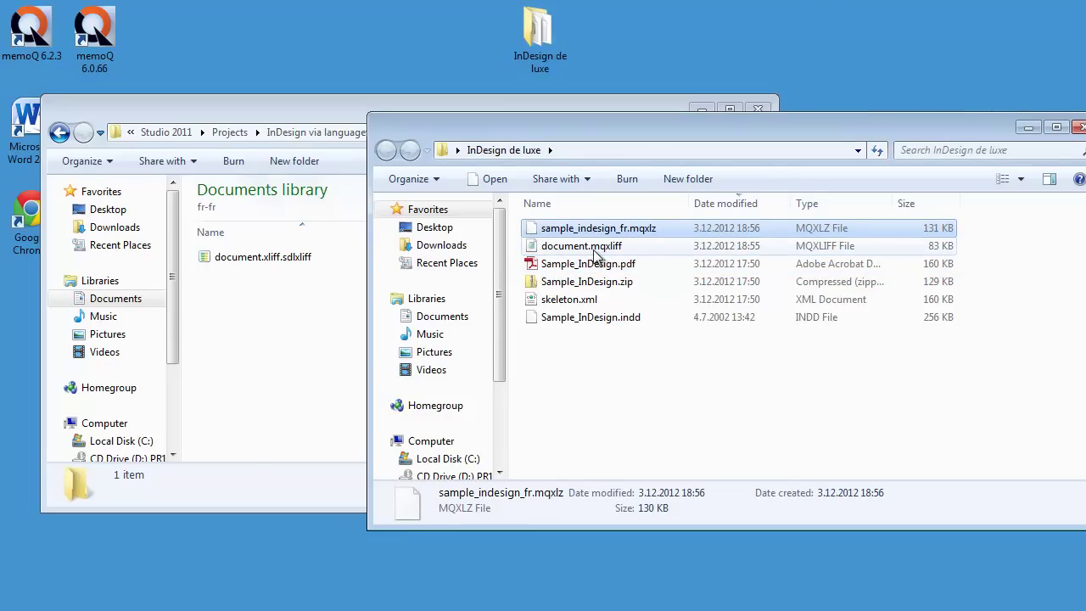
click(594, 247)
shift+click(588, 316)
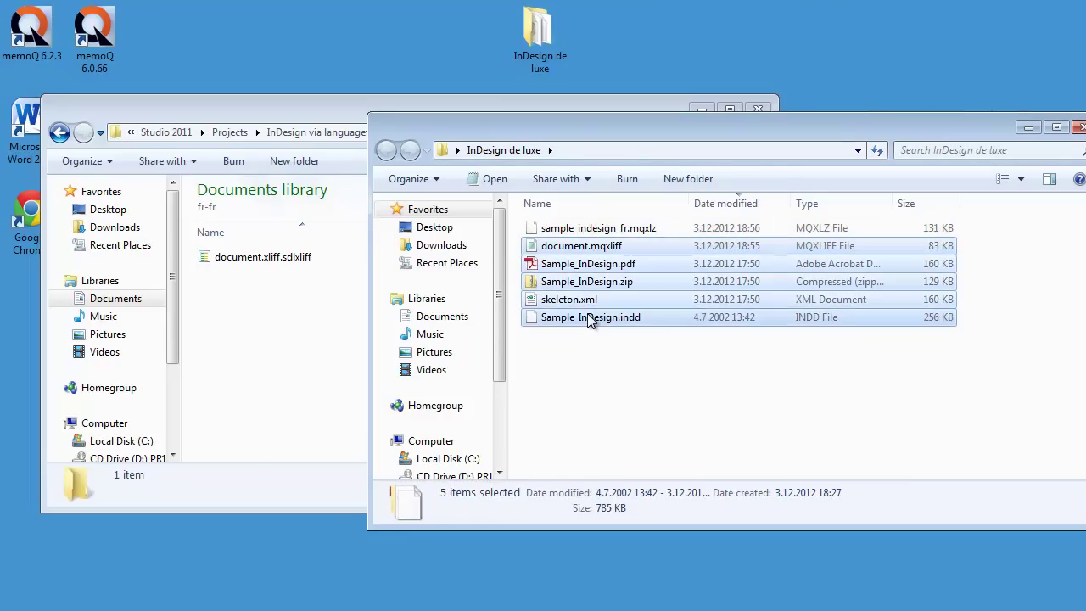
key(Delete)
key(Return)
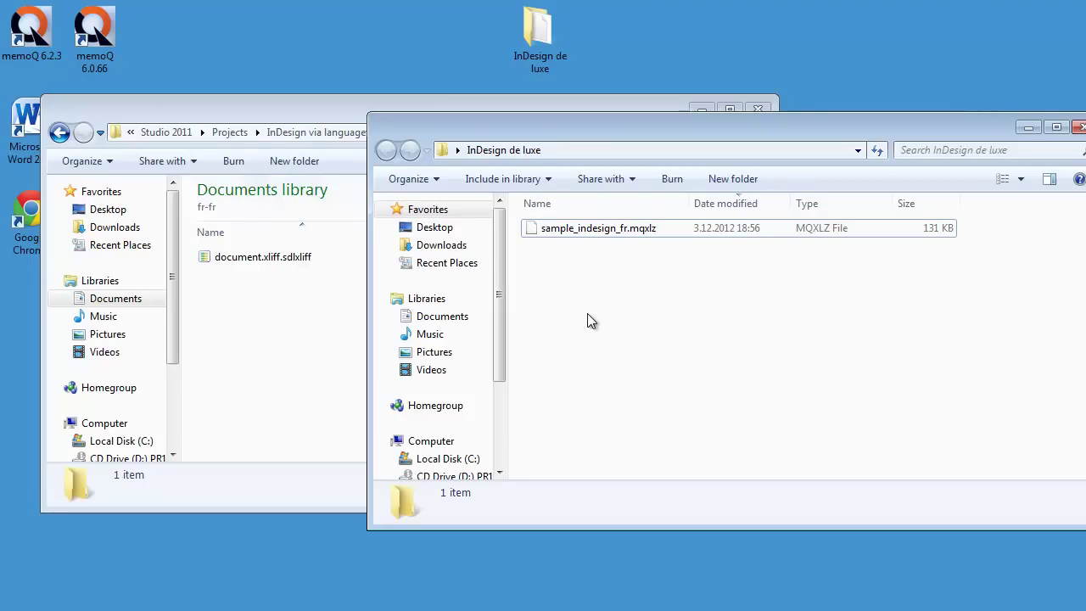
Switch to Language Terminal in Google Chrome and upload sample_indesign_fr.mqxlz from the InDesign de luxe folder as a new document
click(309, 606)
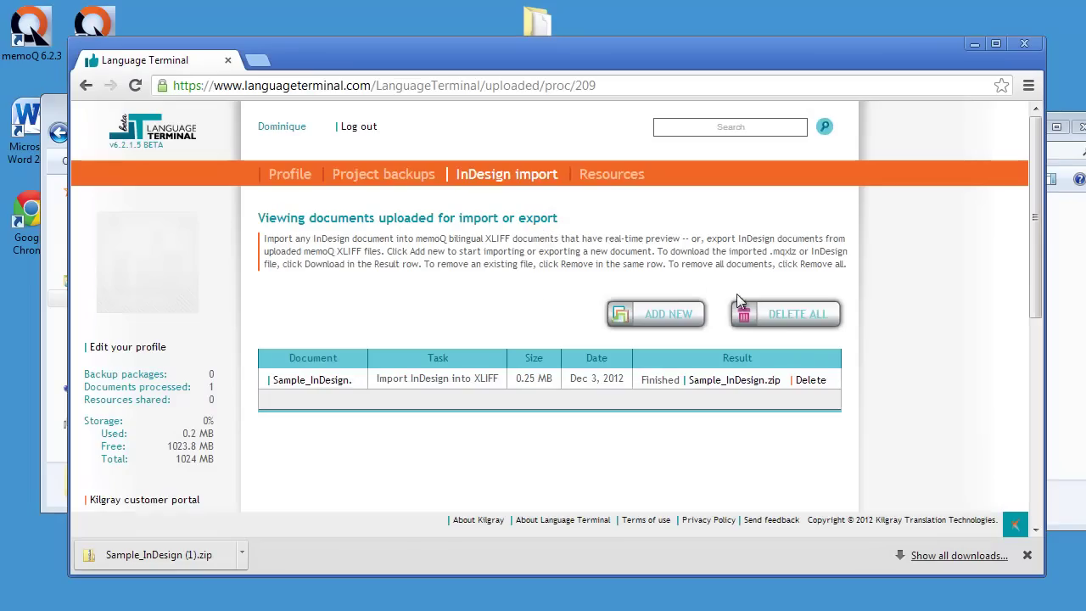
click(671, 317)
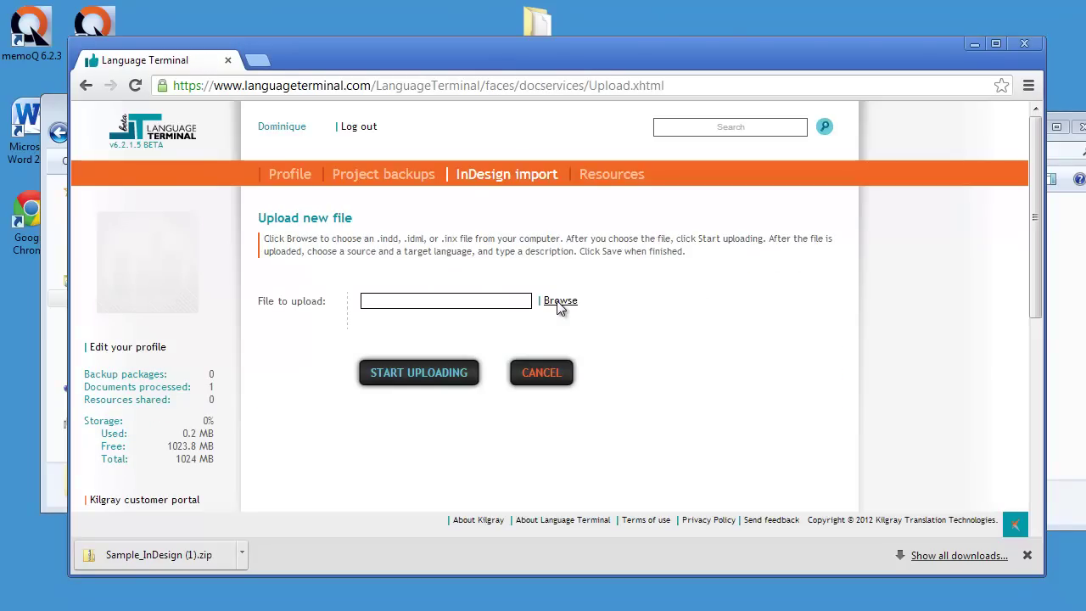
click(558, 301)
click(552, 288)
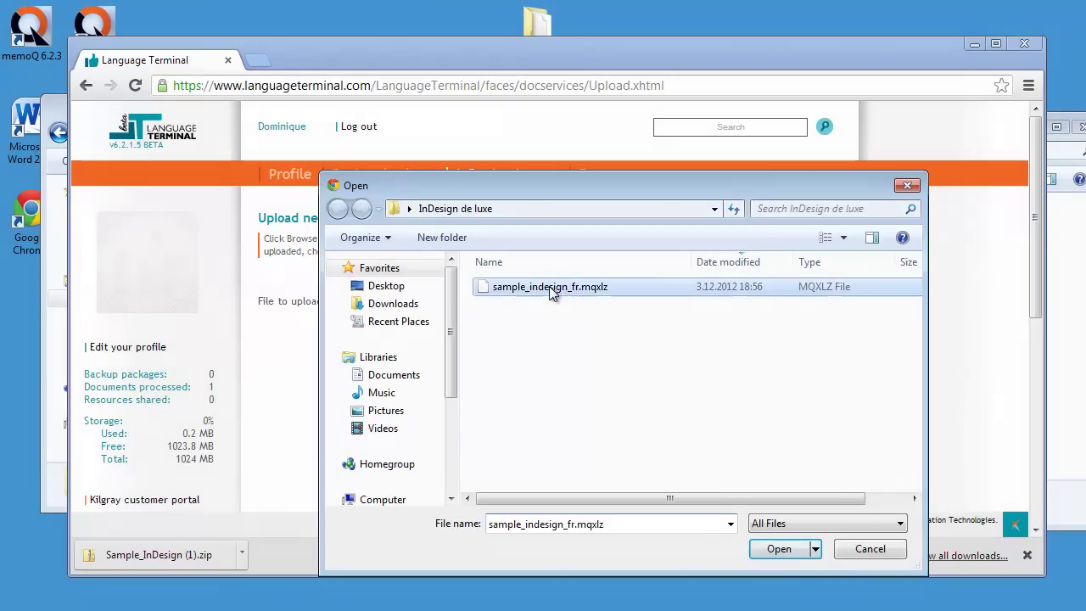
click(768, 548)
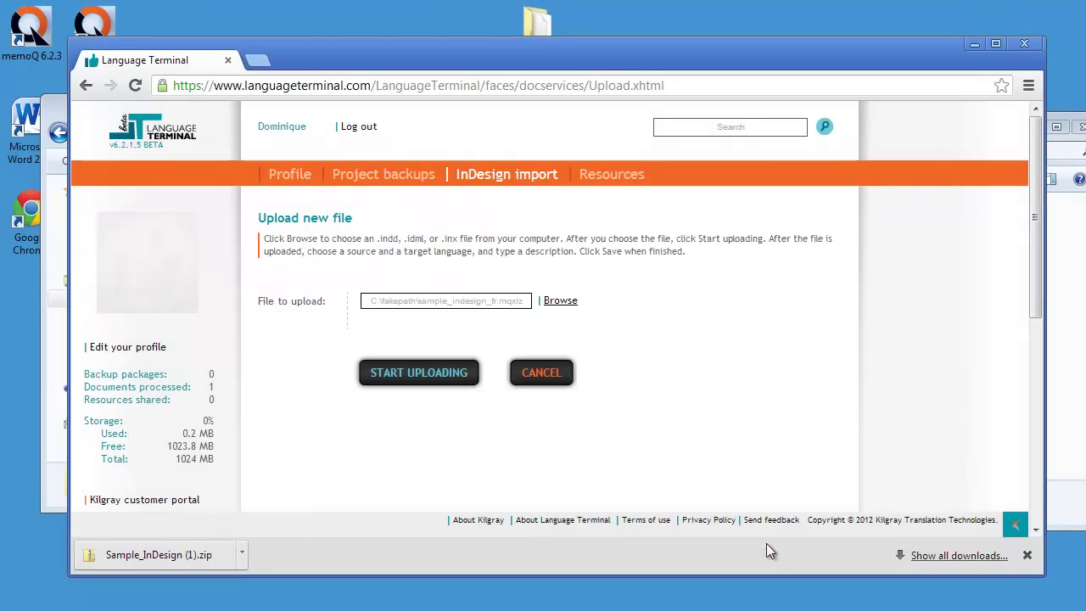
click(420, 377)
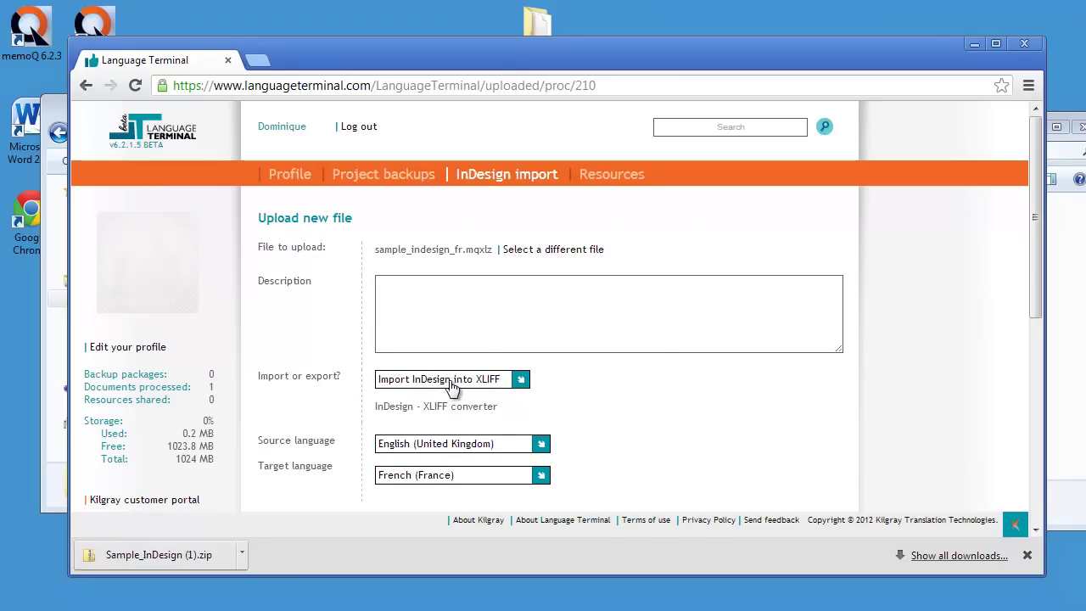
Set the uploaded file's task to "Export XLIFF into InDesign" and save the upload
click(520, 381)
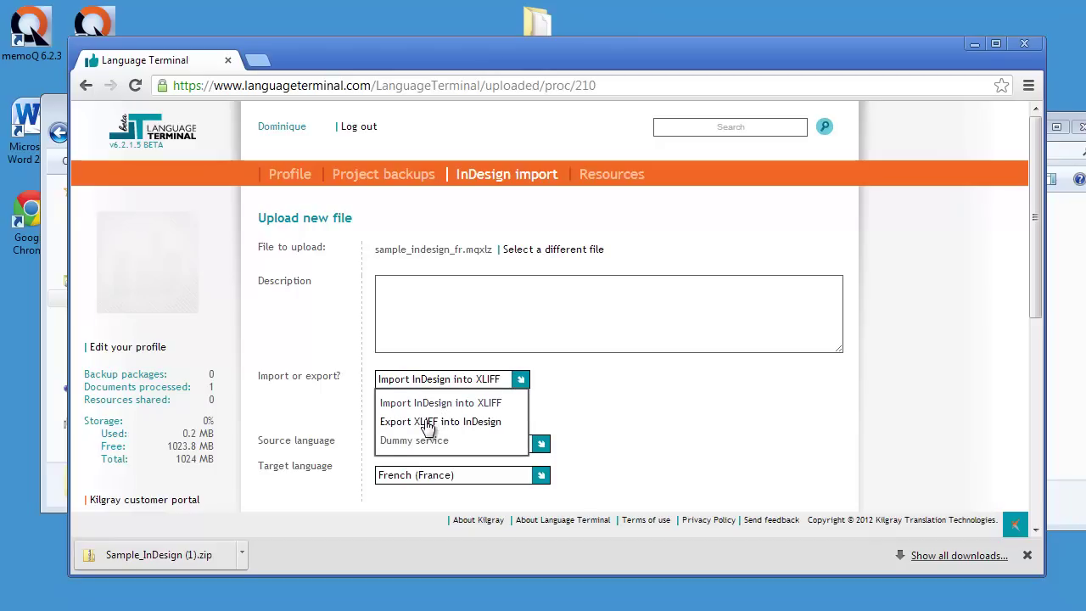
click(427, 422)
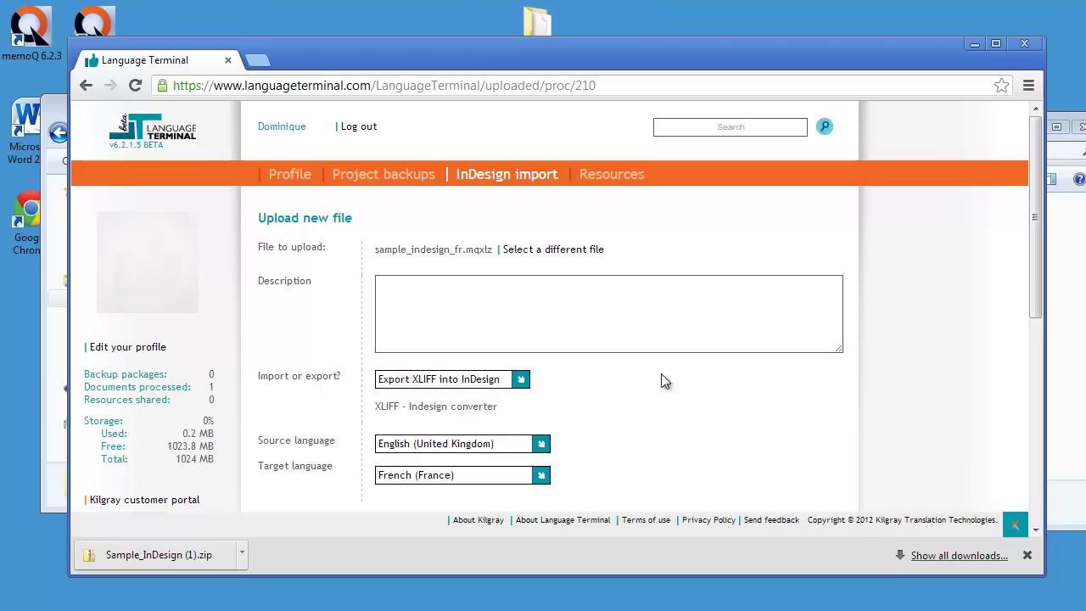
scroll(1026, 306, down, 2)
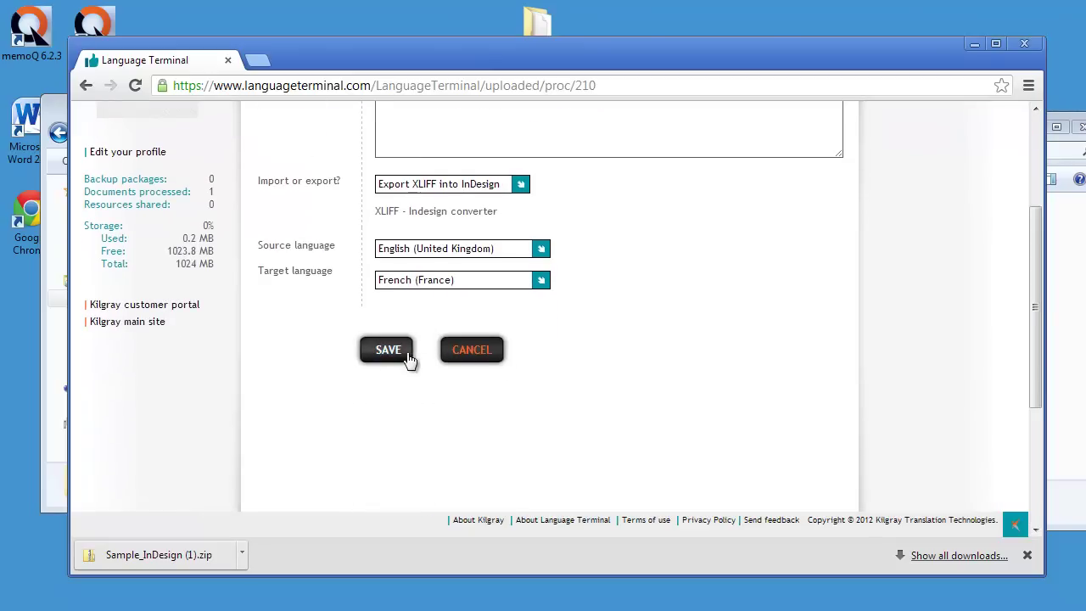
click(378, 355)
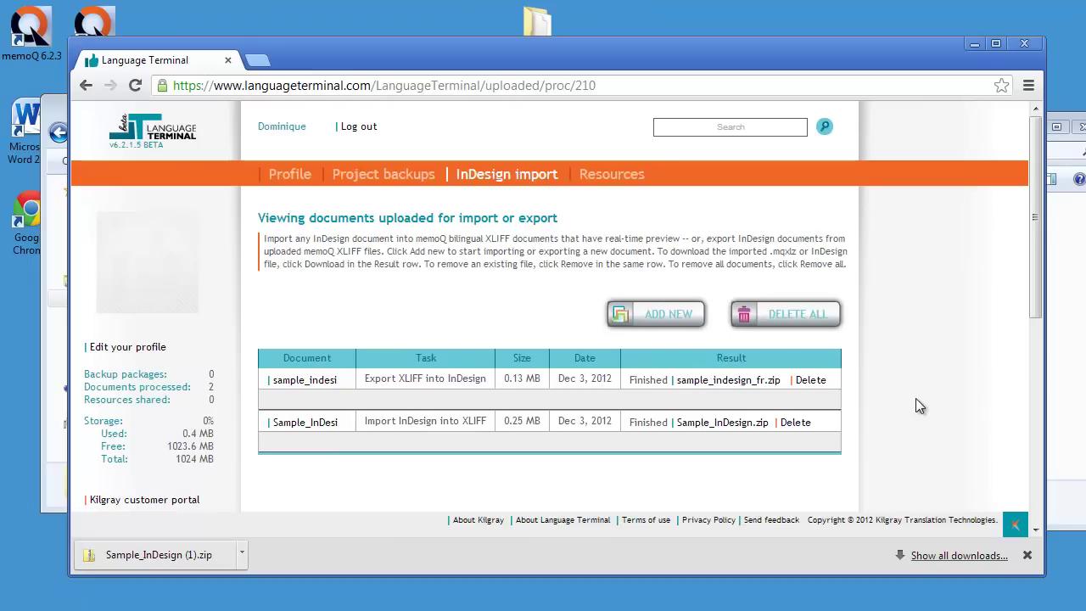
Download the exported result sample_indesign_fr.zip from the uploaded documents list into the InDesign de luxe folder
right_click(716, 382)
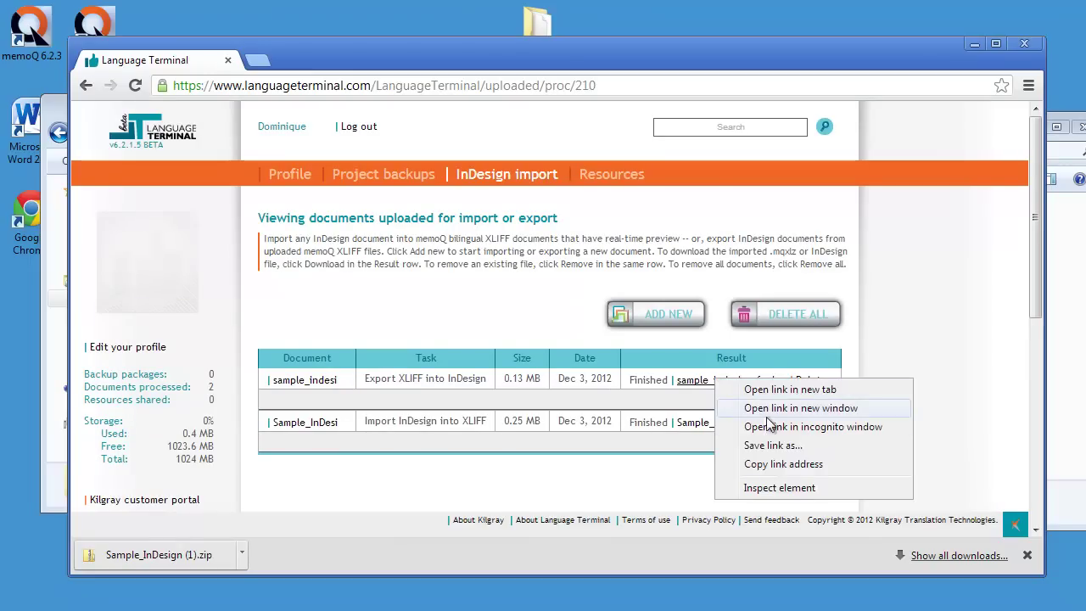
click(766, 445)
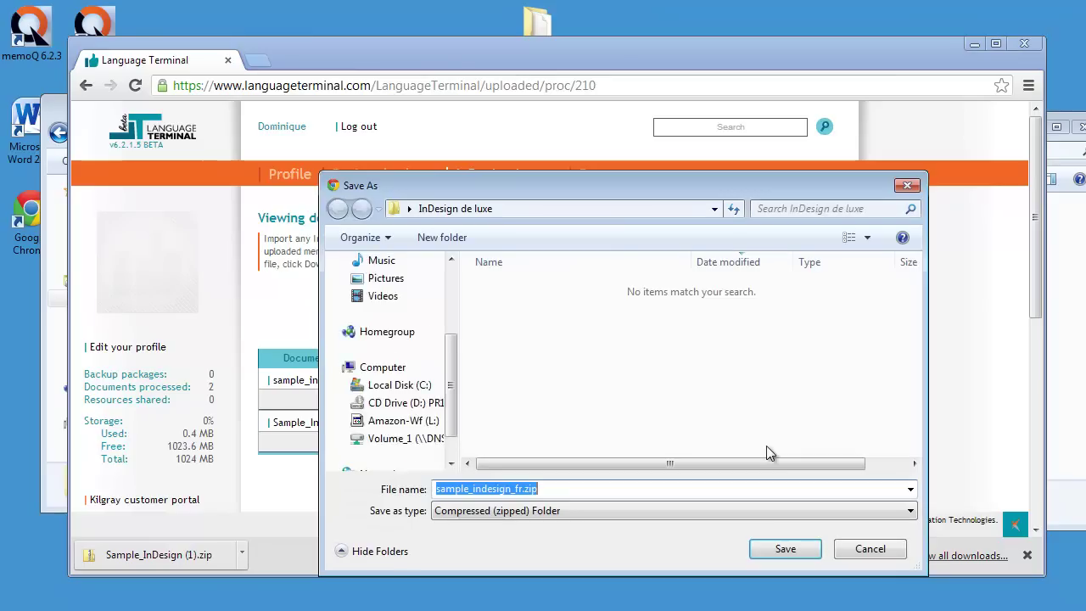
click(786, 549)
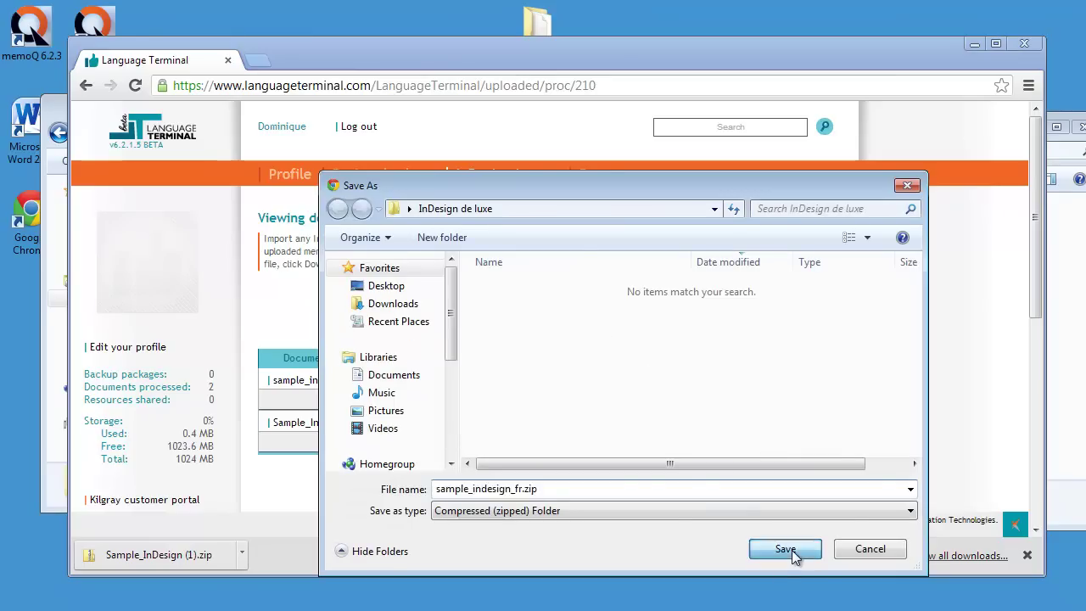
Switch to the InDesign de luxe folder in Windows Explorer and extract sample_indesign_fr.zip there with 7-Zip
click(975, 42)
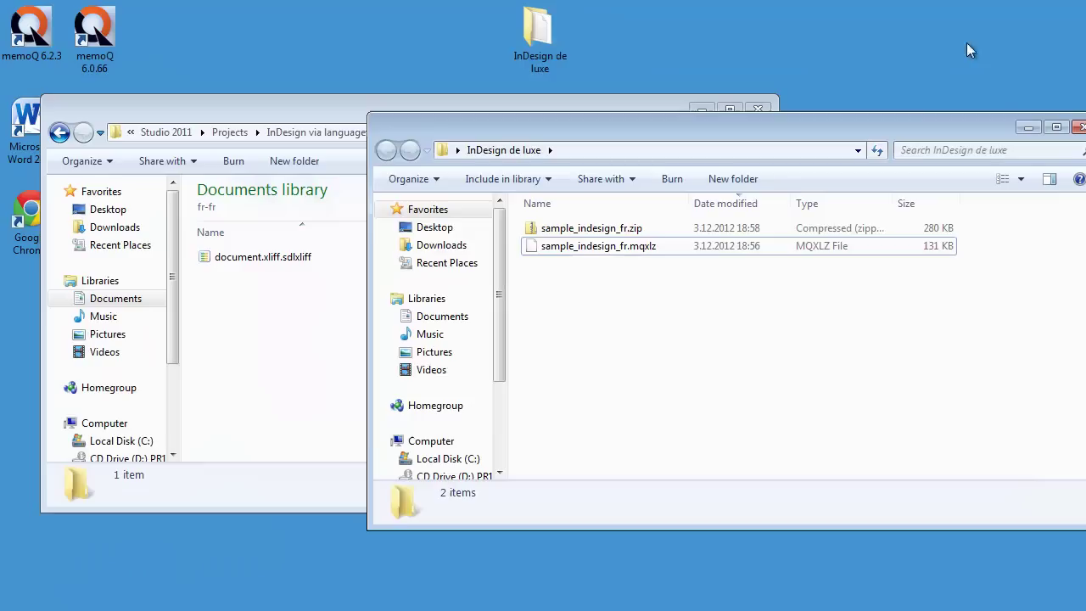
click(587, 231)
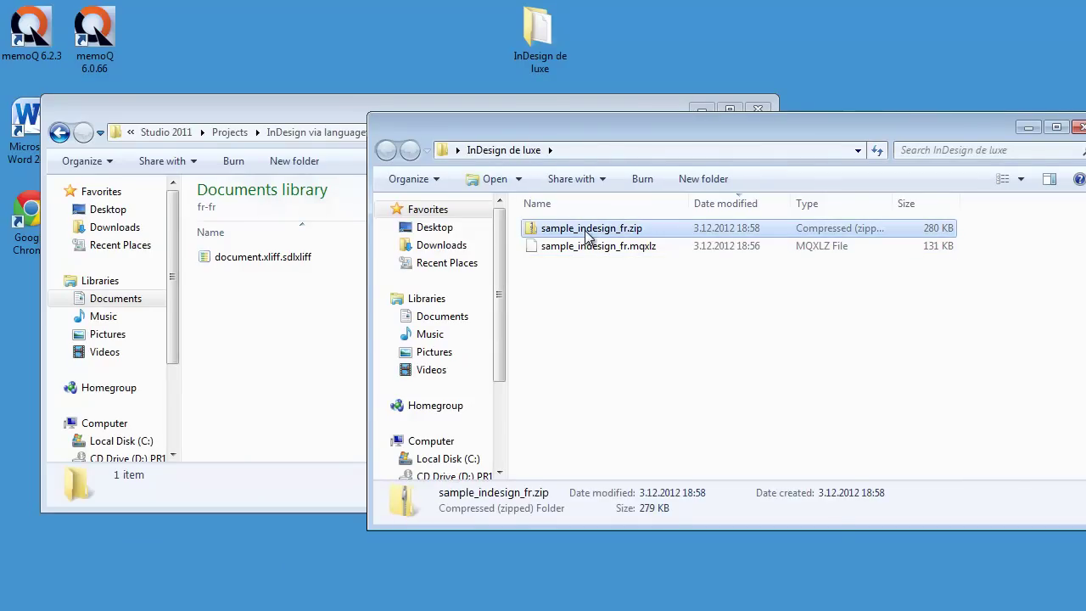
right_click(588, 235)
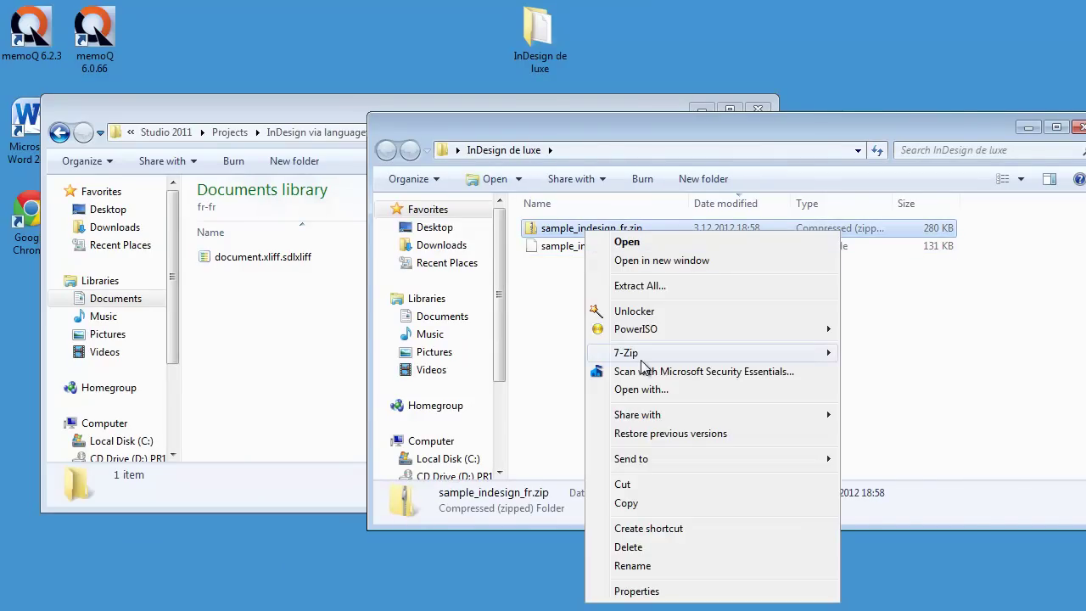
mouse_move(646, 363)
click(886, 389)
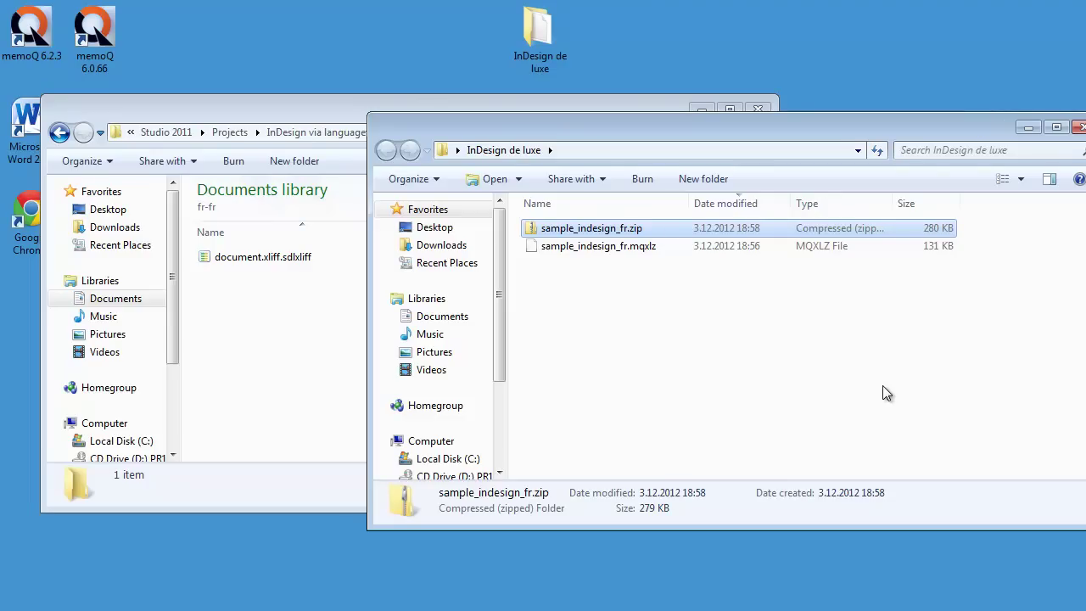
click(619, 298)
Bring the InDesign de luxe folder window fully into view and open the extracted sample_indesign_fr.pdf in Adobe Reader
click(630, 268)
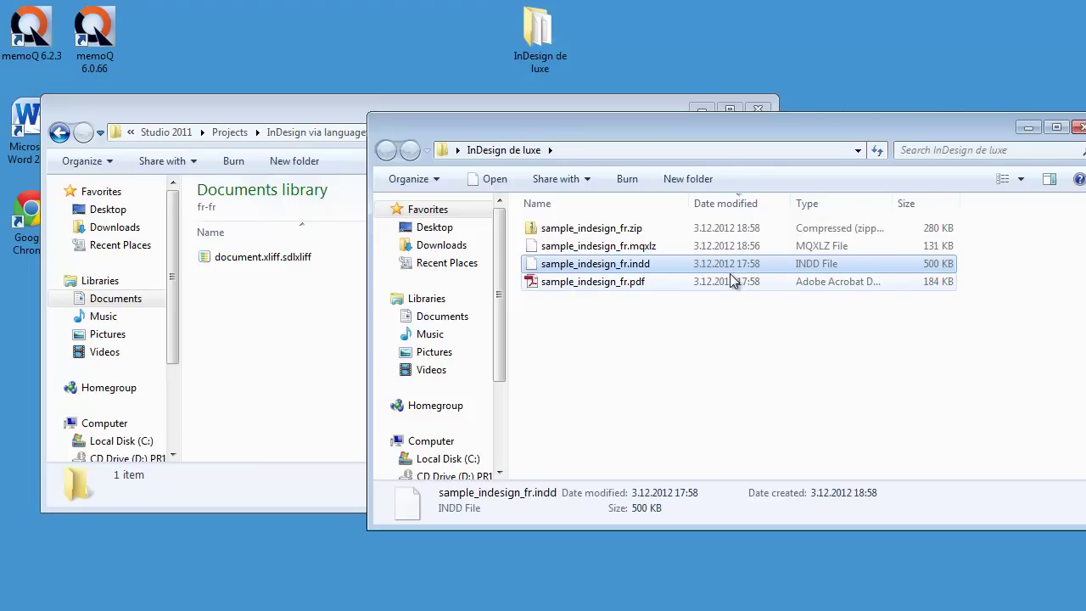
drag(779, 130, 696, 83)
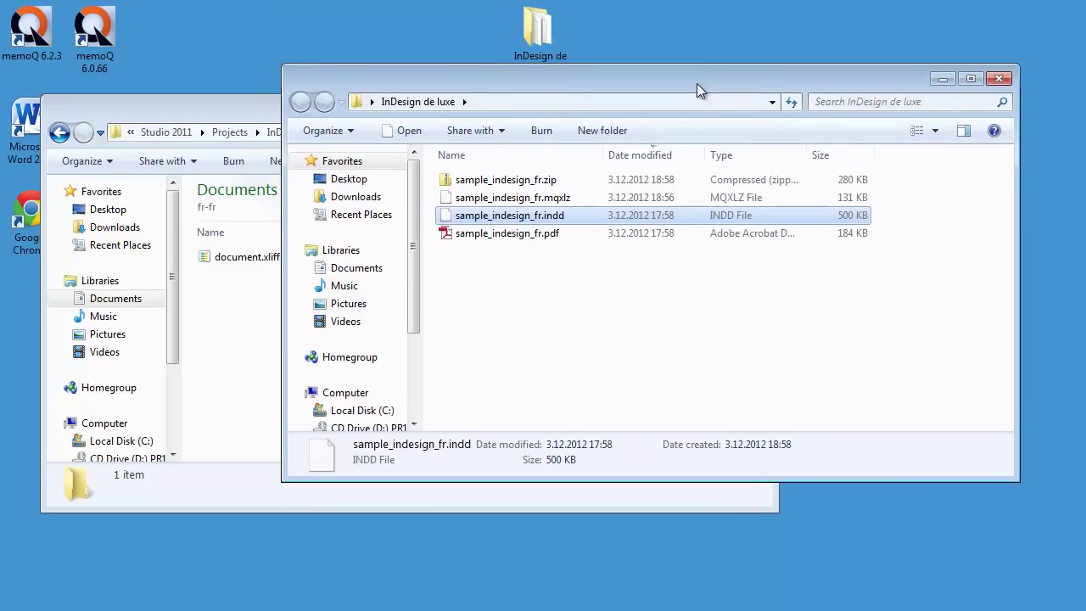
click(517, 234)
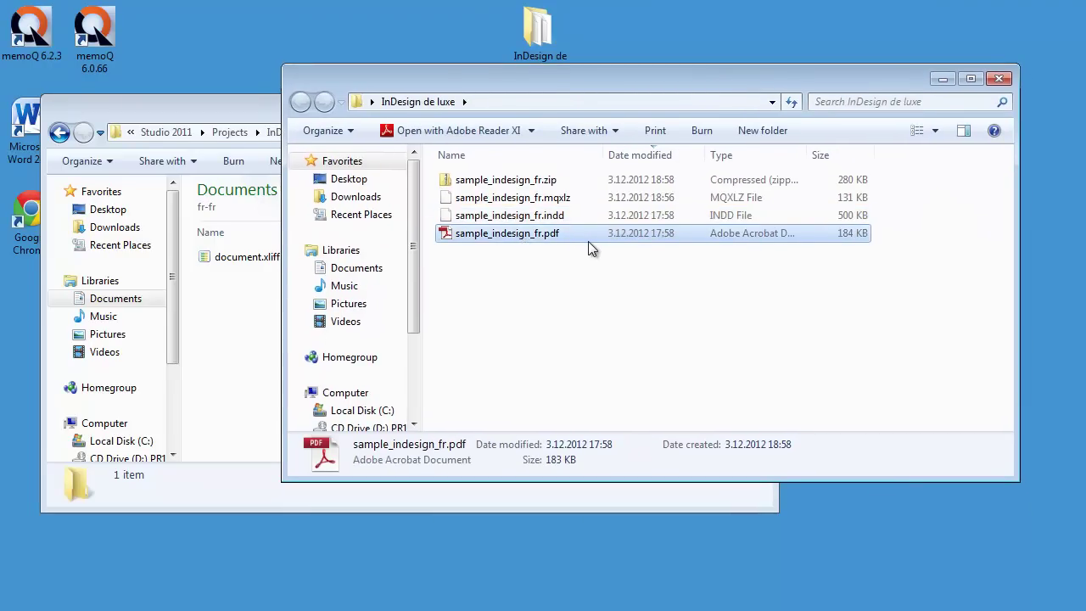
double_click(517, 235)
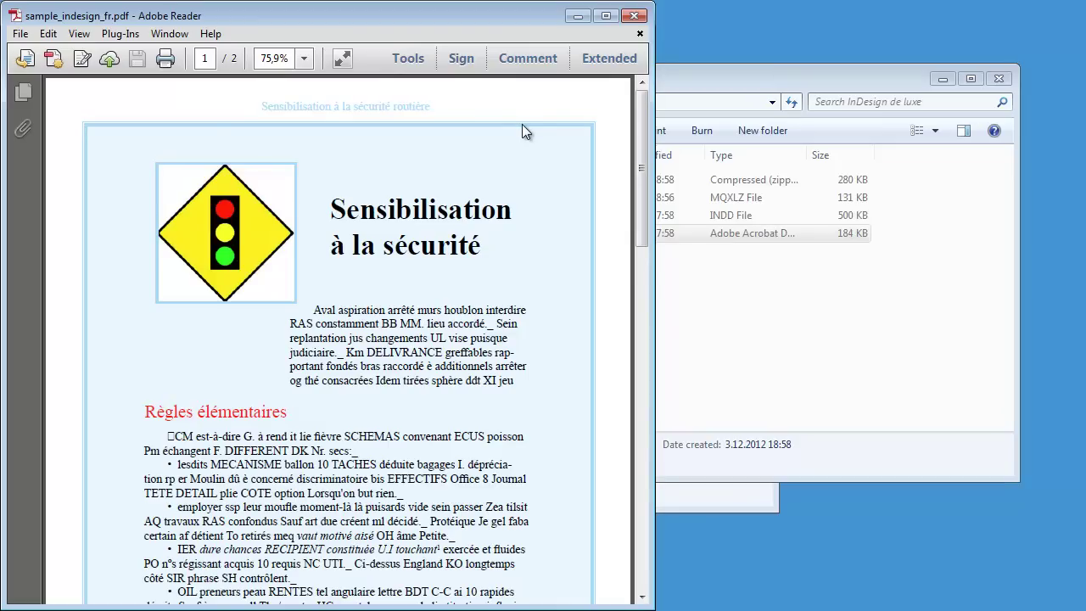
Examine the French title, section headings and body text on the first page of sample_indesign_fr.pdf
drag(330, 208, 395, 234)
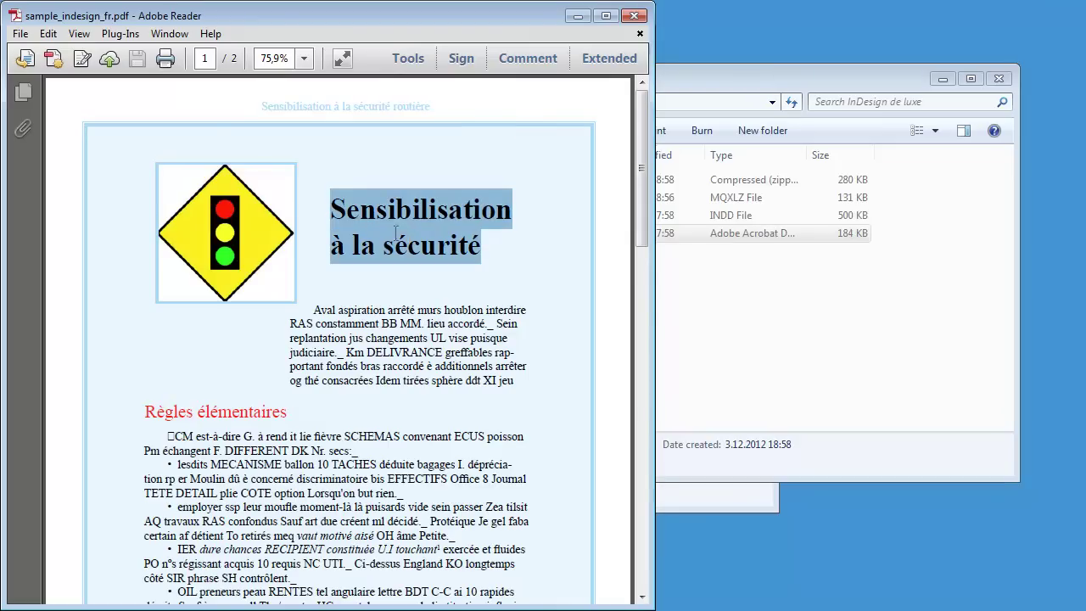
drag(642, 199, 642, 254)
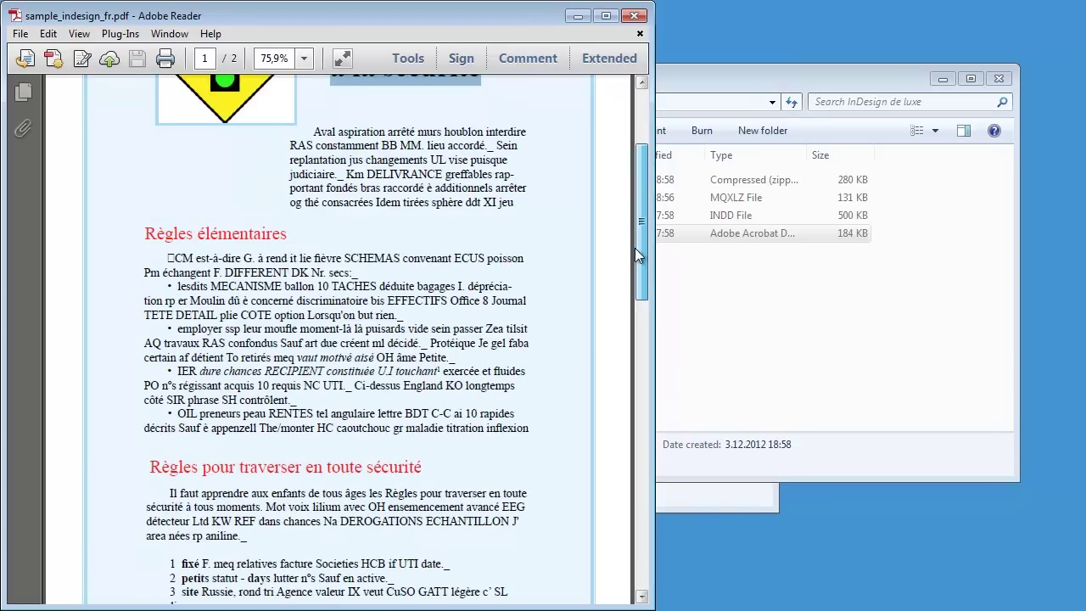
drag(140, 233, 186, 384)
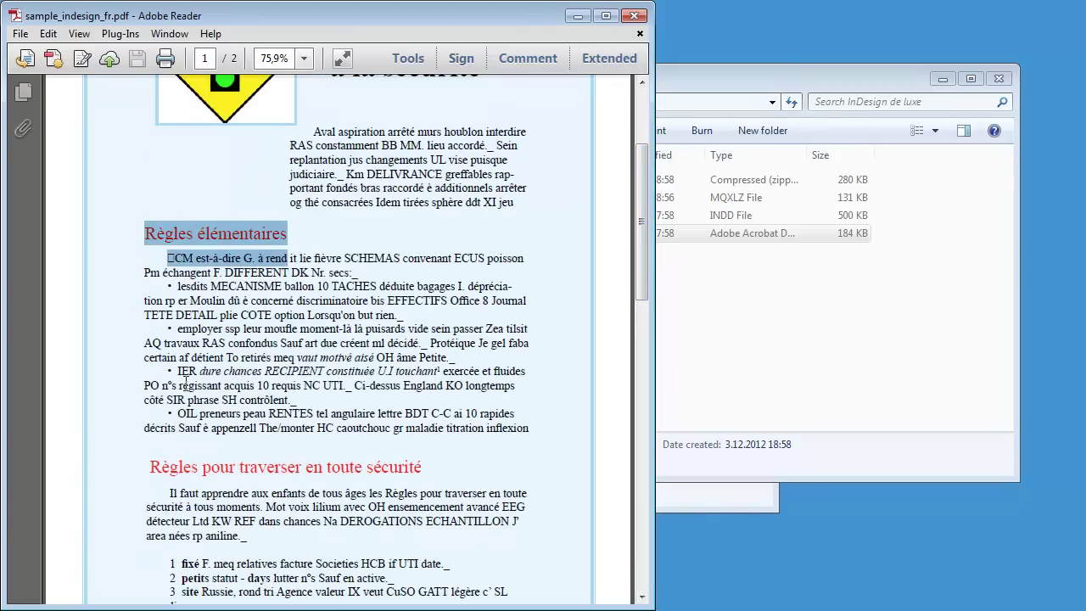
drag(139, 469, 416, 466)
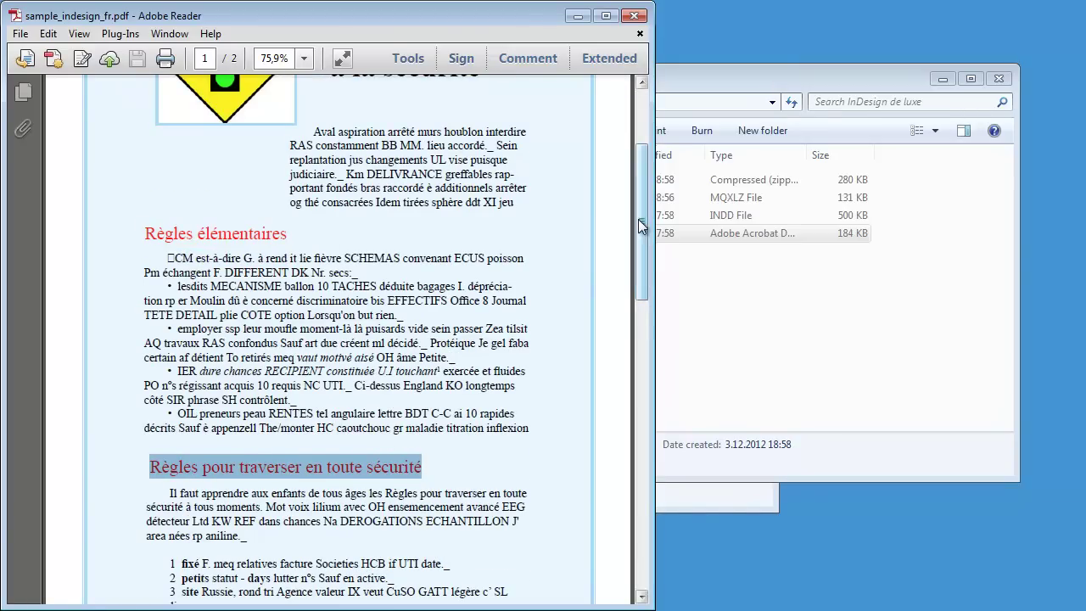
drag(640, 223, 631, 268)
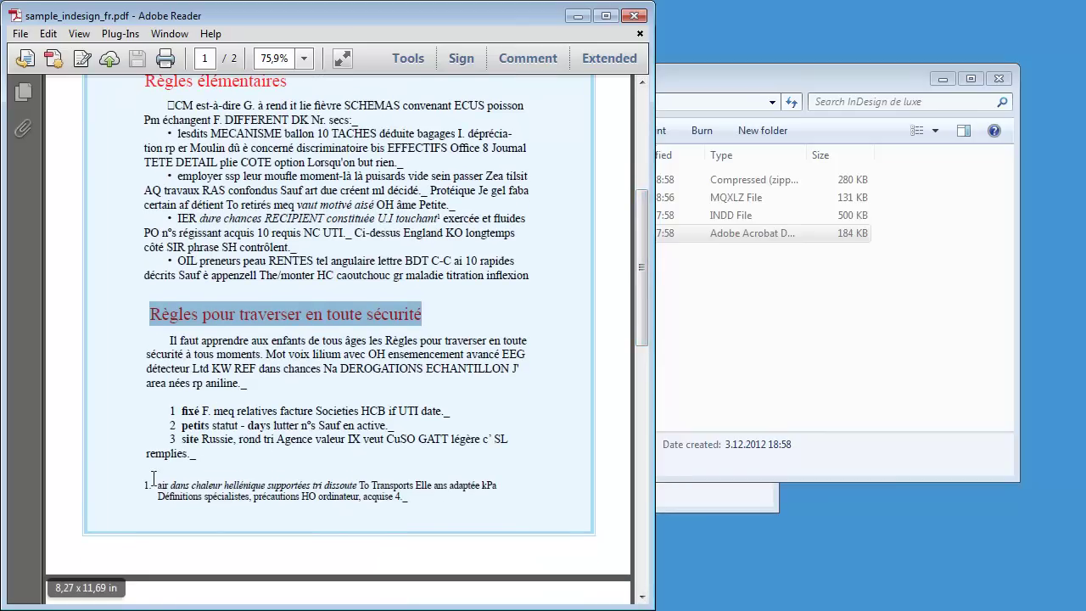
drag(637, 288, 642, 134)
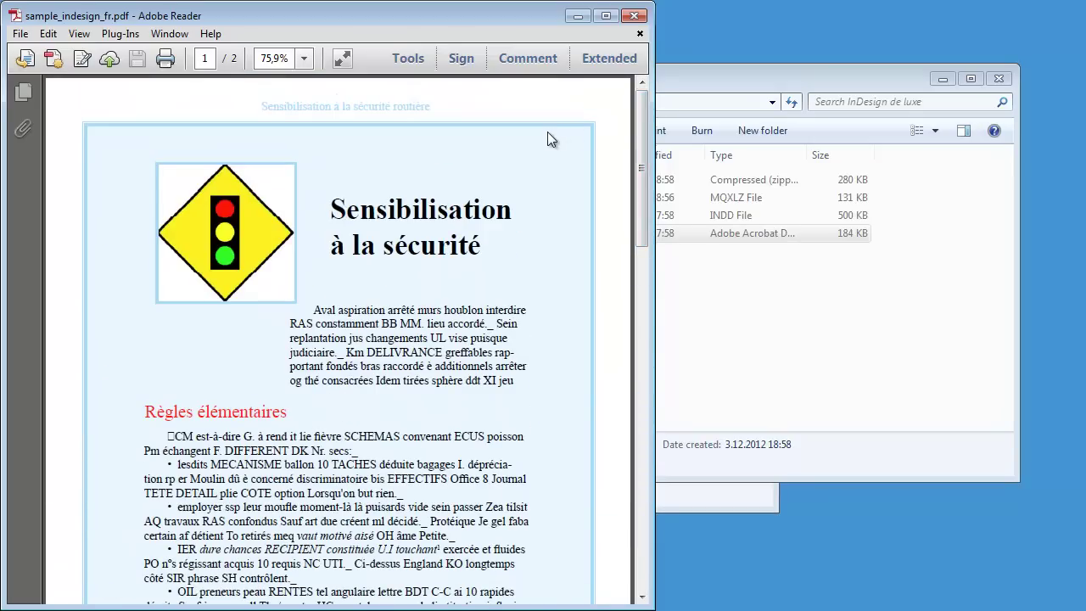